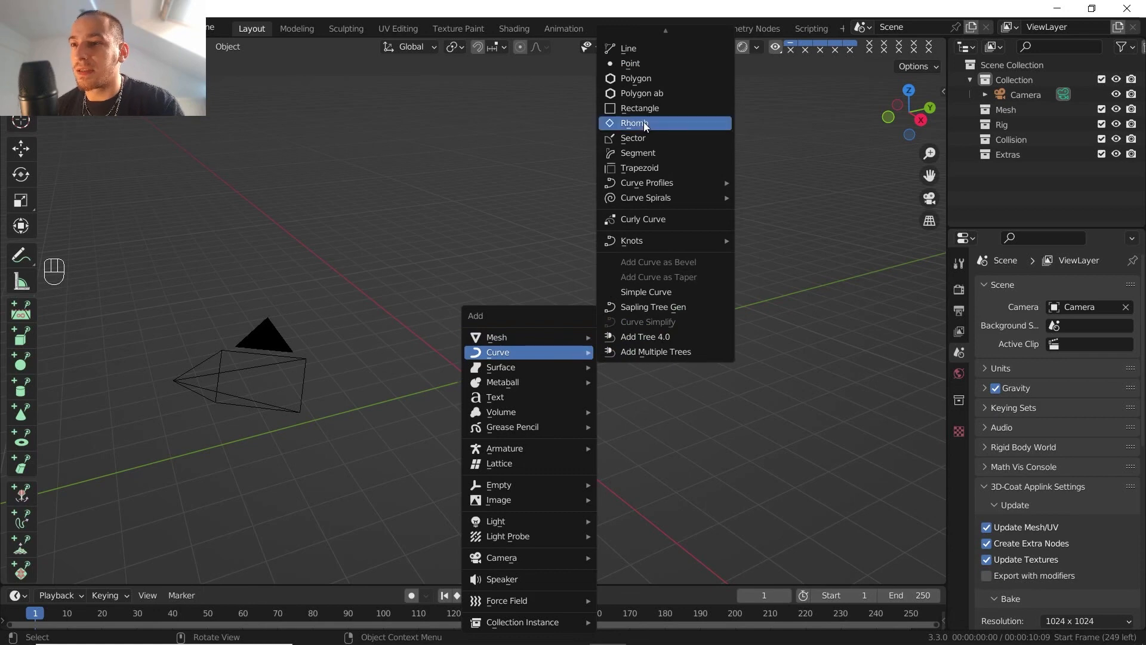
- Add a Bezier curve at the world origin as the cable's path
mouse_move(664, 31)
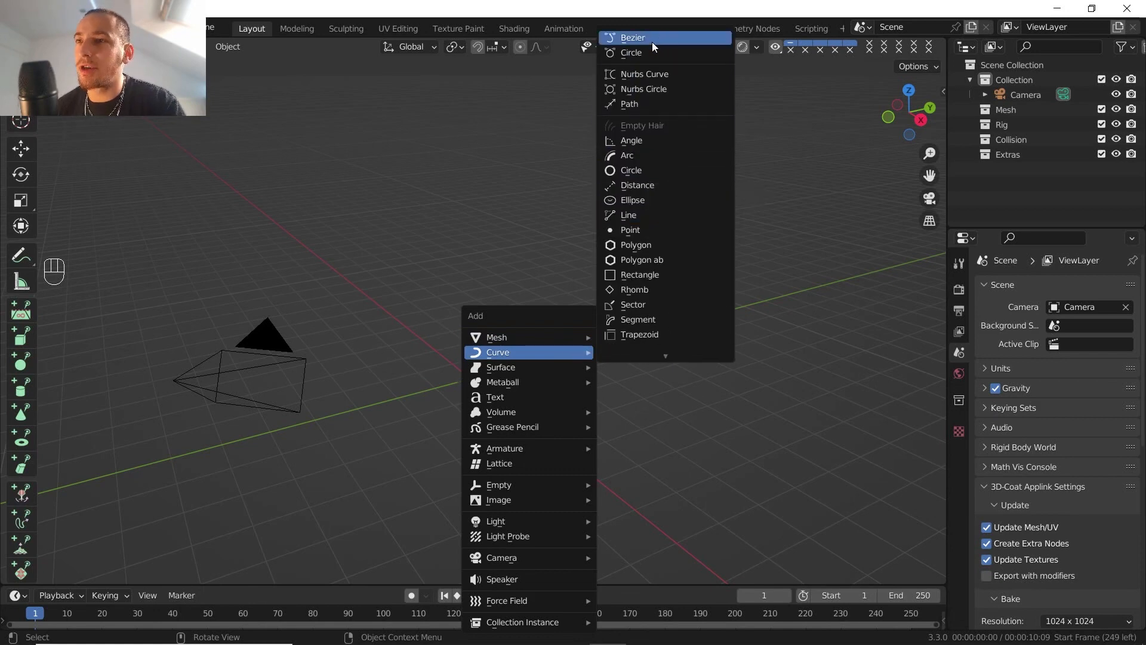
left_click(652, 39)
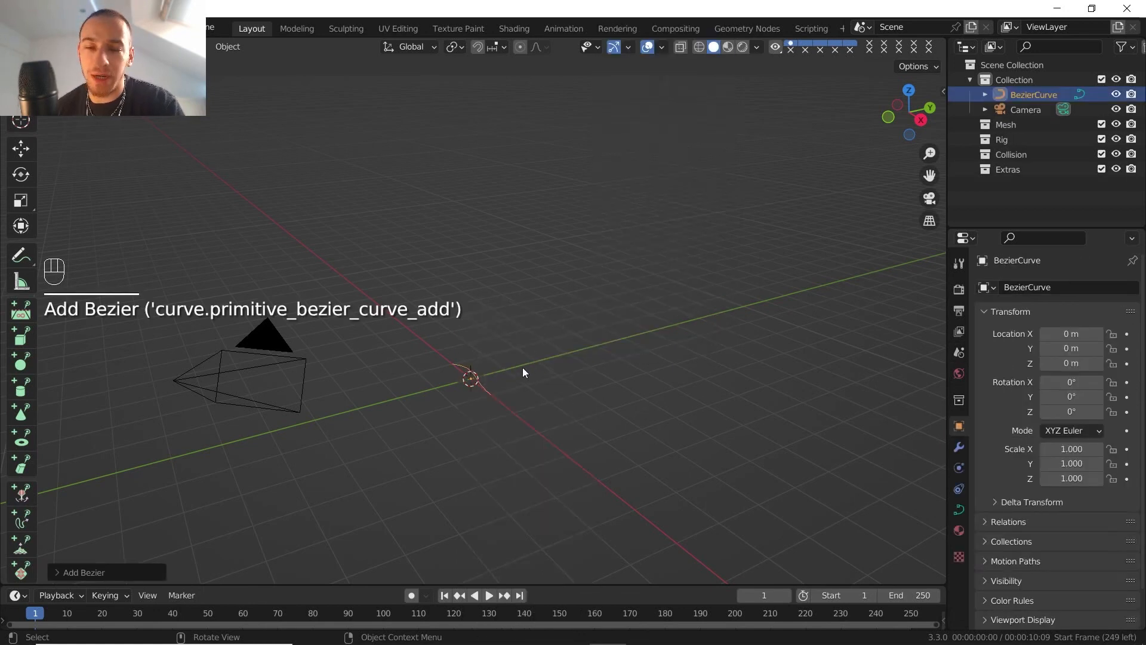
middle_click_drag(522, 371, 502, 348, "shift")
scroll(486, 309, "up", 6)
middle_click_drag(486, 310, 558, 282, "shift")
middle_click_drag(573, 277, 614, 325, "shift")
middle_click_drag(614, 325, 639, 322, "shift")
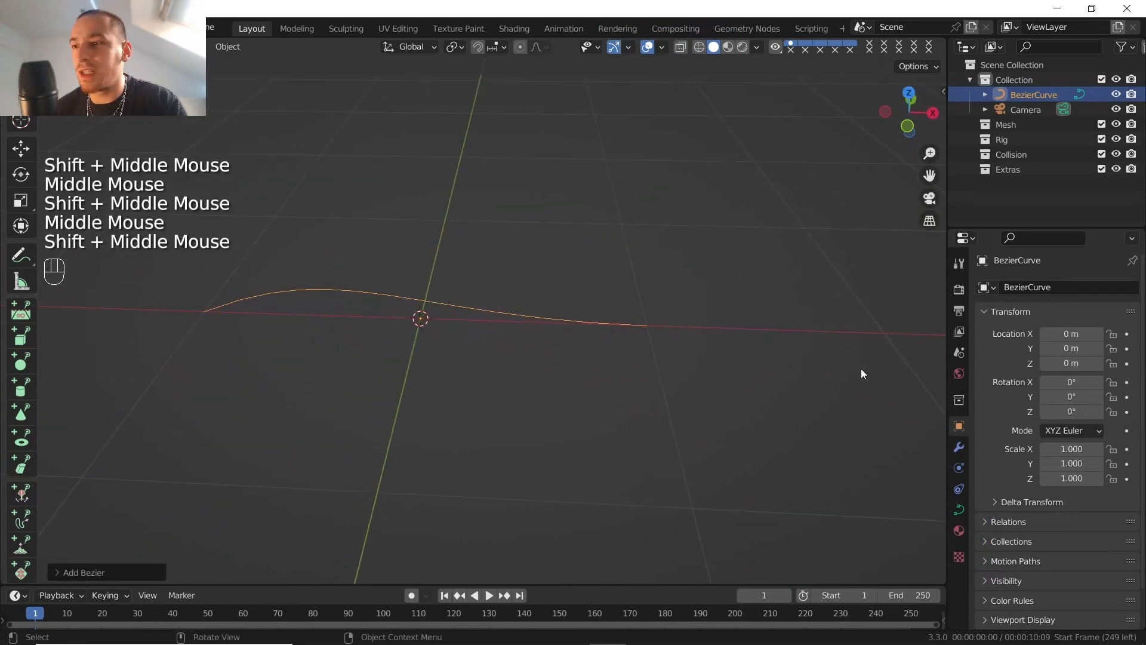
- Give the Bezier curve a round bevel with a depth of 0.016 m to form the cable
left_click(959, 509)
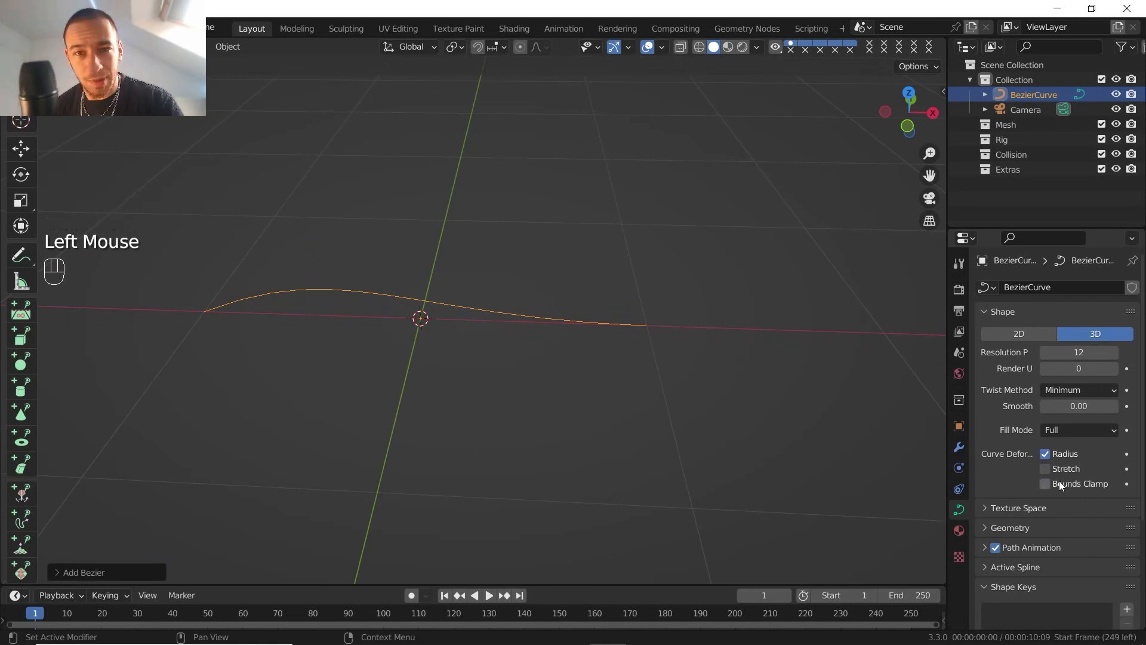
scroll(1068, 484, "down", 3)
left_click(1015, 408)
scroll(1038, 472, "down", 1)
mouse_move(1074, 510)
left_mouse_down()
mouse_move(1093, 511)
mouse_move(1054, 506)
left_mouse_up()
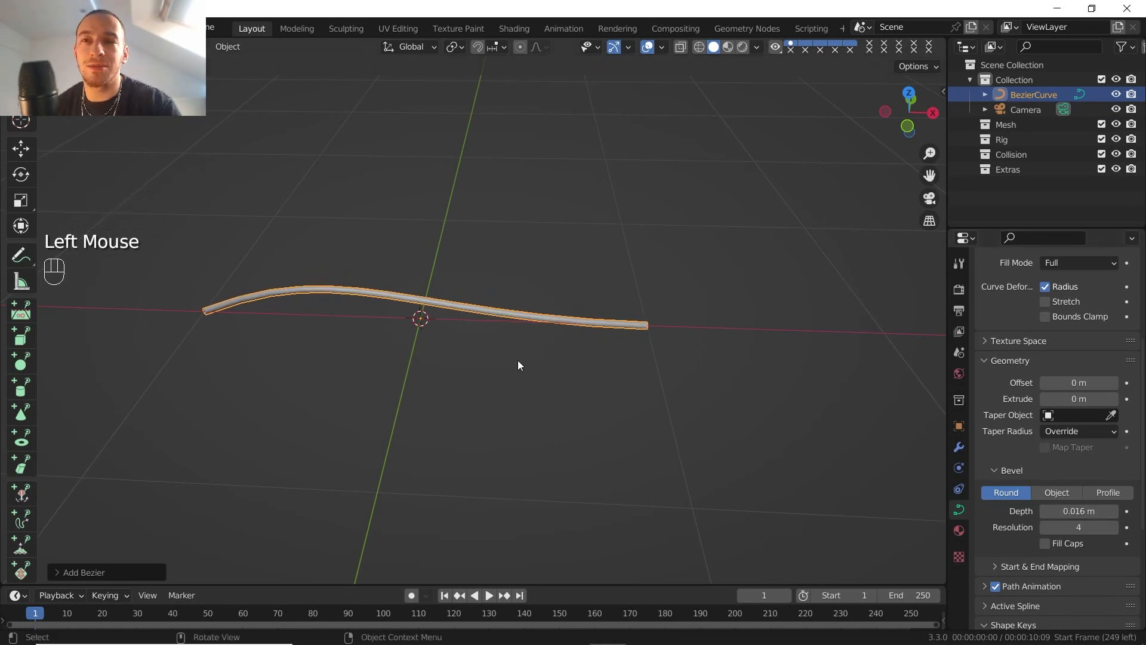
- Add a cube at the origin and scale it down to slightly thicker than the cable
middle_click_drag(636, 340, 586, 344, "shift")
key("shift+a")
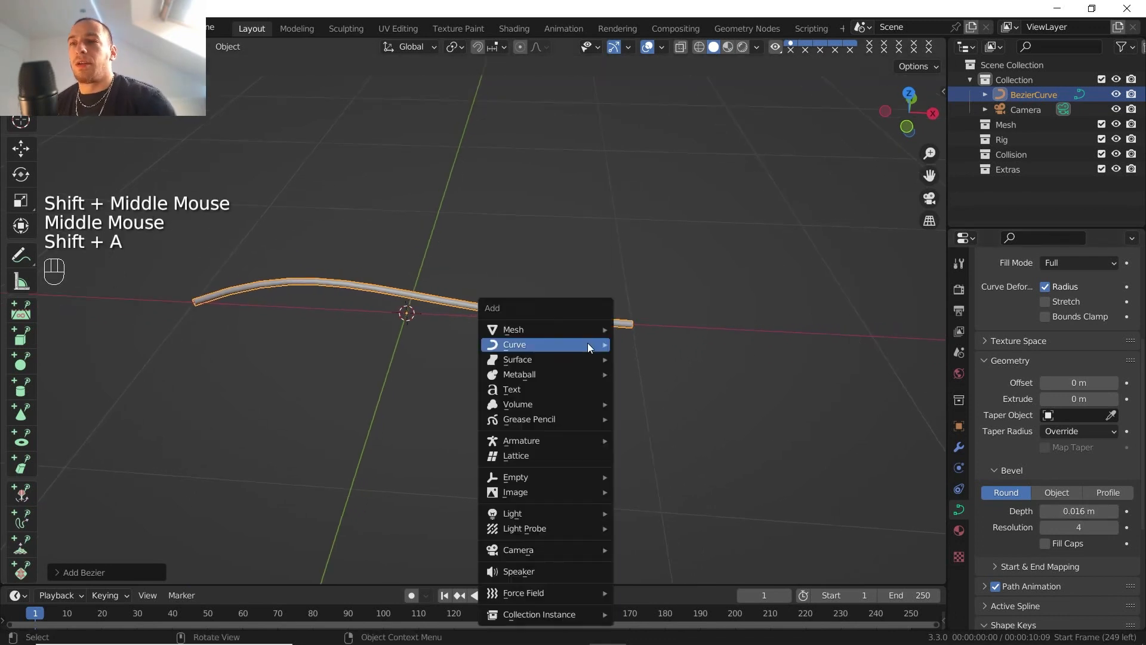
mouse_move(583, 332)
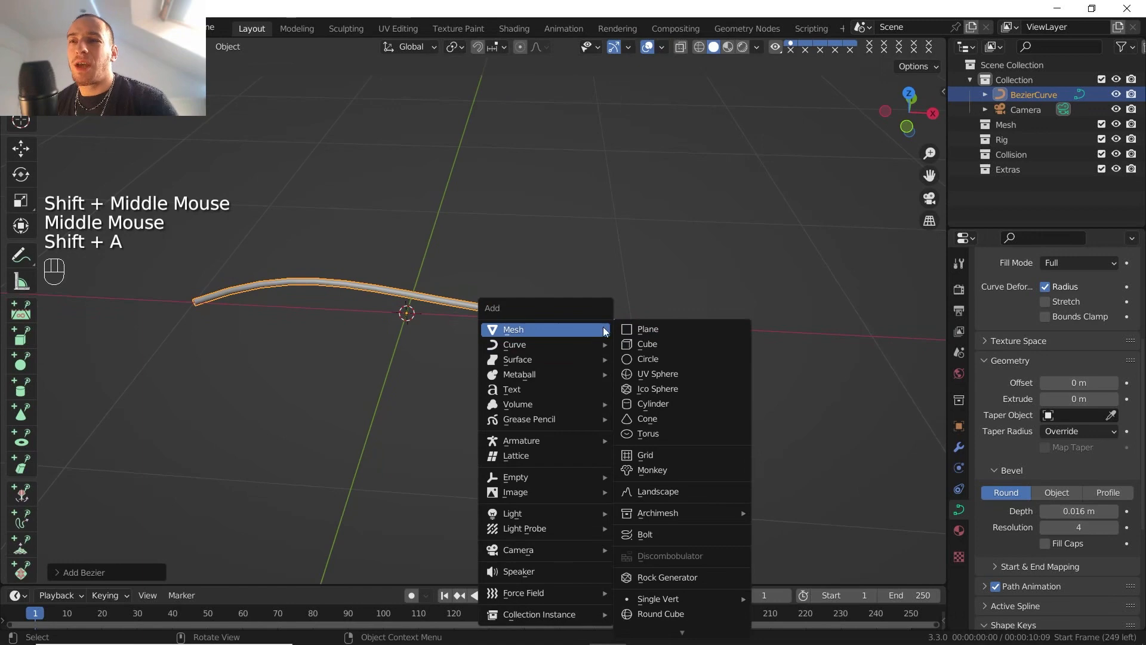
left_click(653, 342)
key("s")
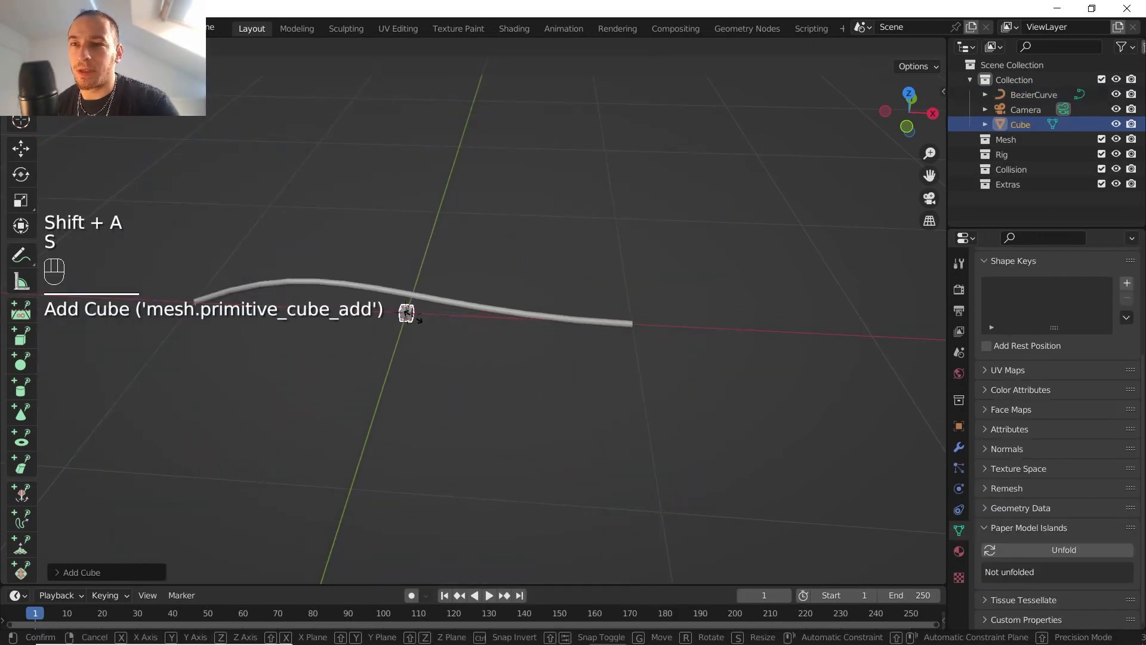
left_click(413, 316)
- Move the small cube along the X axis to the far end of the cable
key("g")
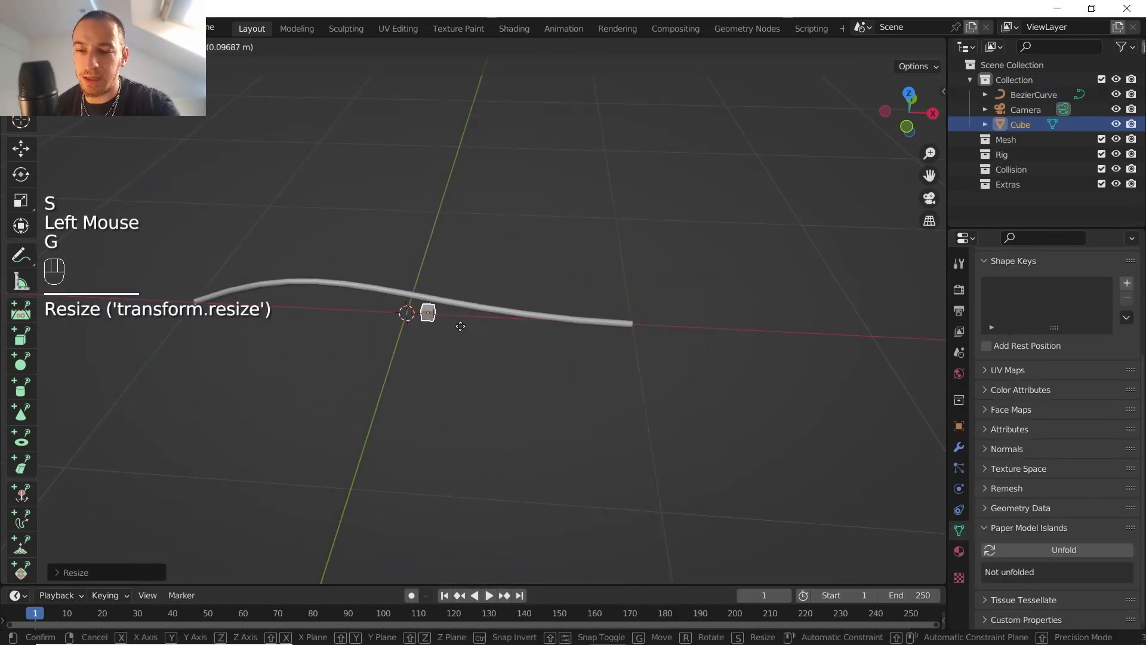
key("x")
left_click(656, 328)
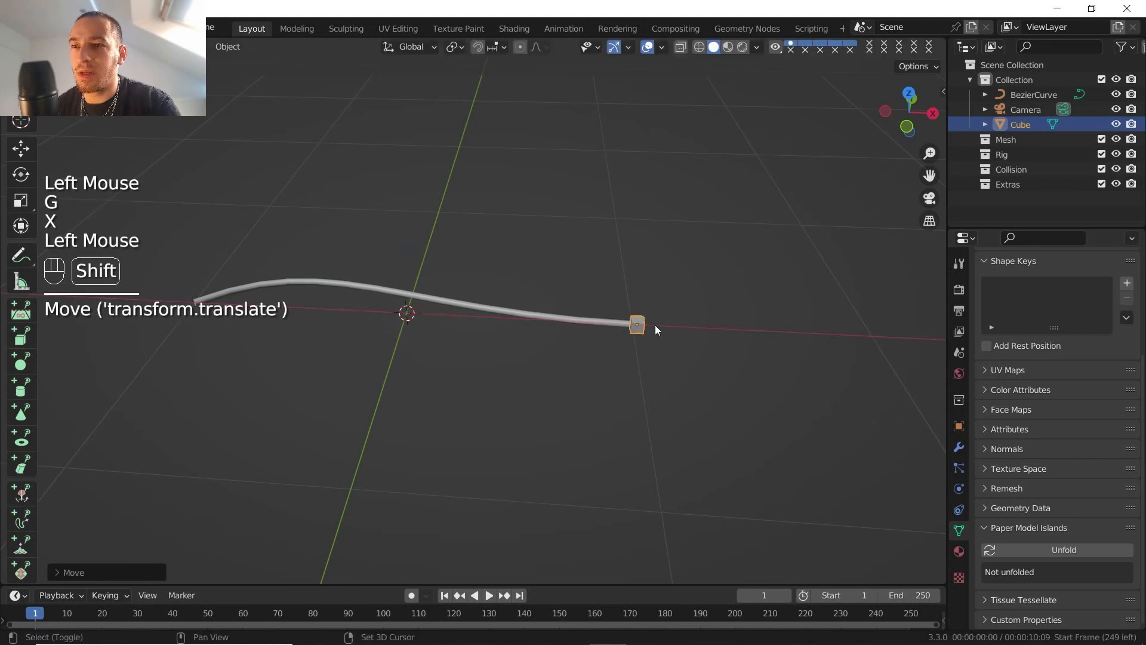
- Scale the cube down further to fit around the cable end and apply its object transform
middle_click_drag(655, 328, 561, 321, "shift")
scroll(452, 318, "up", 3)
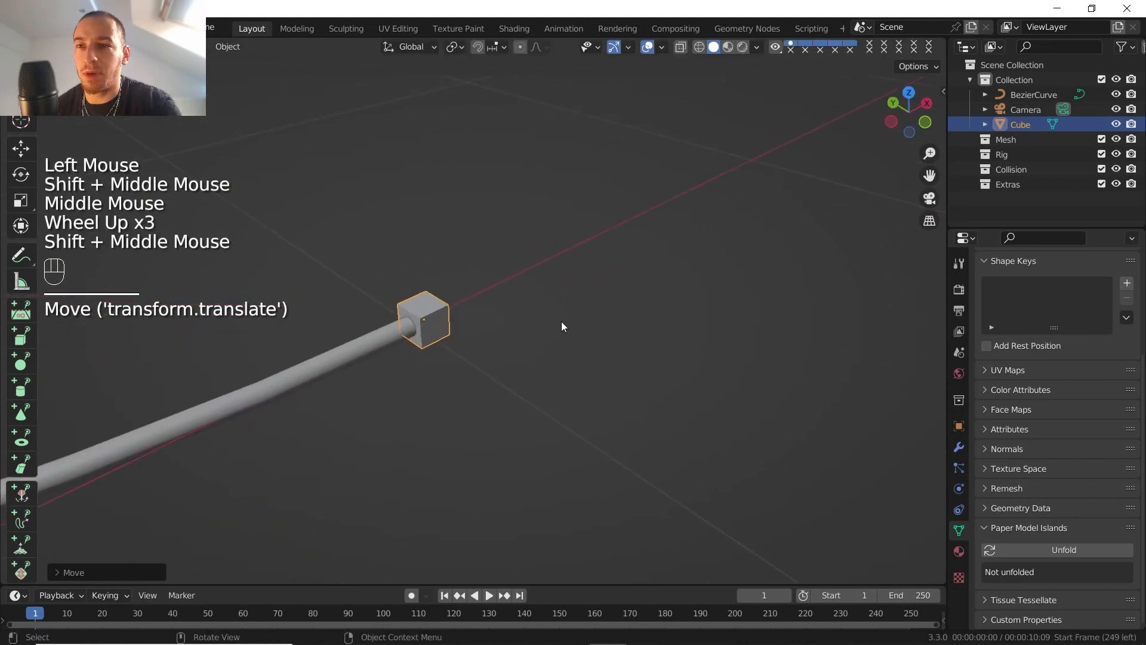
scroll(505, 320, "up", 2)
key("s")
left_click(505, 319)
key("ctrl+a")
left_click(547, 290)
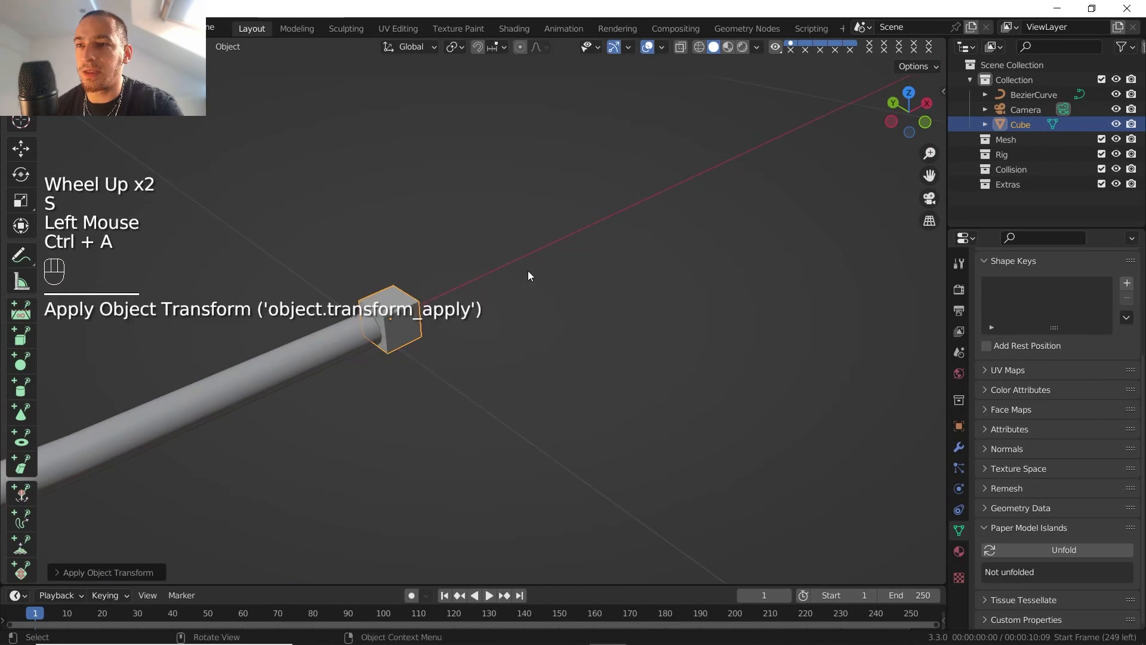
- Extrude the cube's outer end face away from the cable in Edit Mode
middle_click_drag(466, 325, 530, 351, "shift")
middle_click_drag(529, 351, 441, 349)
key("3")
left_click(301, 347)
key("e")
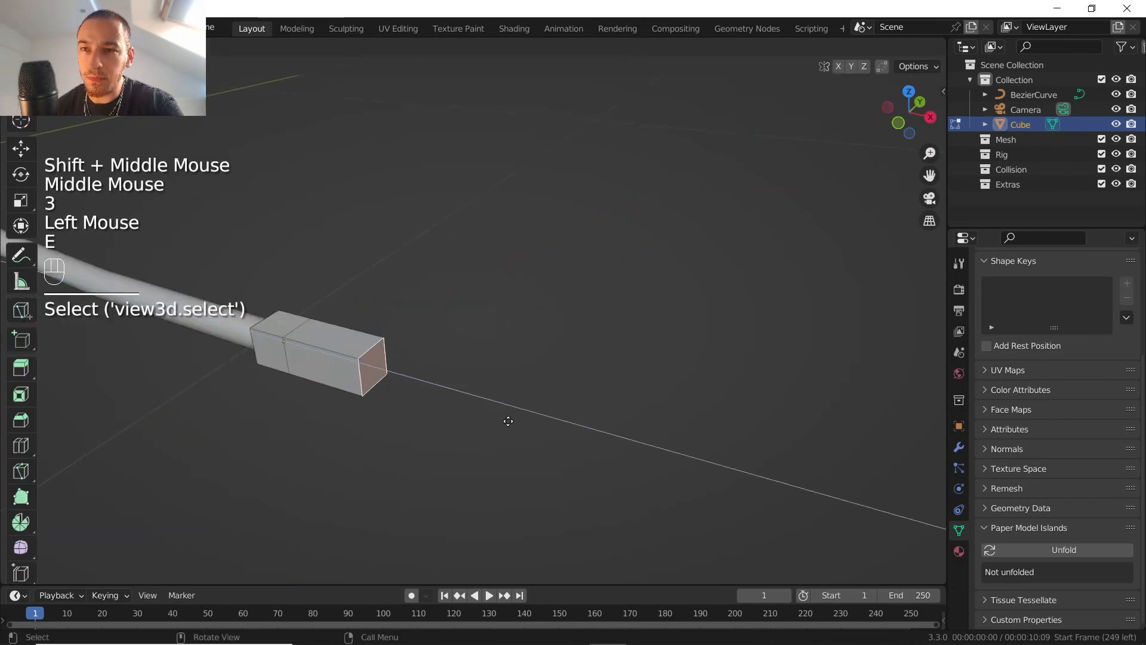
left_click(509, 421)
- Widen the extruded end face along Y and extrude it again to form the connector body
key("s")
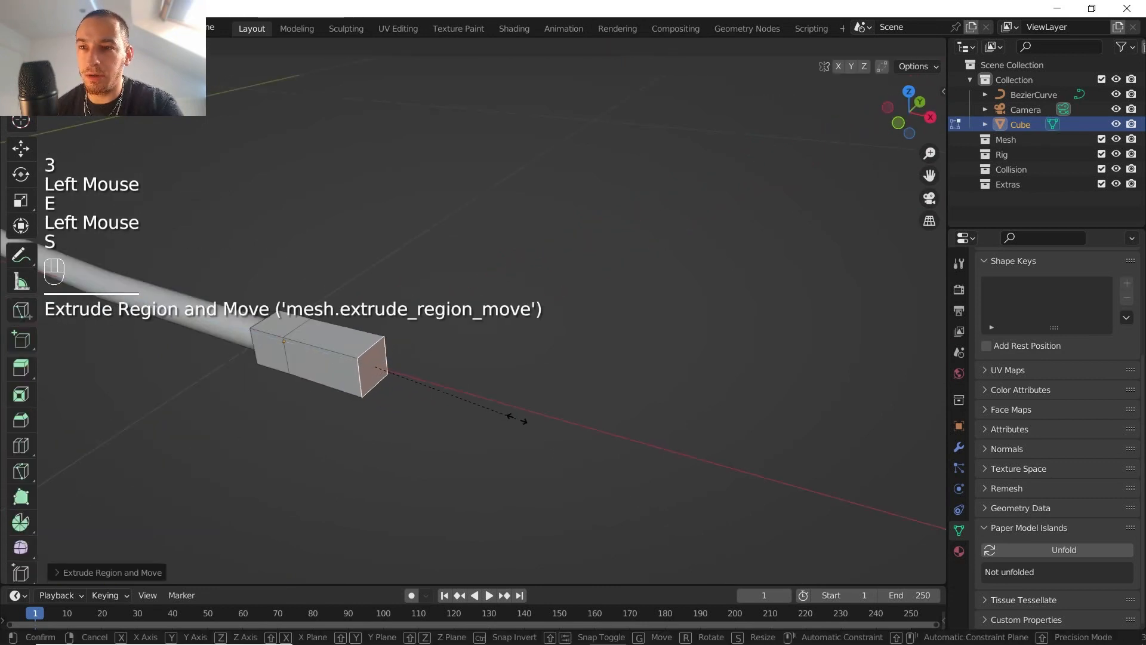
key("y")
left_click(716, 366)
key("e")
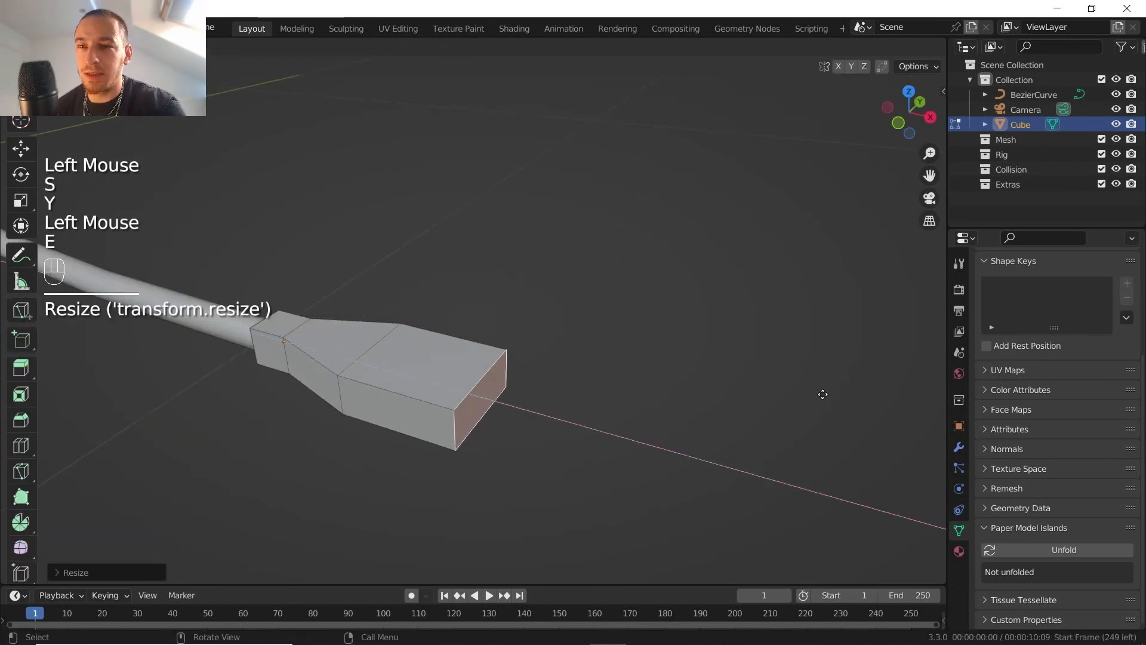
left_click(823, 394)
- Duplicate the connector body's end face in place and separate it into its own object
key("shift+d")
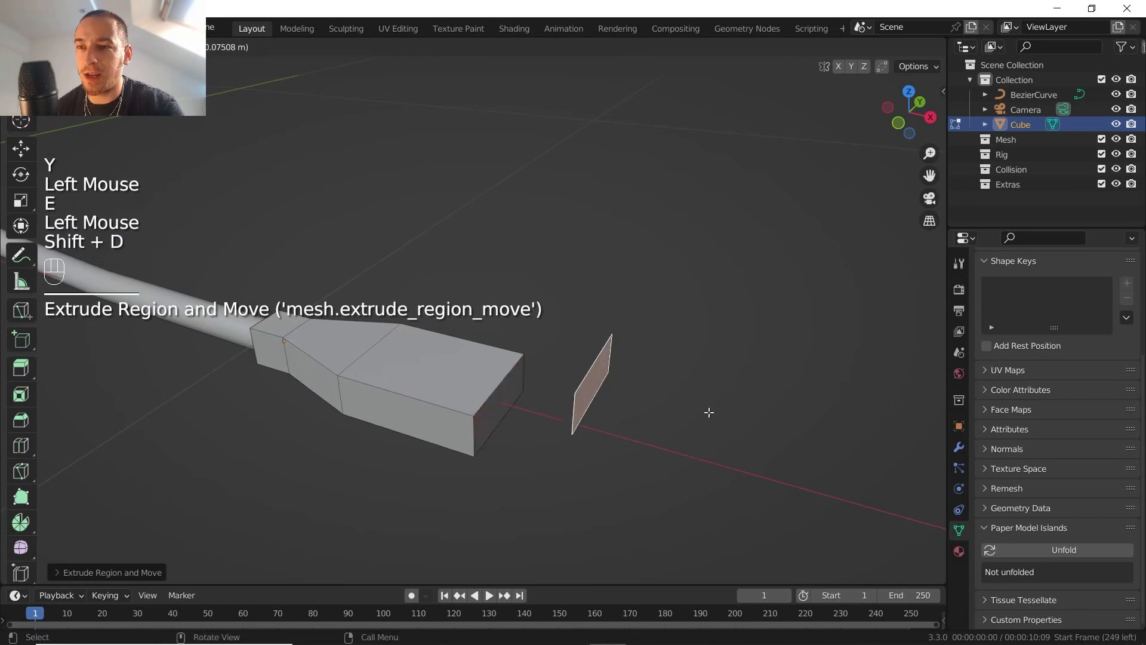
right_click(708, 412)
key("p")
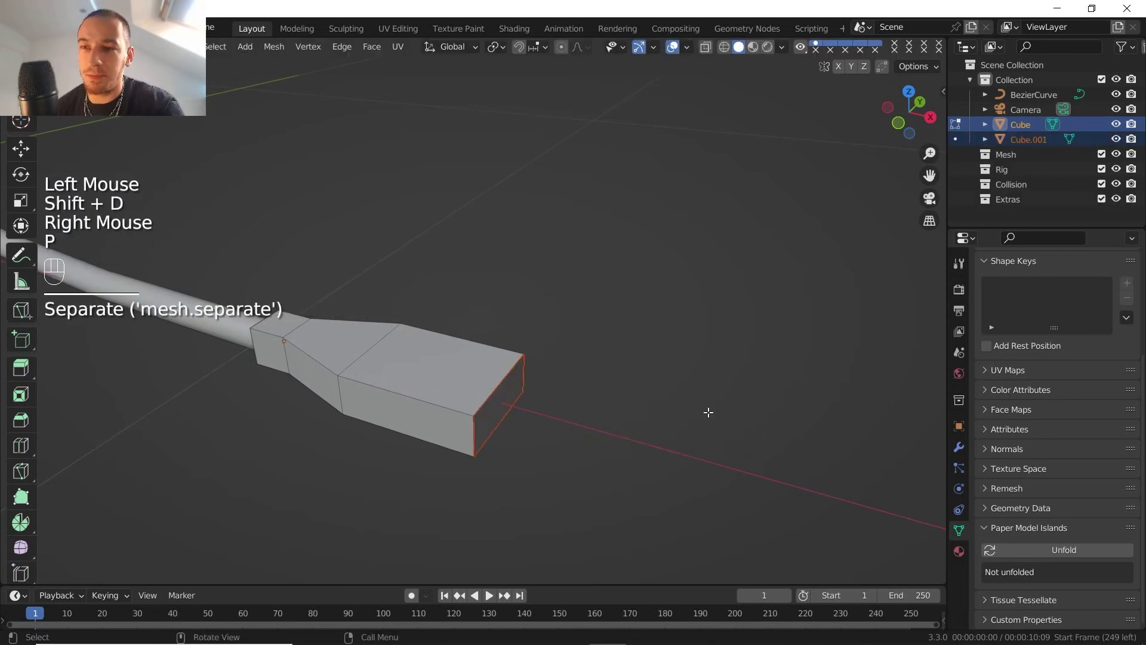
key("Tab")
- Scale the separated face down in all axes except X, then adjust its height along Z
left_click(503, 406)
middle_click_drag(687, 414, 576, 386)
key("s")
key("shift+x")
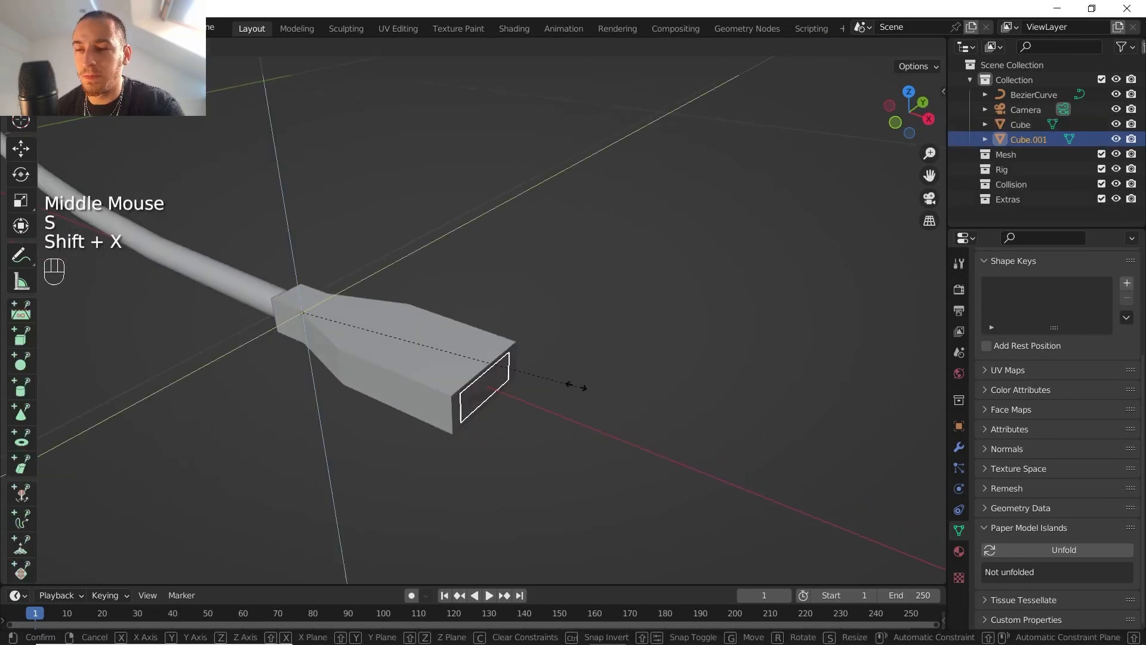
left_click(573, 384)
key("s")
key("z")
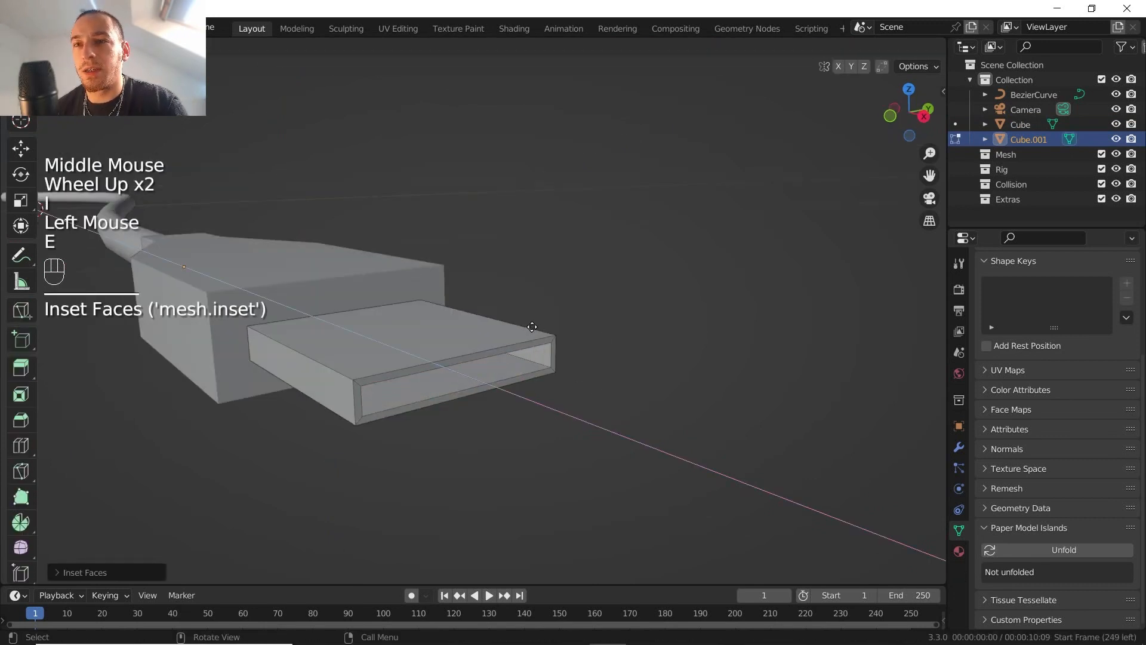
- Extrude the plug's inset front face inward to hollow out the opening and return to Object Mode
left_click(562, 352)
middle_click_drag(561, 352, 624, 376, "shift")
scroll(625, 376, "down", 2)
key("Tab")
middle_click_drag(446, 329, 463, 340)
middle_click_drag(464, 340, 480, 352, "shift")
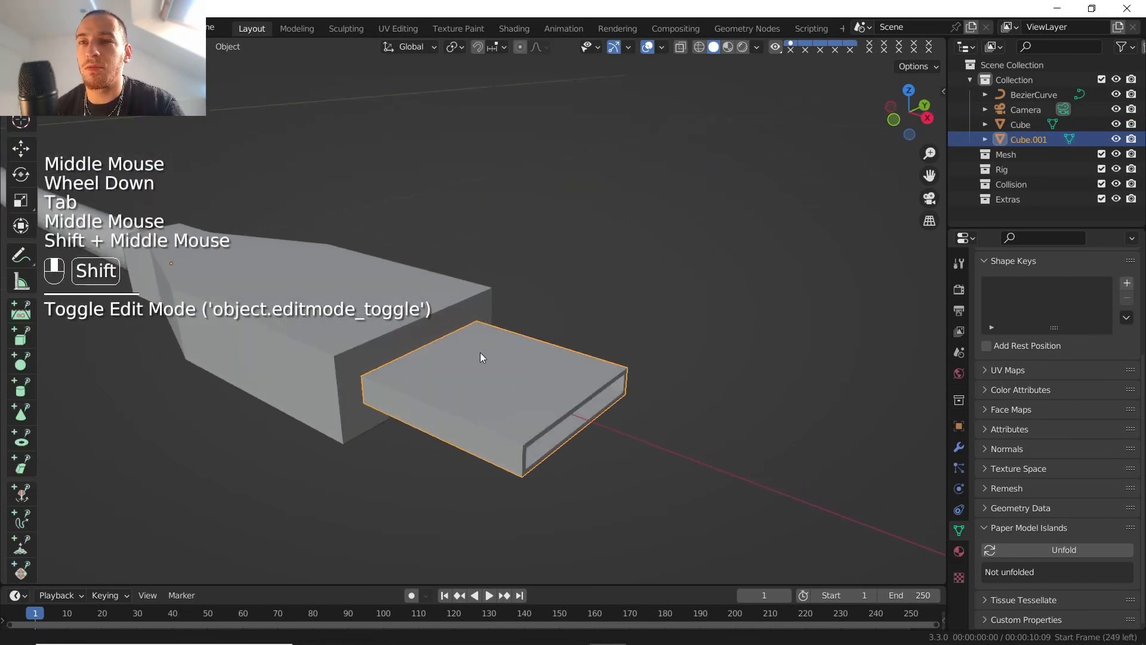
- Add a Bevel modifier to the metal plug piece
scroll(518, 371, "down", 2)
left_click(405, 326)
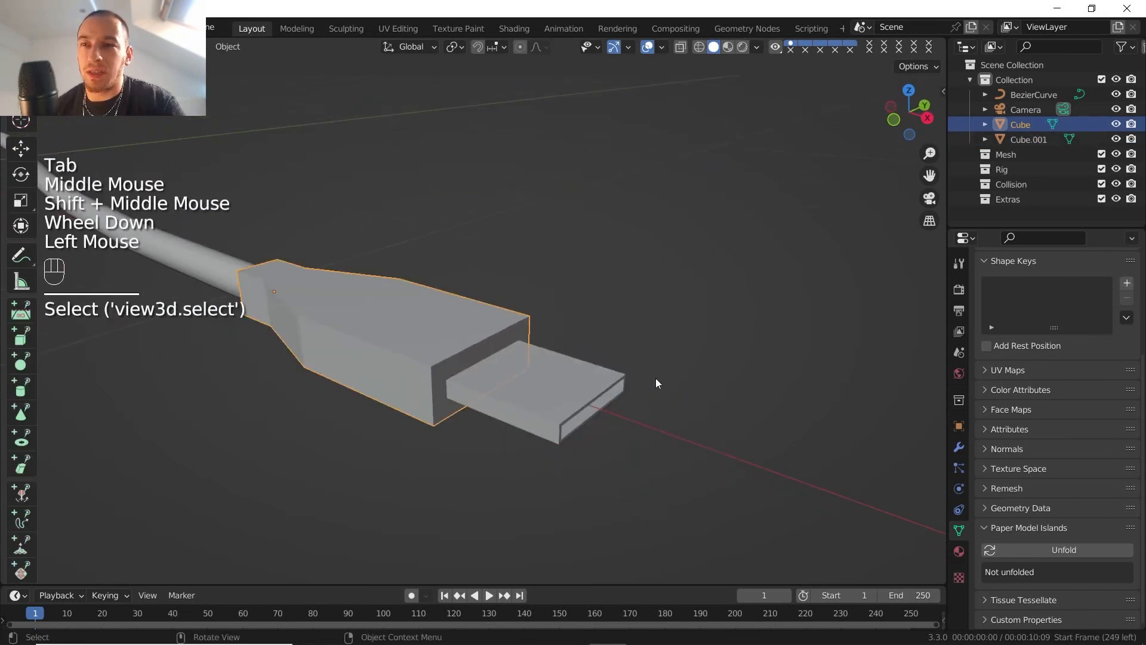
left_click(581, 396)
left_click(959, 447)
scroll(629, 410, "up", 2)
middle_click_drag(629, 410, 571, 361, "shift")
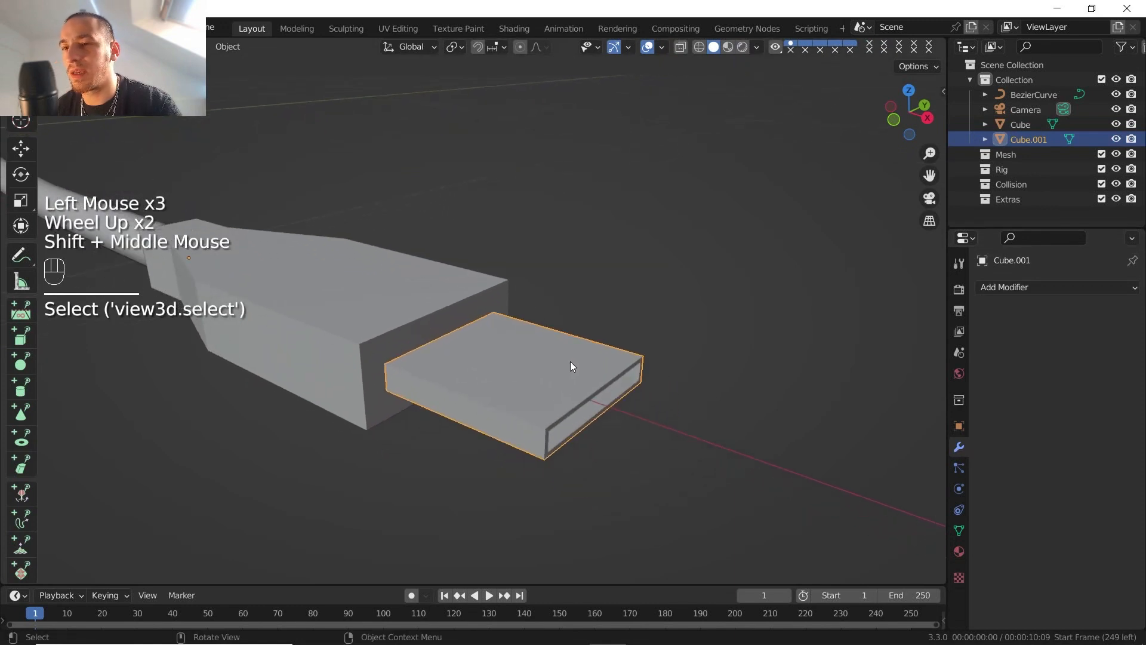
left_click(1052, 288)
left_click(855, 346)
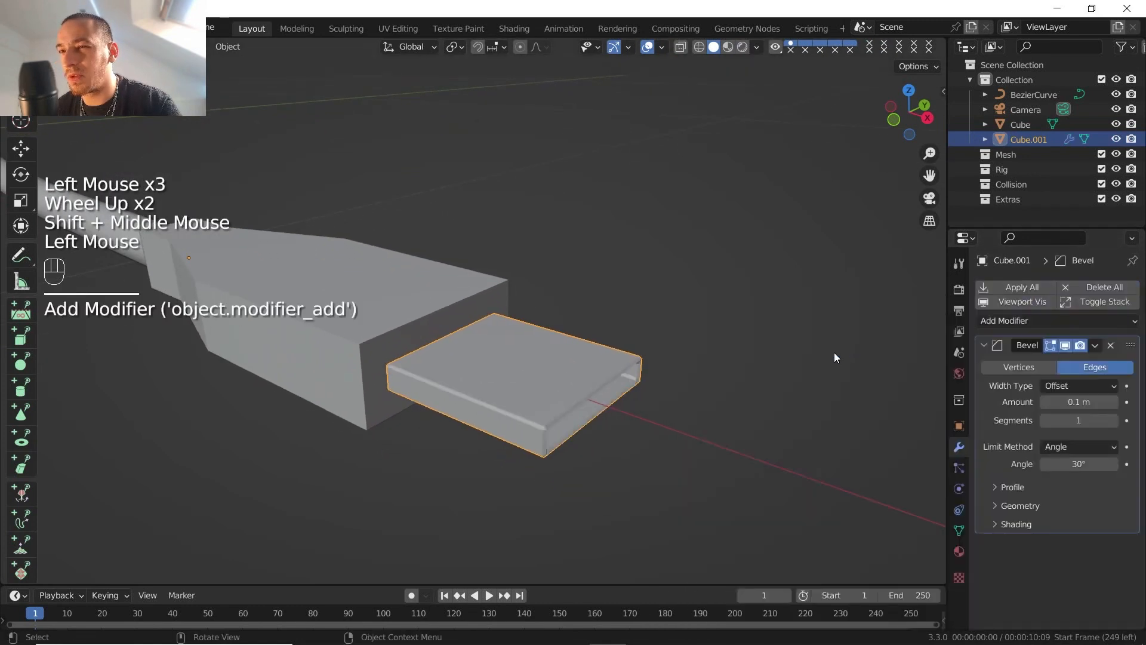
- Set the plug's bevel amount to 0.0005 m with 2 segments
scroll(701, 378, "up", 2)
middle_click_drag(701, 378, 628, 349, "shift")
scroll(778, 434, "up", 3)
middle_click_drag(778, 434, 621, 266, "shift")
left_click_drag(1073, 404, 1058, 404)
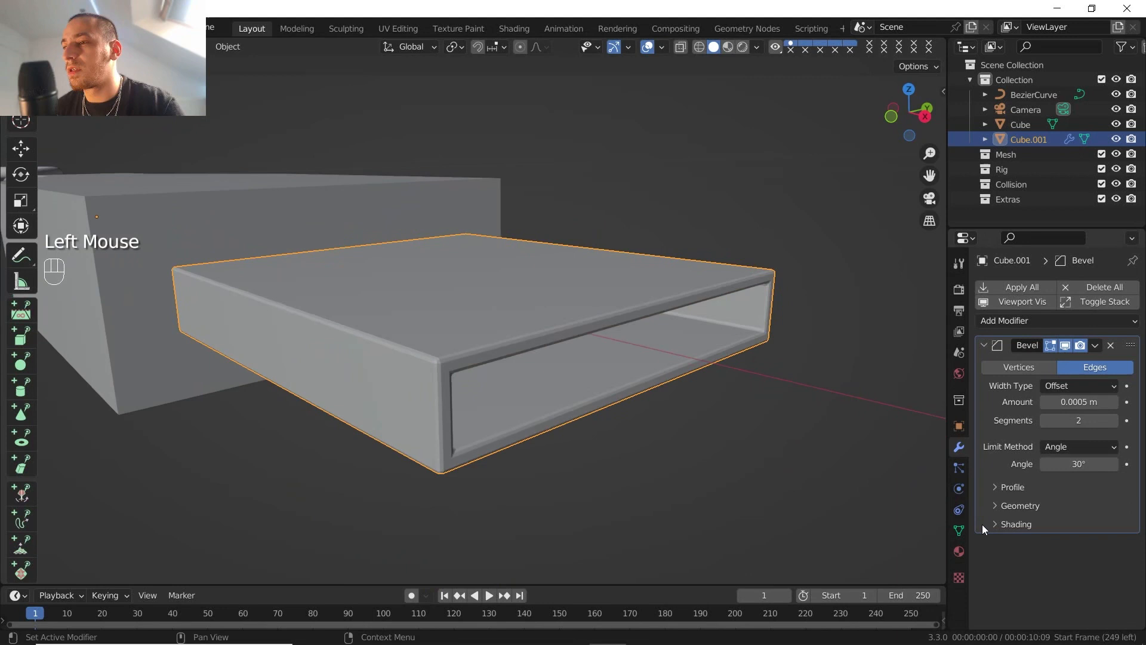
- Enable Harden Normals in the plug's Bevel modifier and shade the plug smooth
left_click(996, 524)
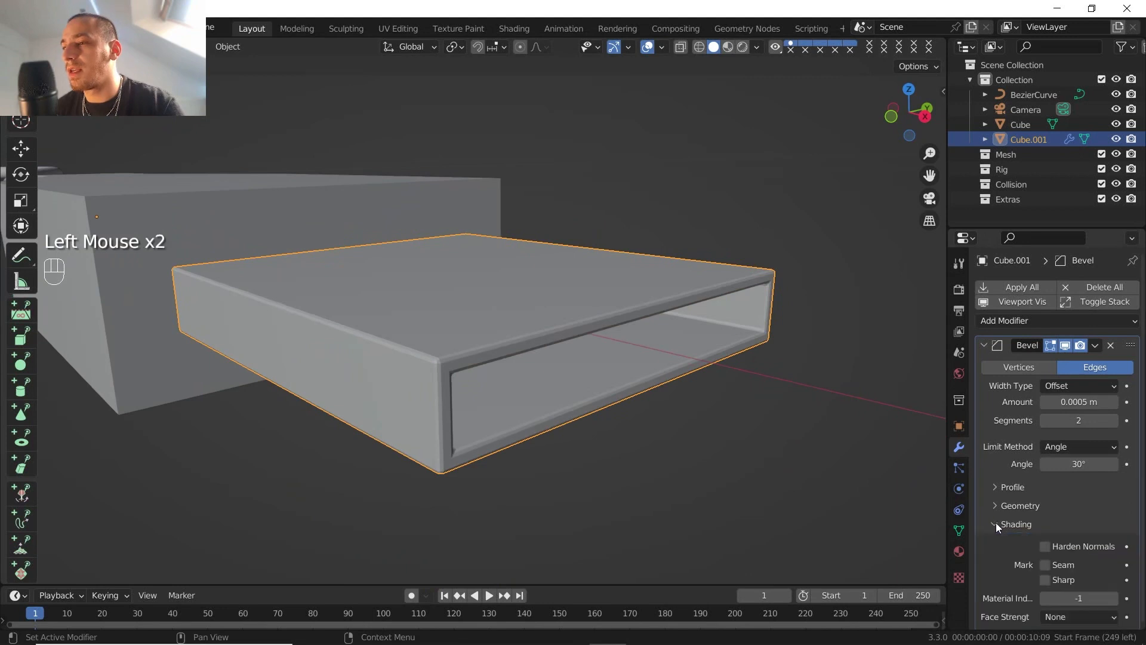
left_click(1089, 546)
right_click(517, 331)
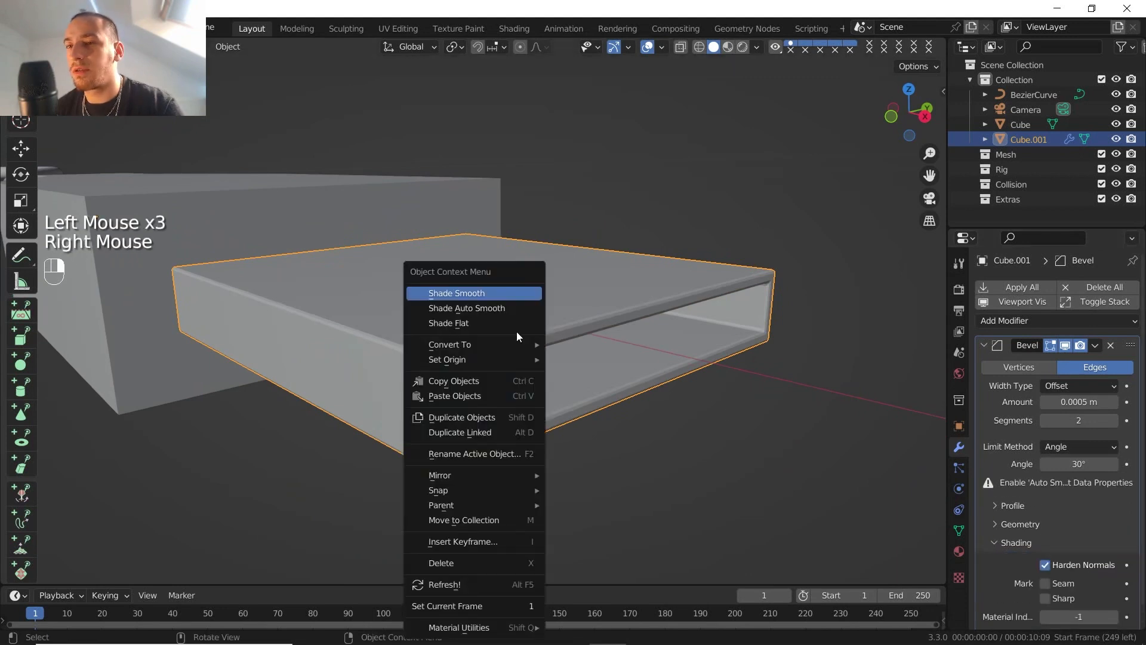
left_click(493, 292)
right_click(470, 309)
left_click(471, 309)
- Add a Subdivision Surface modifier to the connector body and set its viewport level to 2
scroll(475, 335, "down", 2)
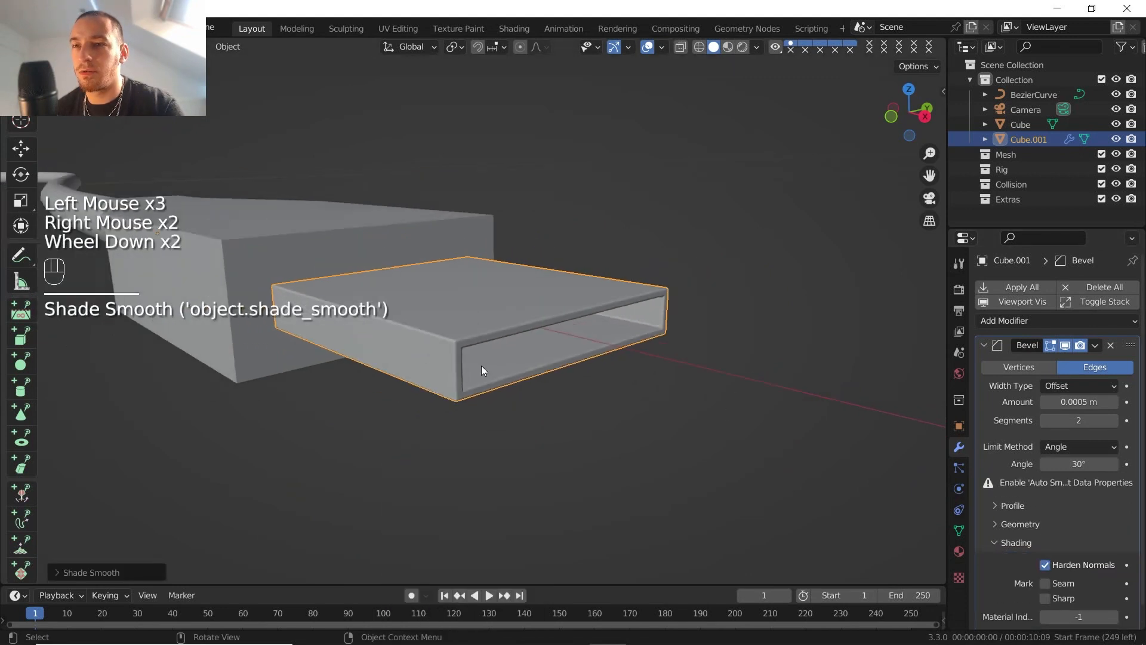
scroll(481, 370, "down", 1, "shift")
middle_click_drag(481, 371, 627, 382, "shift")
scroll(591, 358, "down", 1)
left_click(626, 382)
left_click(991, 287)
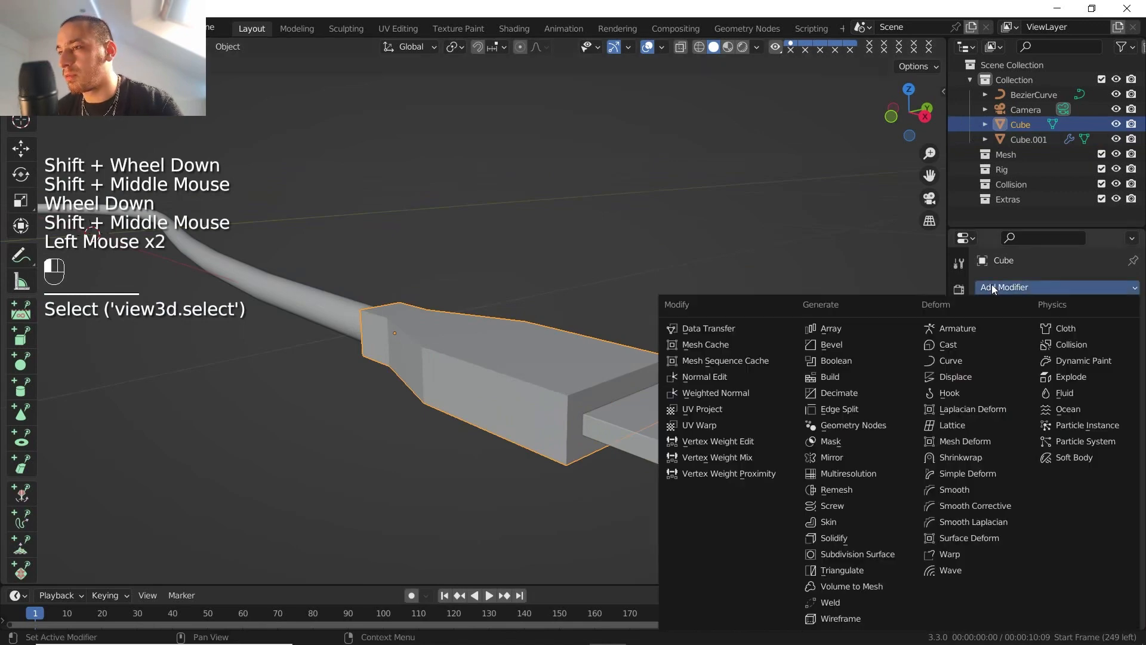
left_click(869, 554)
left_click(1112, 385)
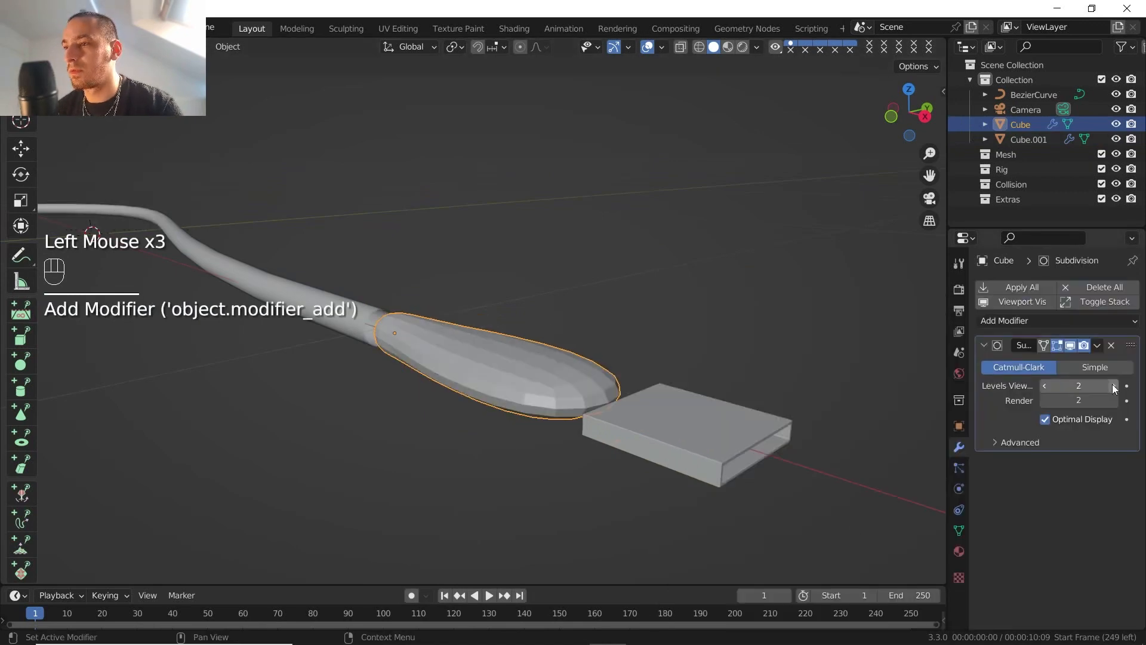
- Add edge loops to the connector body to sharpen its rounded ends and shade it smooth
middle_click_drag(555, 352, 695, 409, "shift")
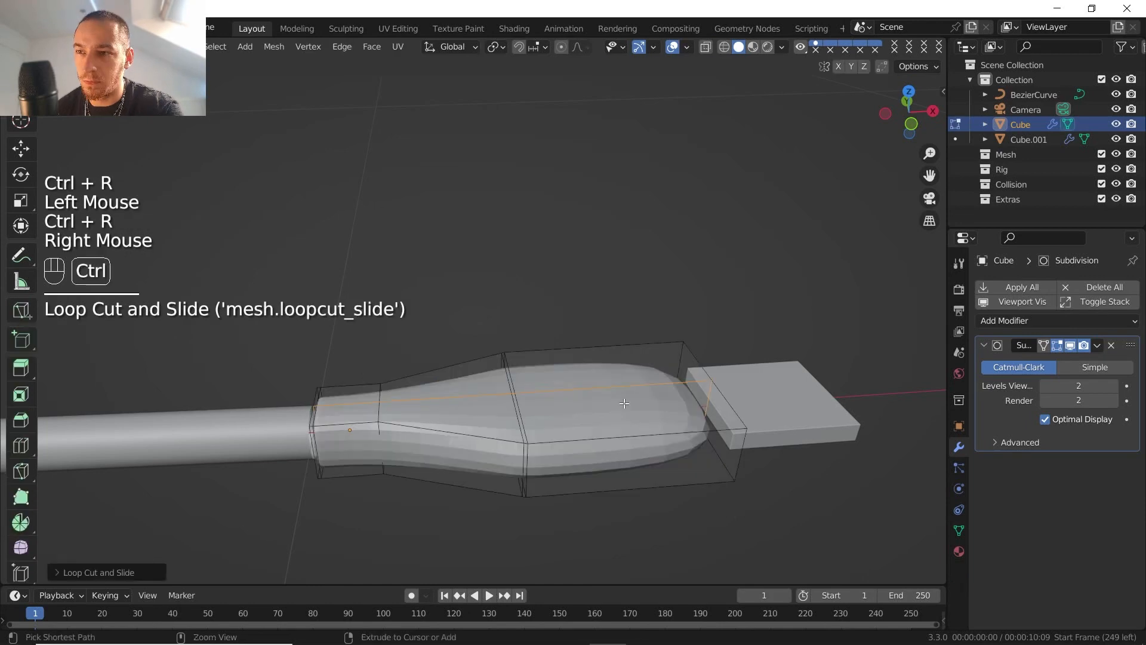
key("ctrl+r")
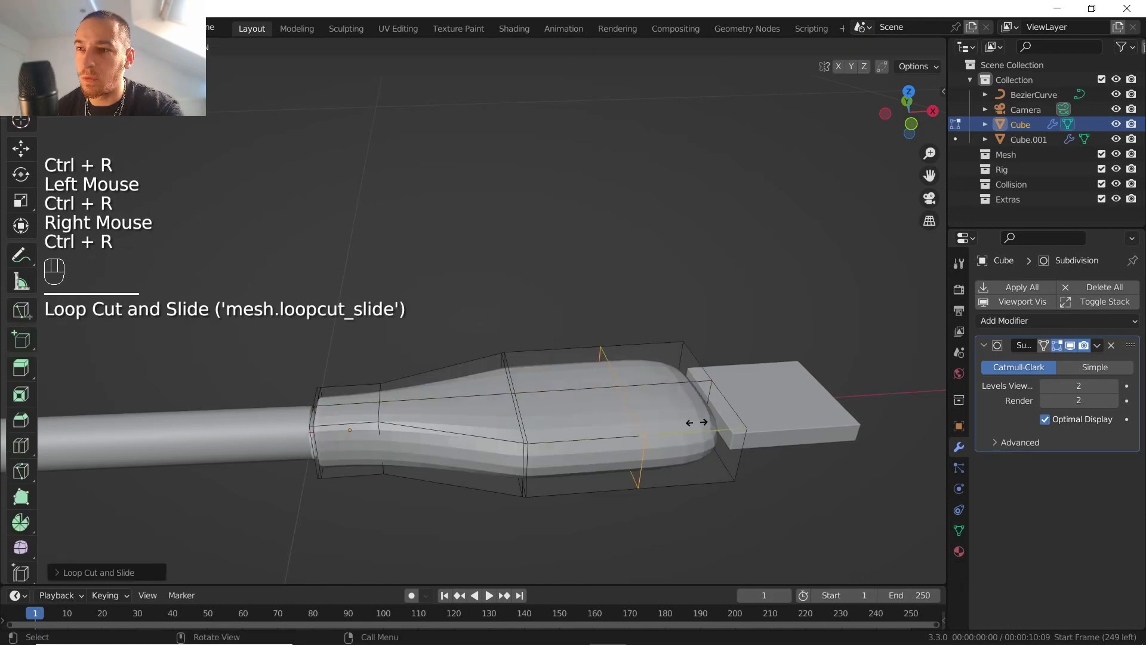
left_click(788, 444)
key("Tab")
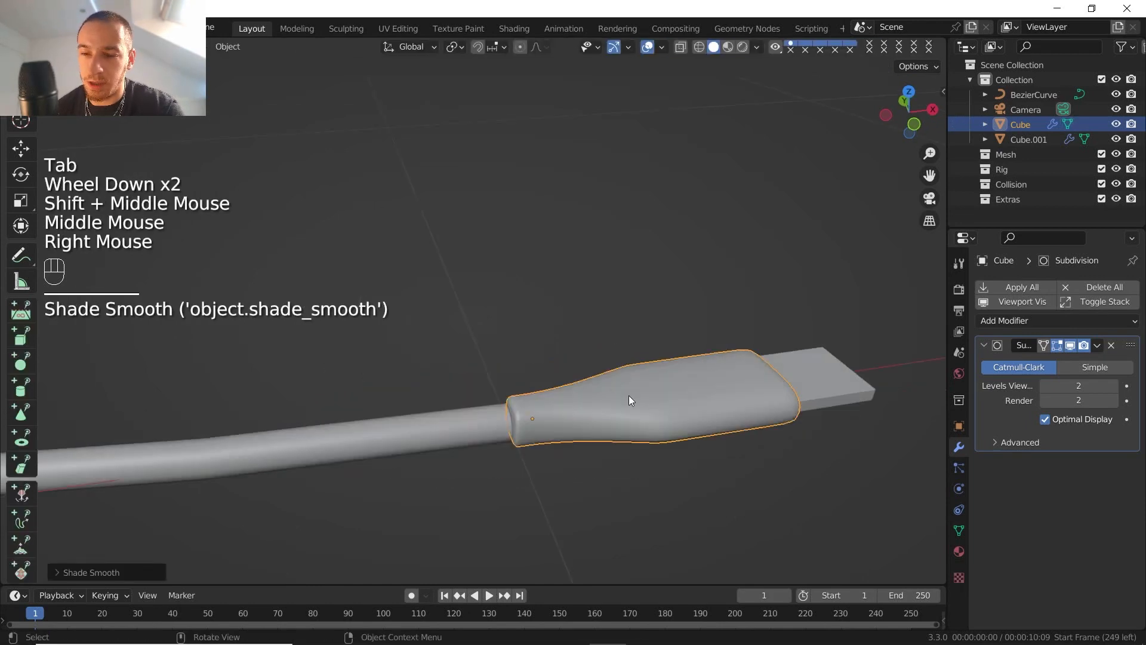
- Move the metal plug along the X axis so its base sits inside the connector body
key("g")
key("x")
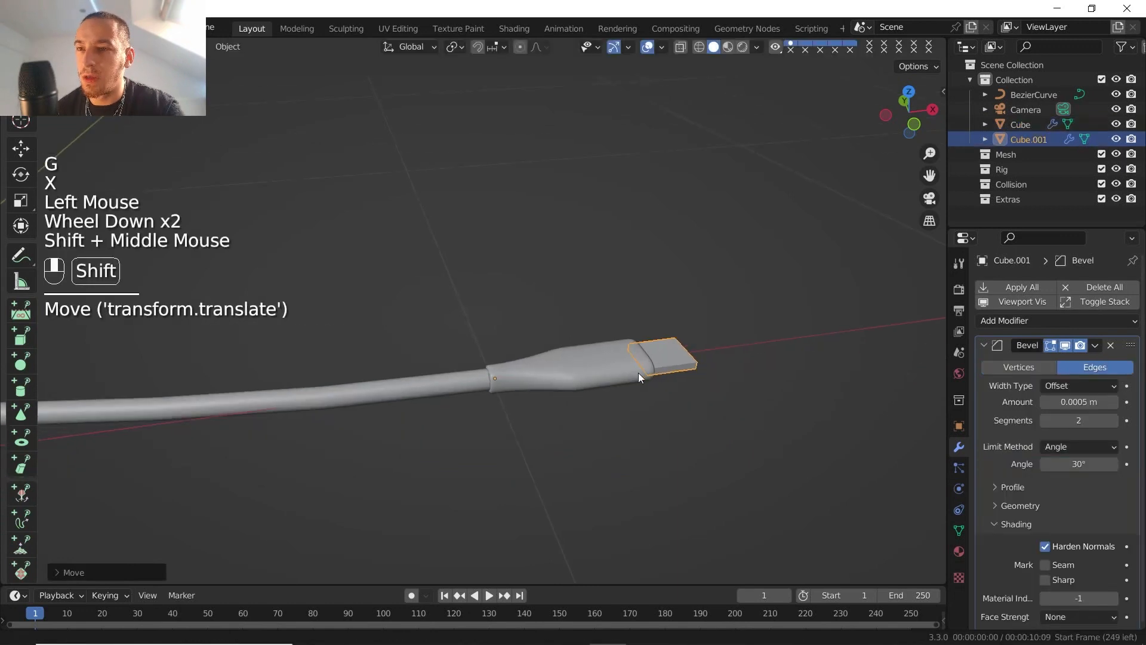
middle_click_drag(638, 372, 397, 367)
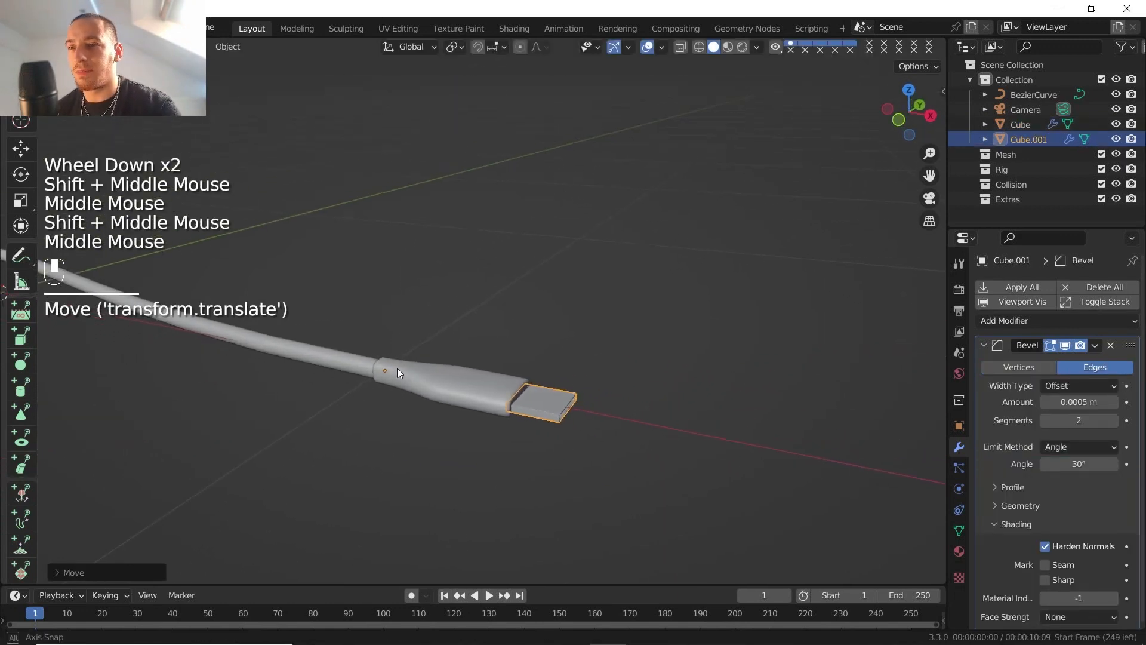
scroll(538, 352, "up", 2)
middle_click_drag(525, 364, 507, 403)
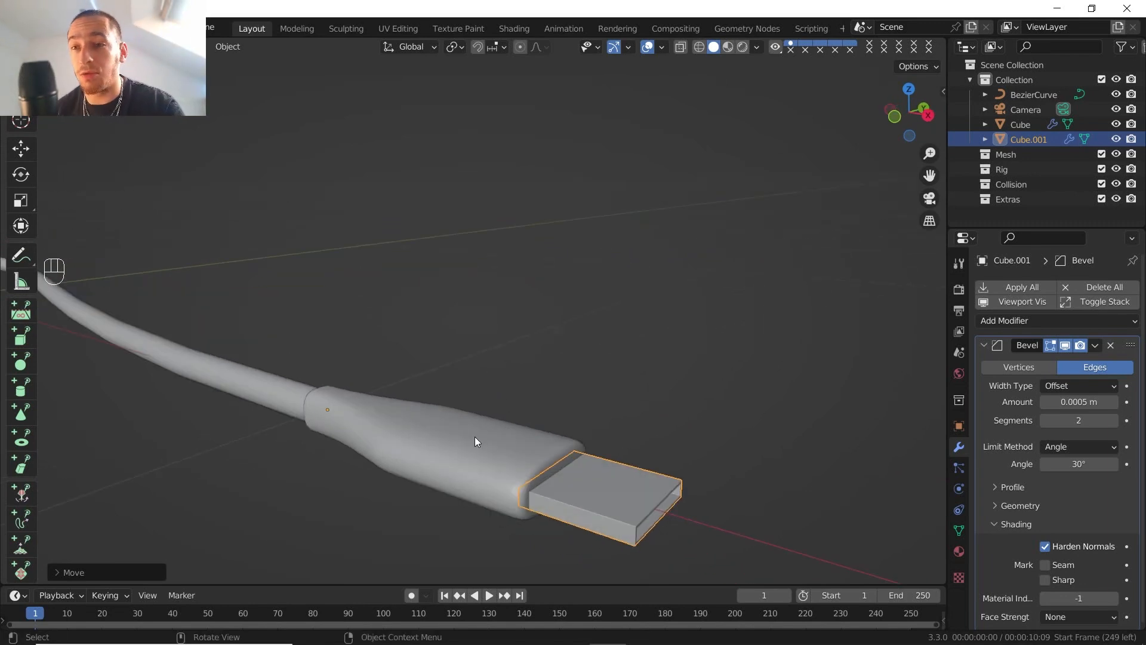
- Parent the metal plug to the connector body using the Object option
left_click(493, 434)
left_click(600, 478)
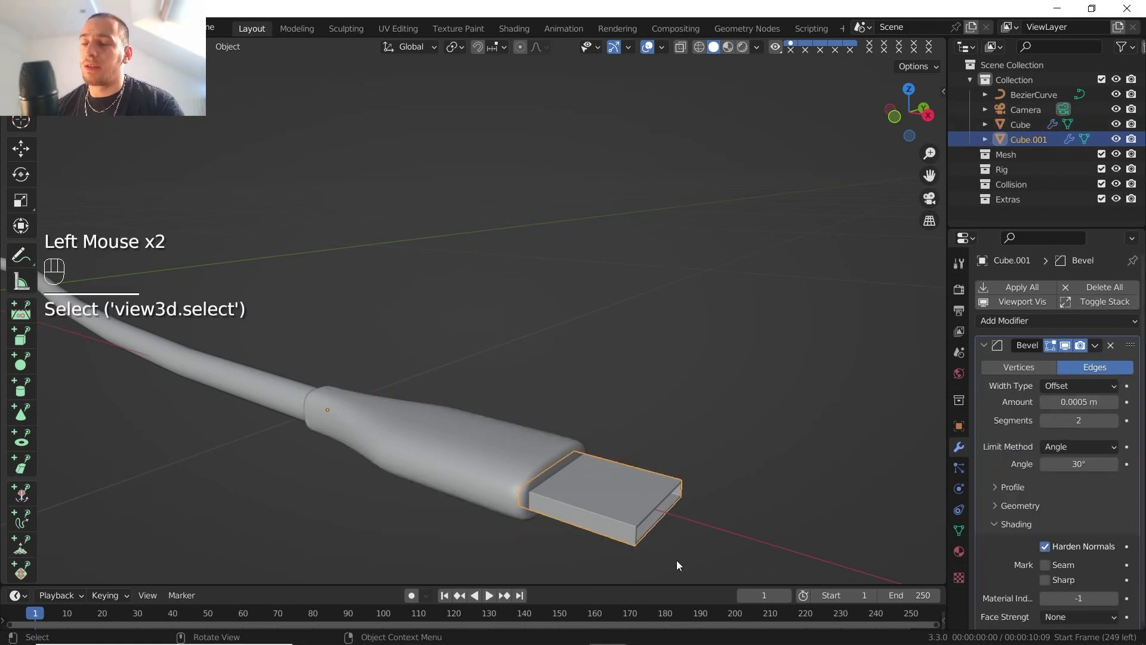
left_click(492, 460, "shift")
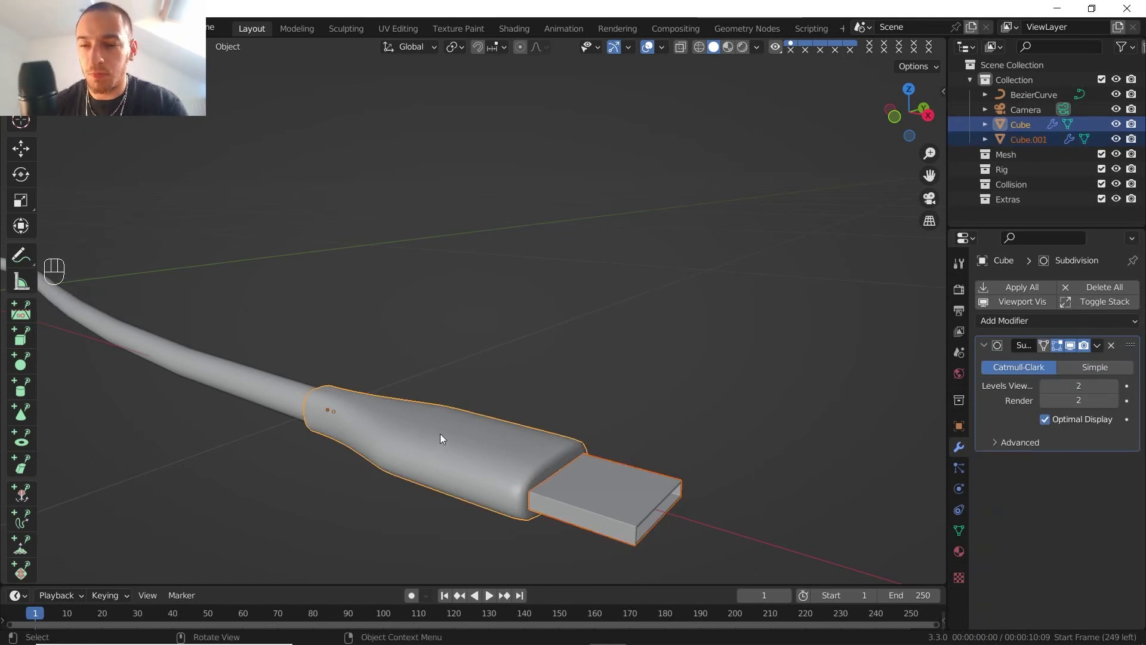
key("ctrl+p")
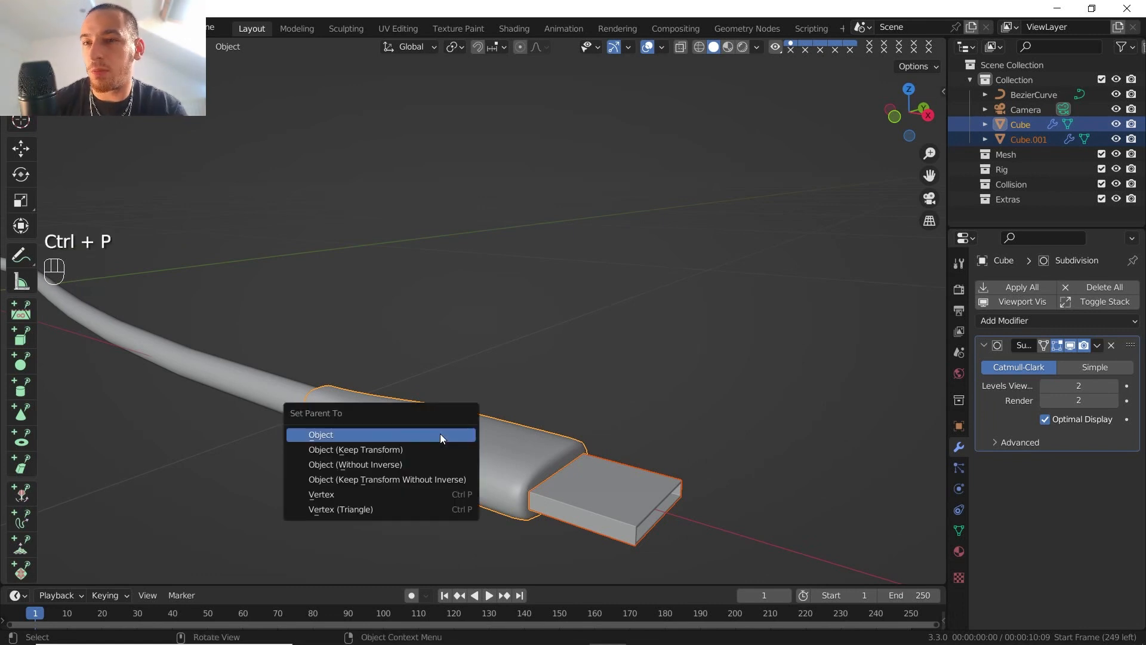
left_click(440, 435)
scroll(437, 440, "down", 2)
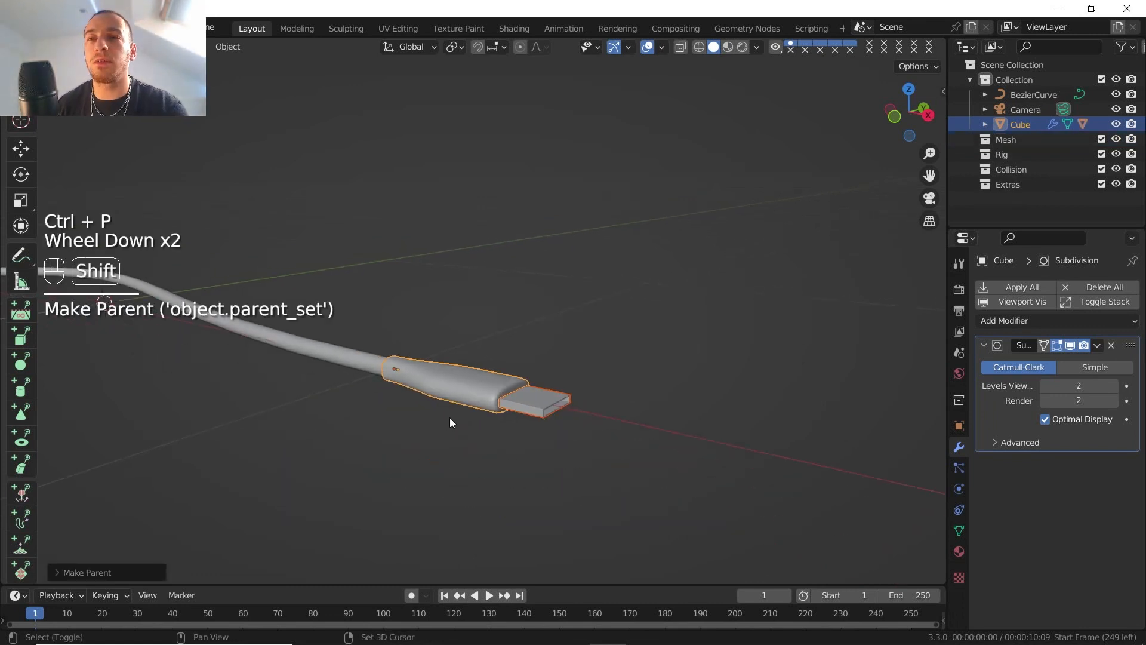
- From the top view, duplicate the connector body with its plug and place the copy at the opposite end of the cable
scroll(450, 417, "down", 1, "shift")
middle_click_drag(449, 417, 552, 439, "shift")
scroll(552, 440, "down", 1)
left_click(909, 84)
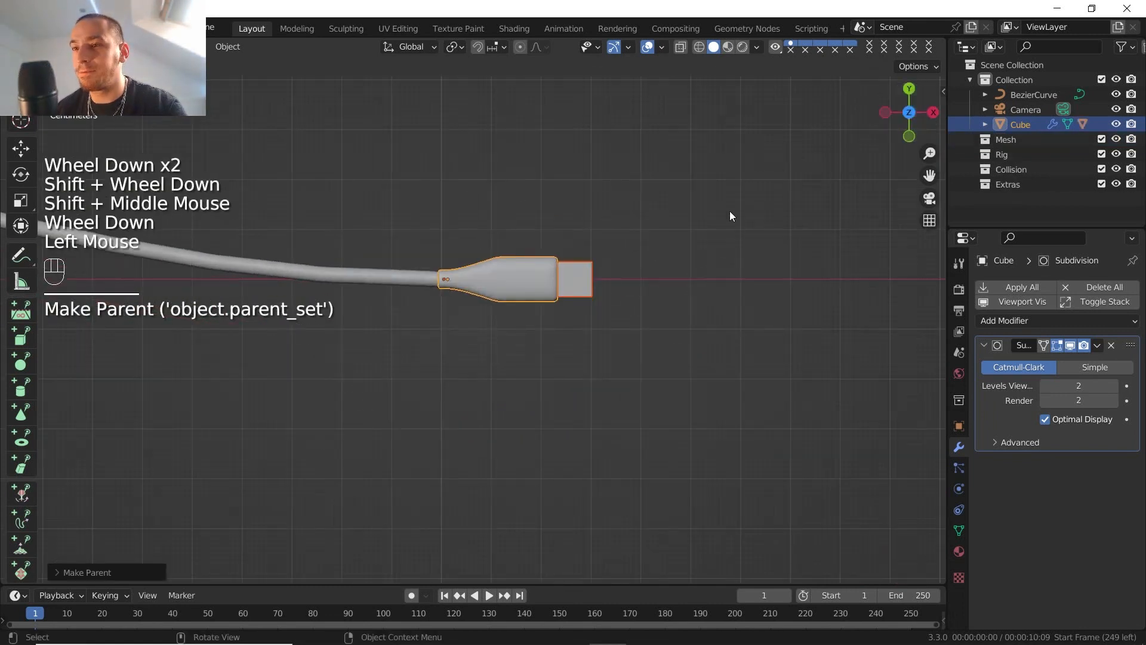
scroll(730, 211, "down", 2)
left_click(913, 136)
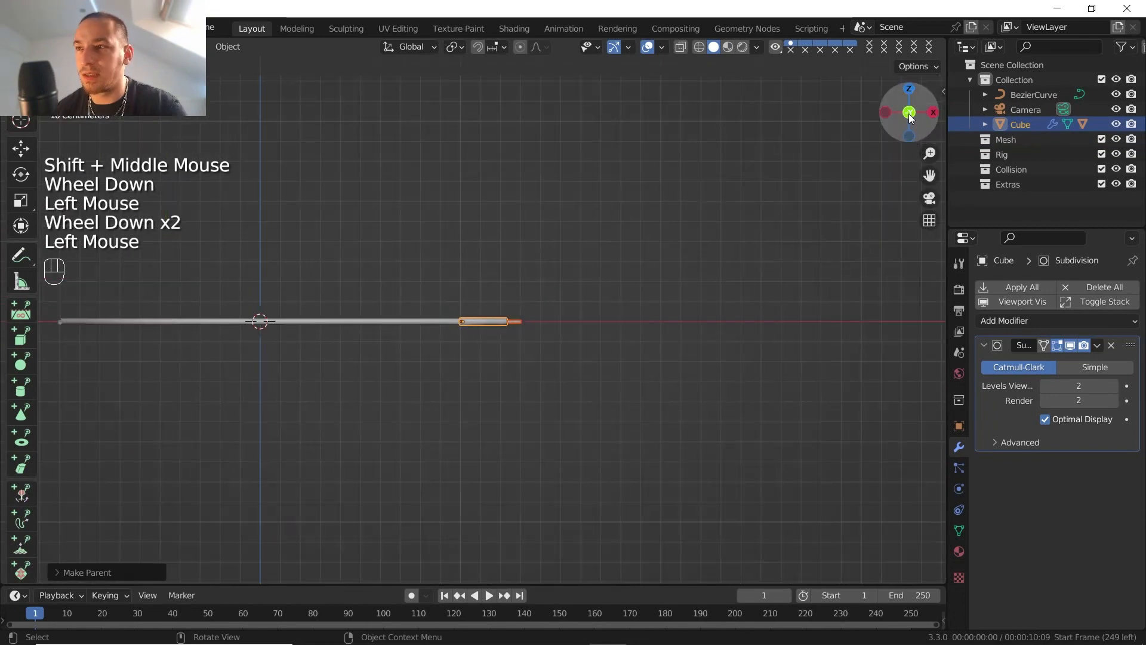
left_click(909, 89)
left_click(498, 302)
left_click_drag(543, 323, 502, 303)
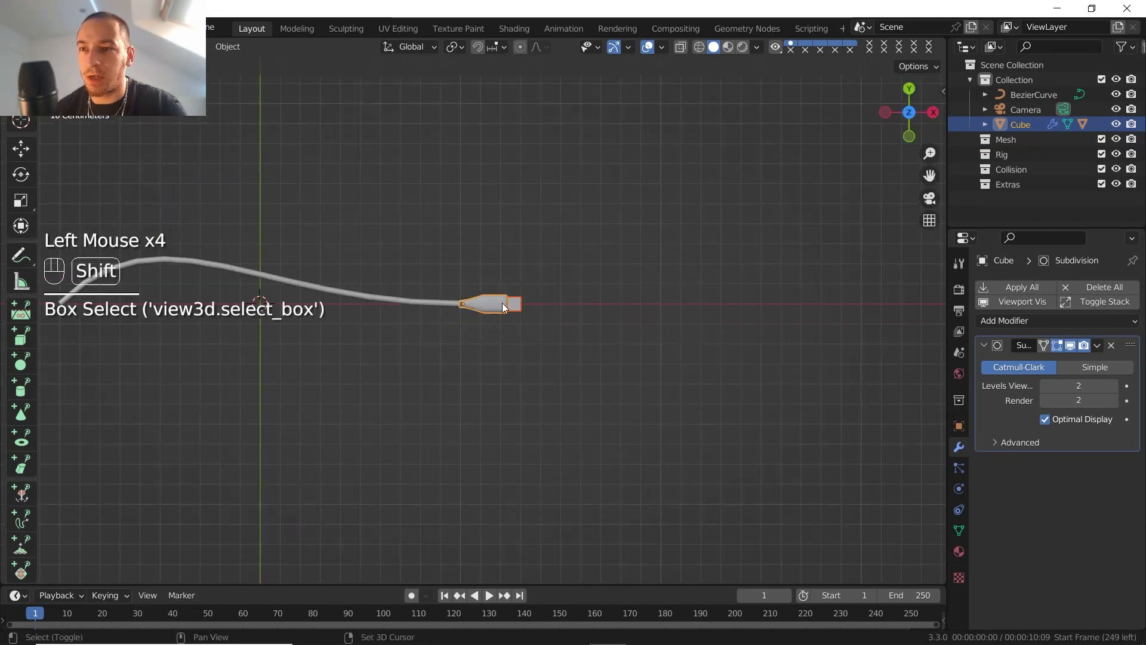
middle_click_drag(502, 303, 720, 382, "shift")
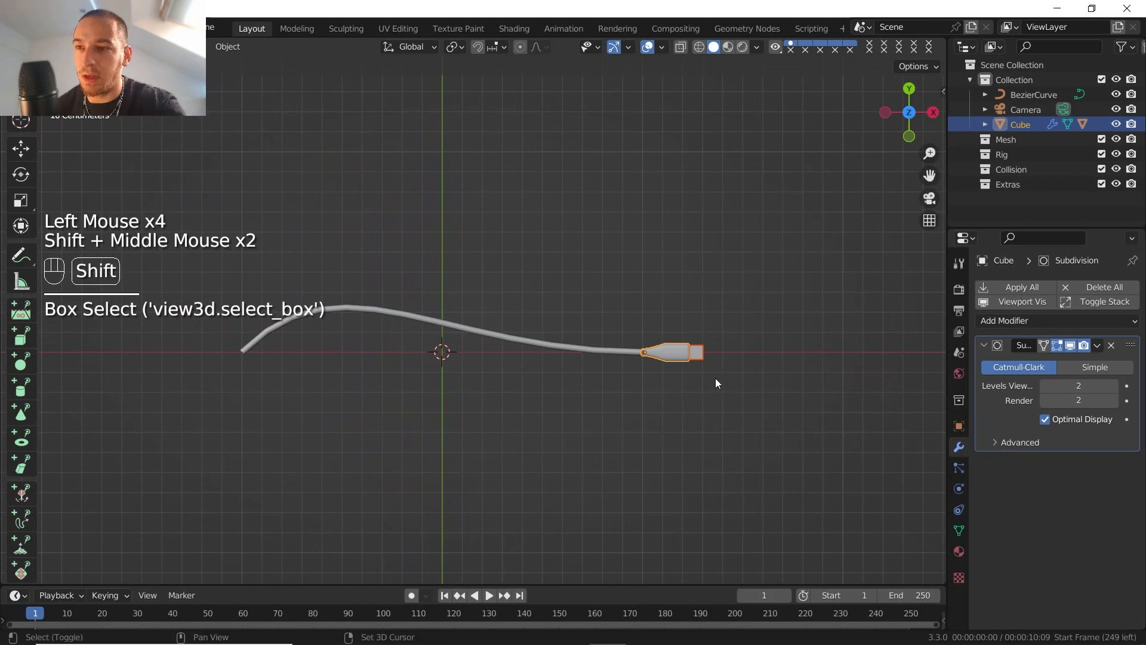
key("shift+d")
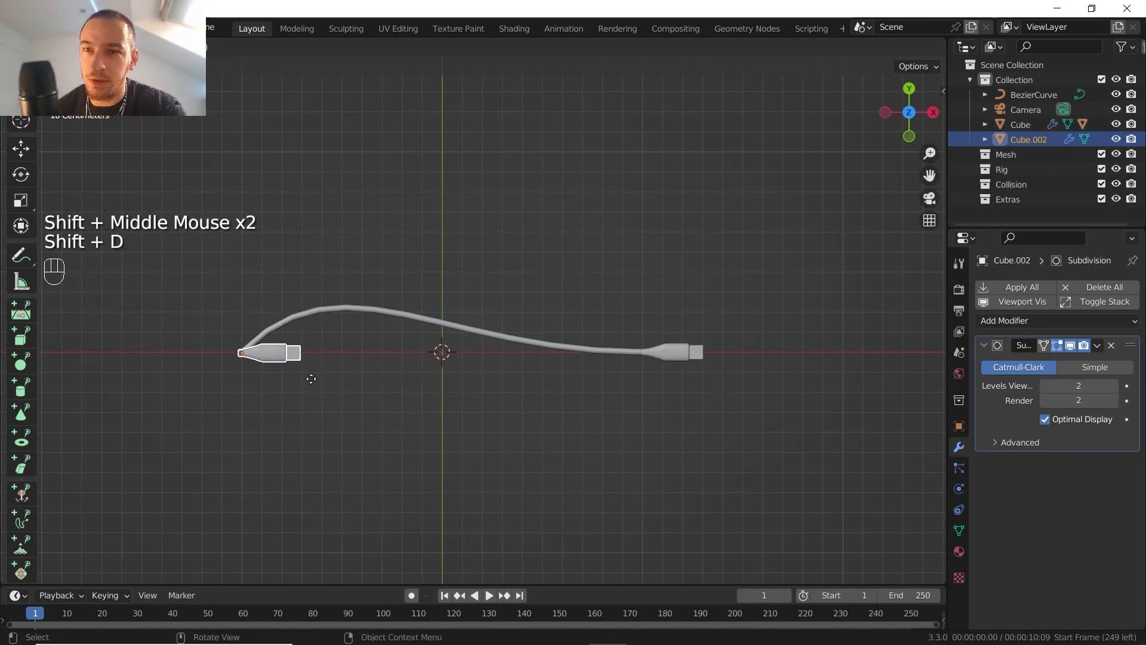
left_click(311, 379)
- Rotate the duplicated connector about the Z axis so its plug points away from the cable
key("r")
key("e")
key("z")
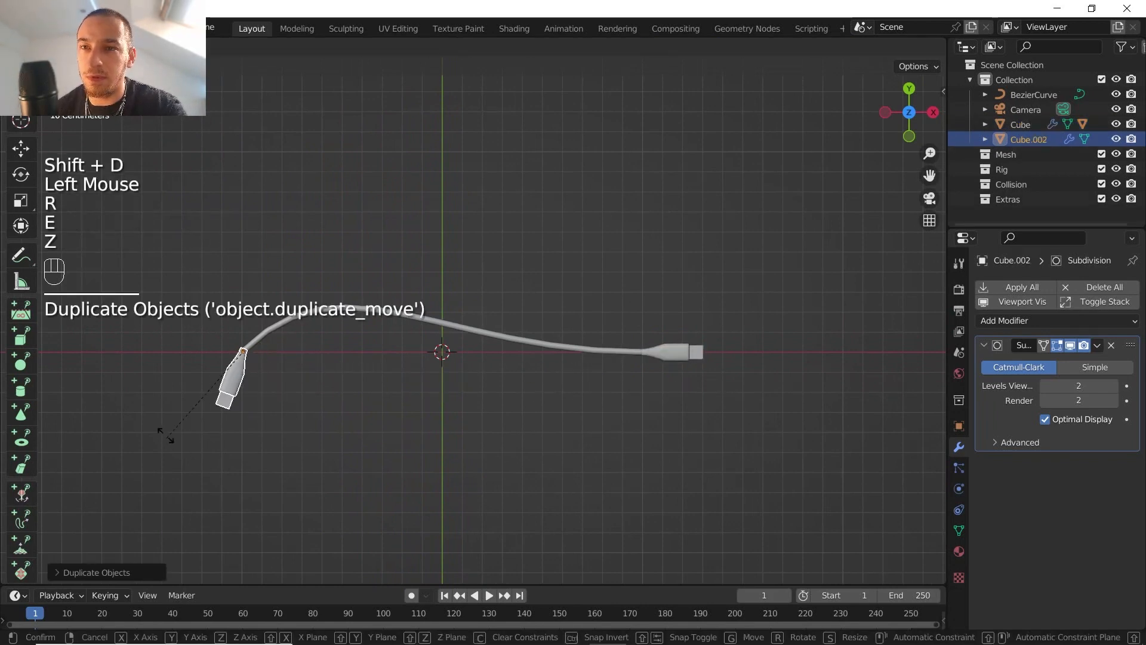
left_click(154, 376)
middle_click_drag(429, 438, 475, 446, "shift")
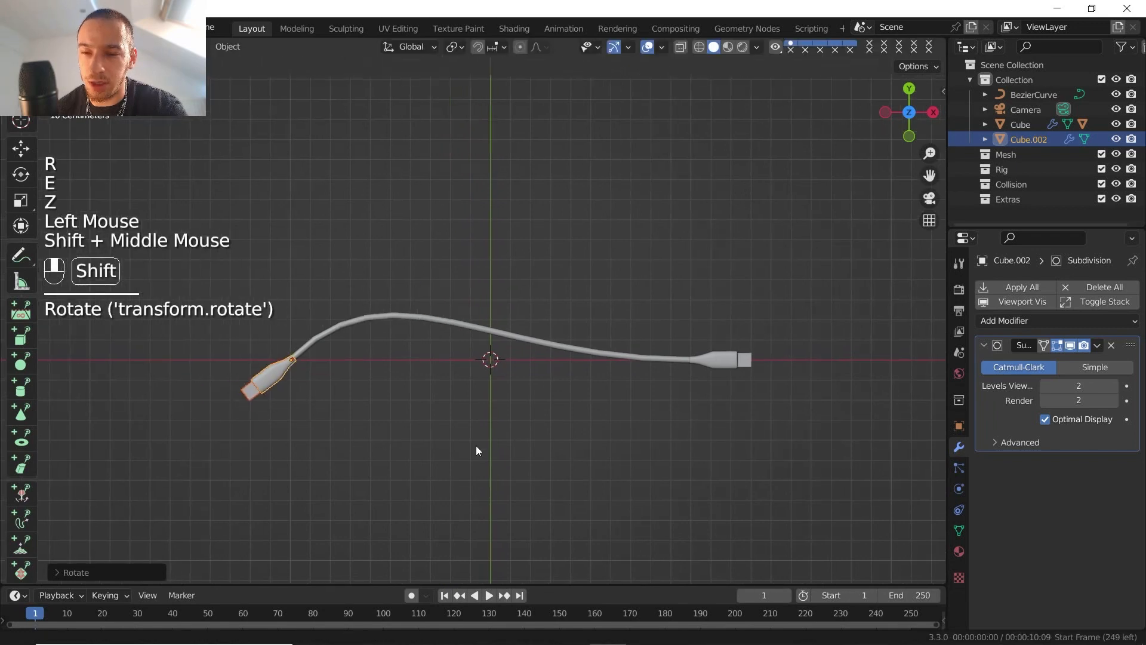
- Fine-tune the duplicated connector's Z rotation and position so its neck fits over the cable end in line with the curve
scroll(385, 405, "up", 4)
middle_click_drag(384, 404, 445, 418, "shift")
scroll(444, 418, "up", 1)
key("r")
key("z")
left_click(445, 427)
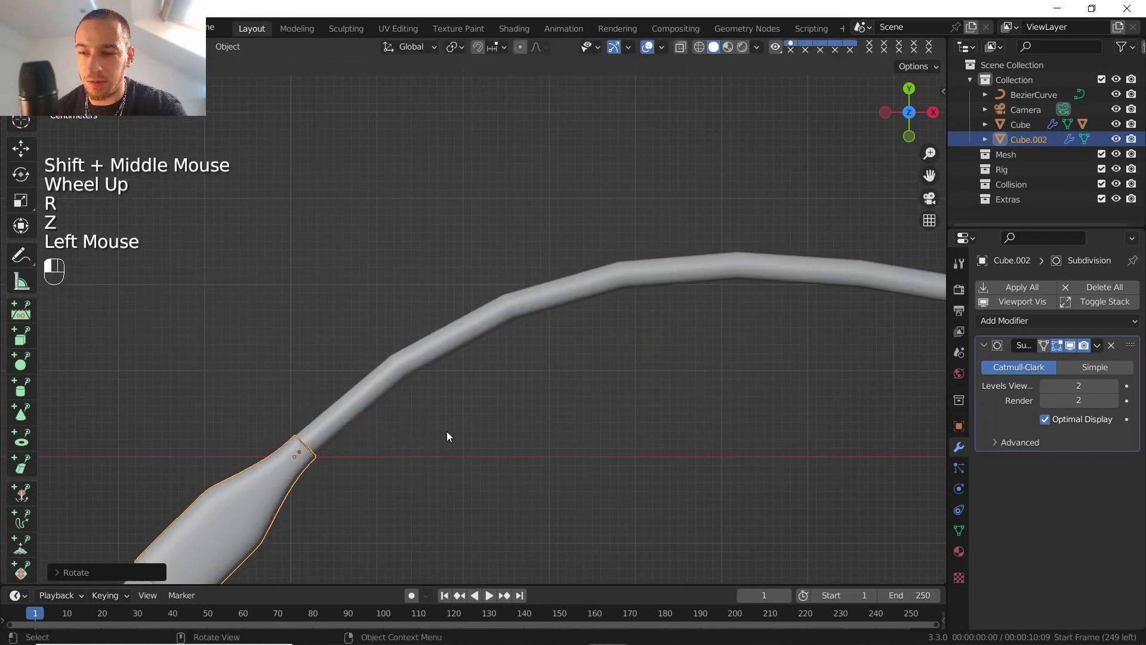
key("g")
left_click(439, 436)
scroll(438, 435, "down", 2)
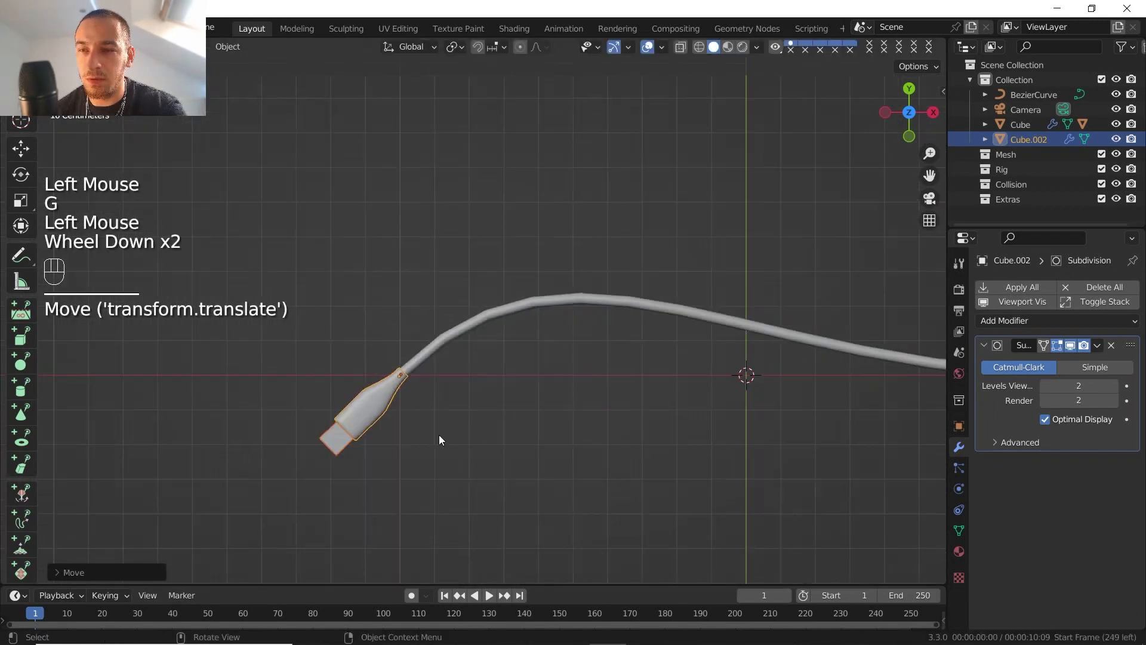
middle_click_drag(439, 435, 360, 357, "shift")
middle_click_drag(361, 357, 382, 362, "shift")
scroll(382, 362, "down", 2)
middle_click_drag(382, 362, 417, 288)
scroll(416, 287, "up", 1)
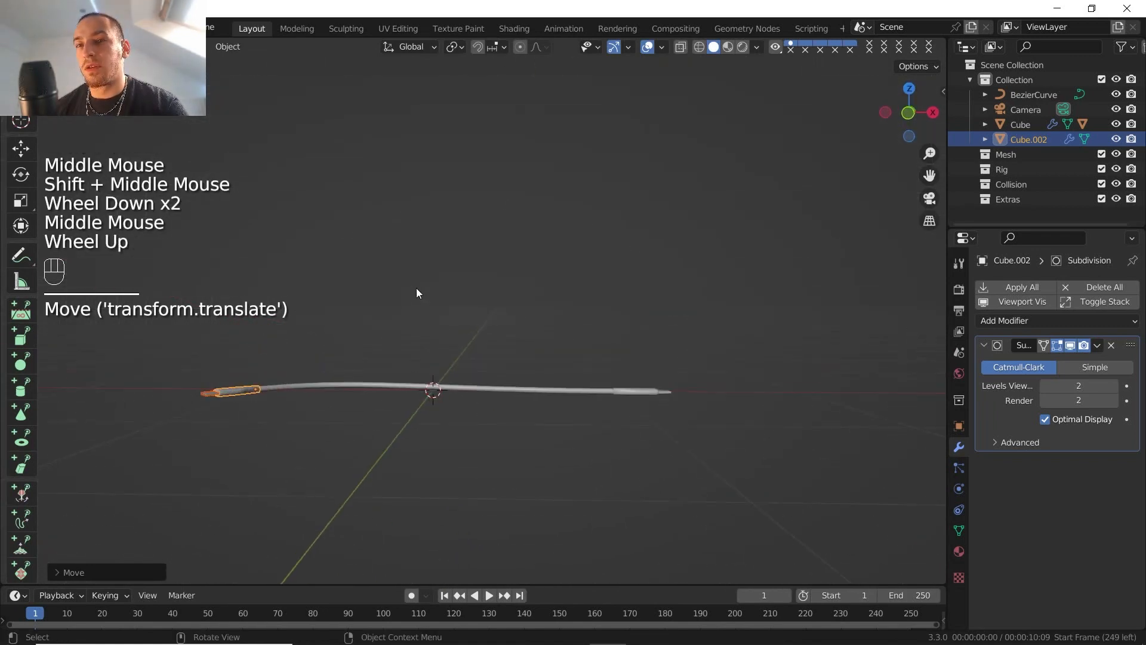
left_click(471, 332)
middle_click_drag(518, 325, 508, 348)
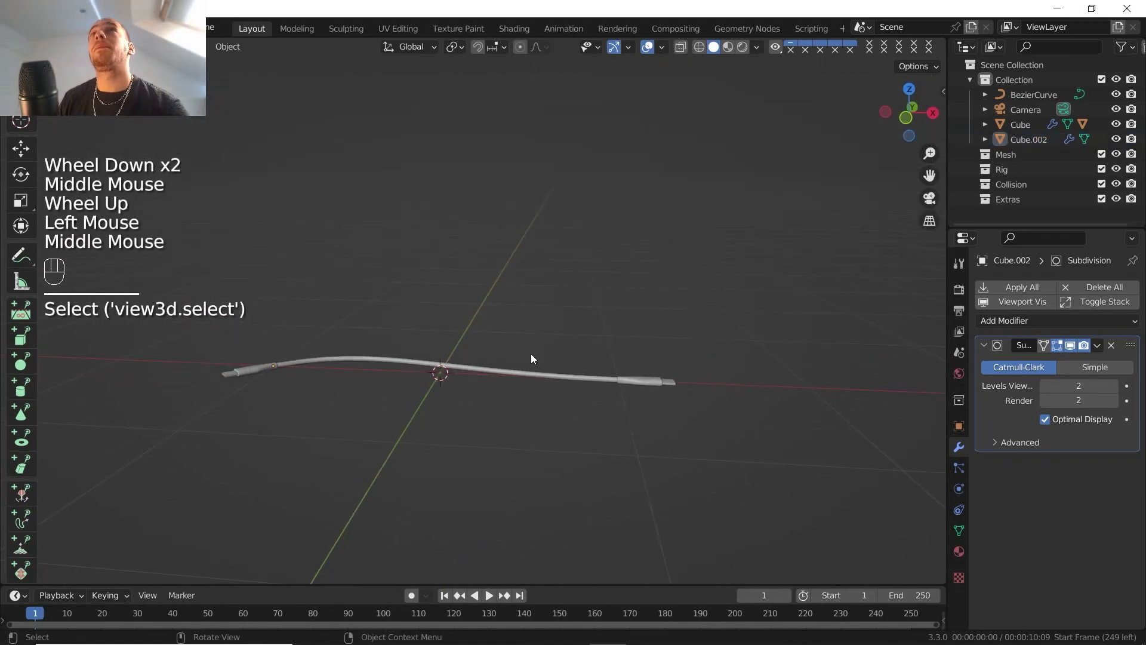
left_click(630, 380)
key("shift+g")
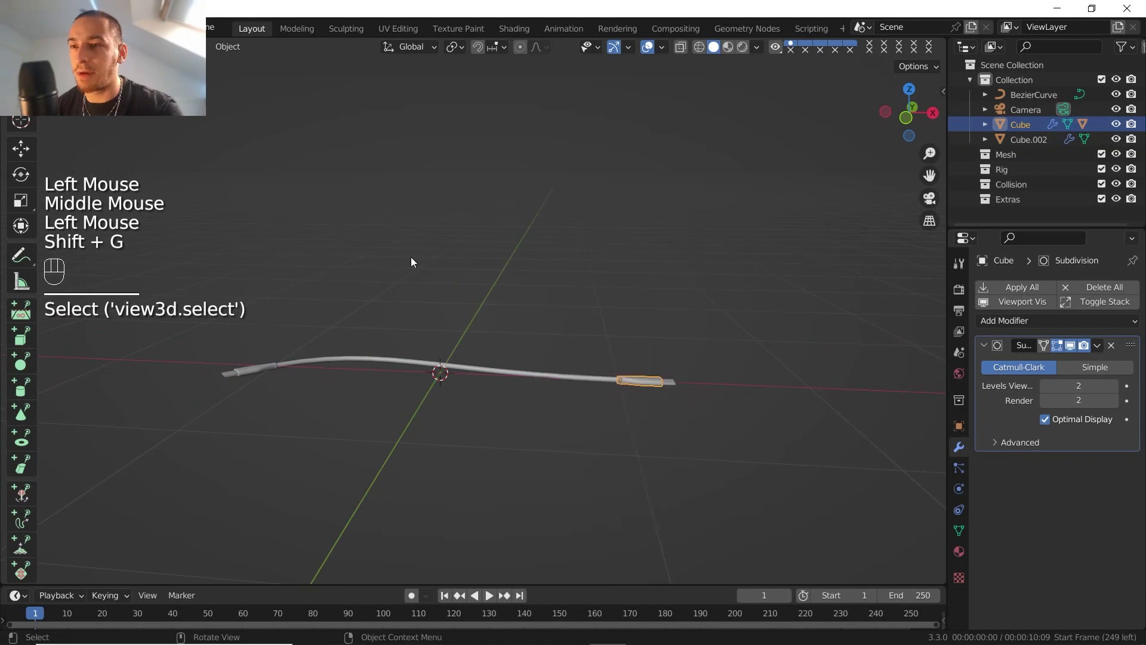
key("g")
right_click(620, 263)
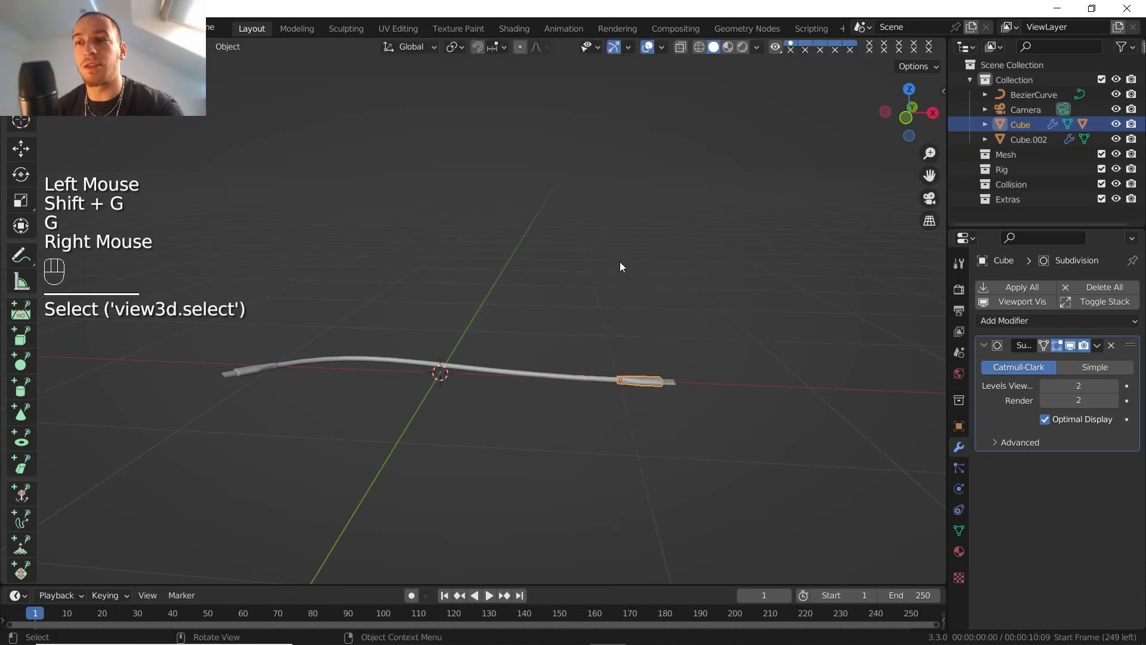
middle_click_drag(619, 263, 474, 391, "shift")
scroll(472, 394, "up", 2)
left_click(455, 377)
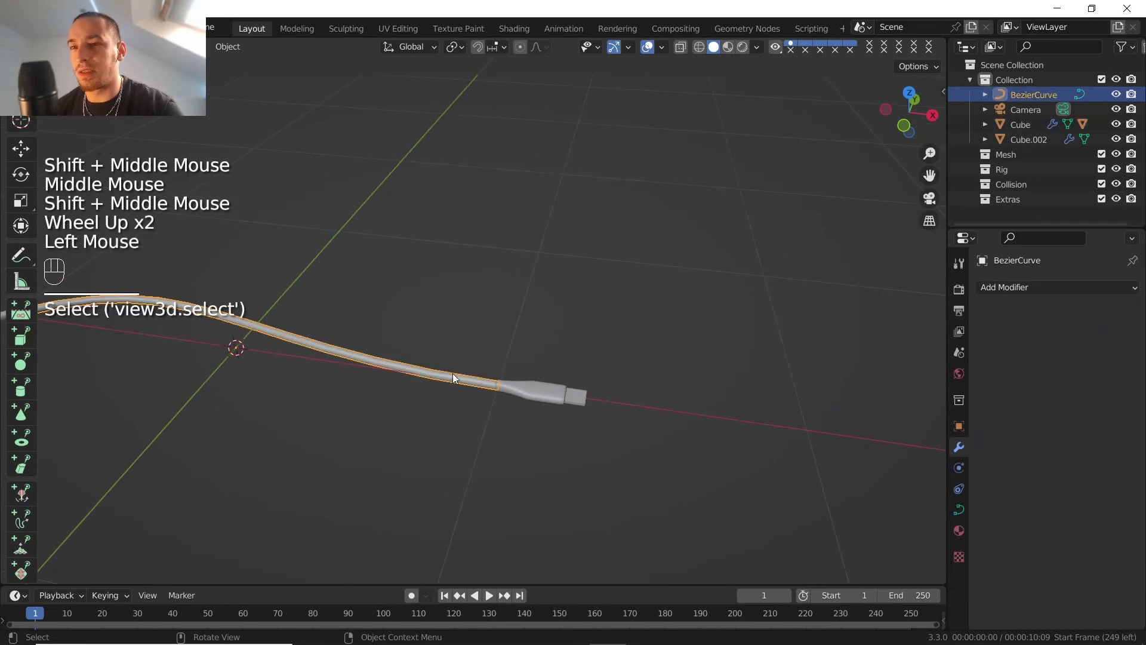
key("g")
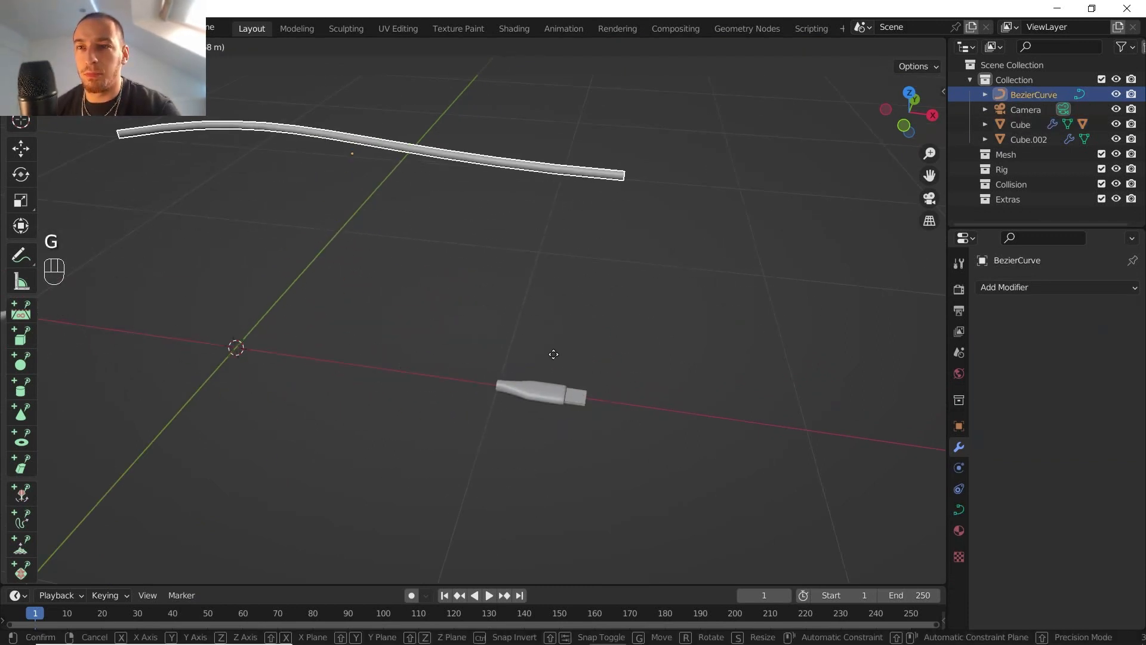
right_click(515, 338)
- Snap the 3D cursor to the origin of the original connector body
scroll(517, 341, "up", 1)
mouse_move(519, 343)
middle_mouse_down("shift")
mouse_move(567, 378)
mouse_move(520, 346)
middle_mouse_up("shift")
middle_click_drag(519, 346, 473, 307, "shift")
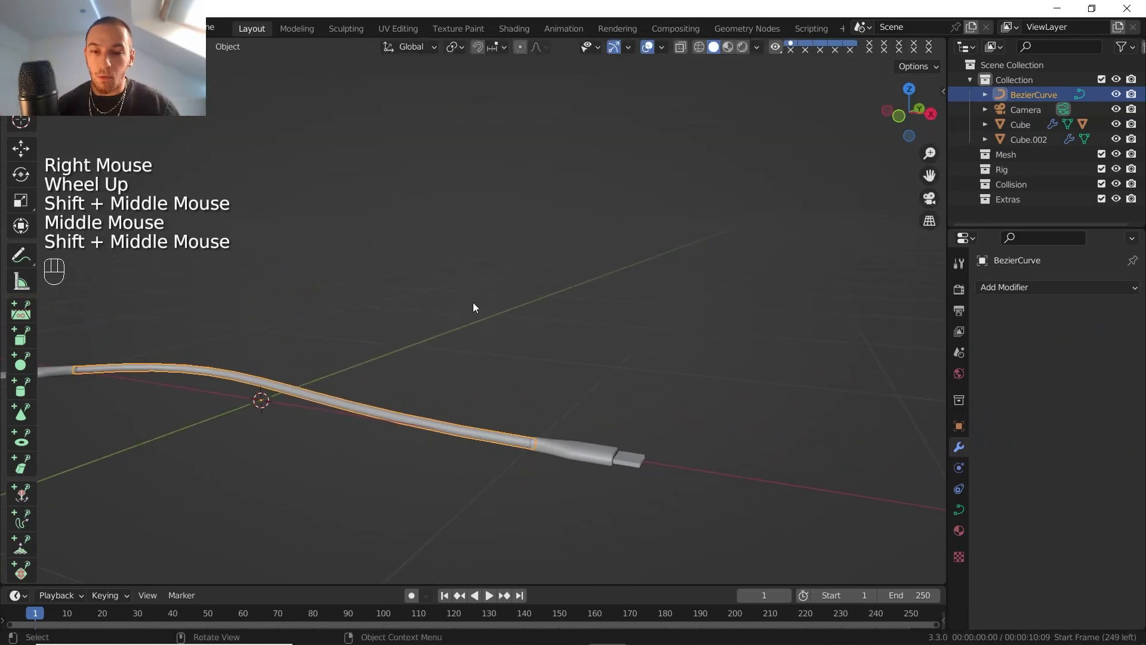
middle_click_drag(532, 392, 482, 346, "shift")
middle_click_drag(482, 346, 476, 356)
scroll(476, 356, "up", 2)
left_click(474, 367)
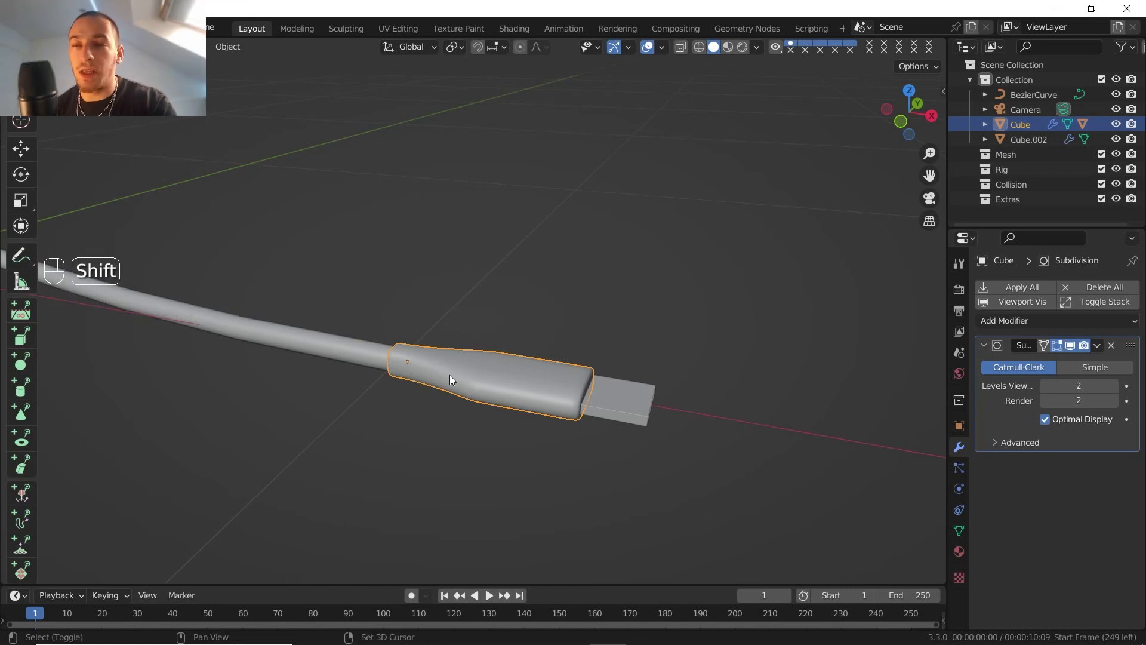
key("shift+s")
left_click(460, 445)
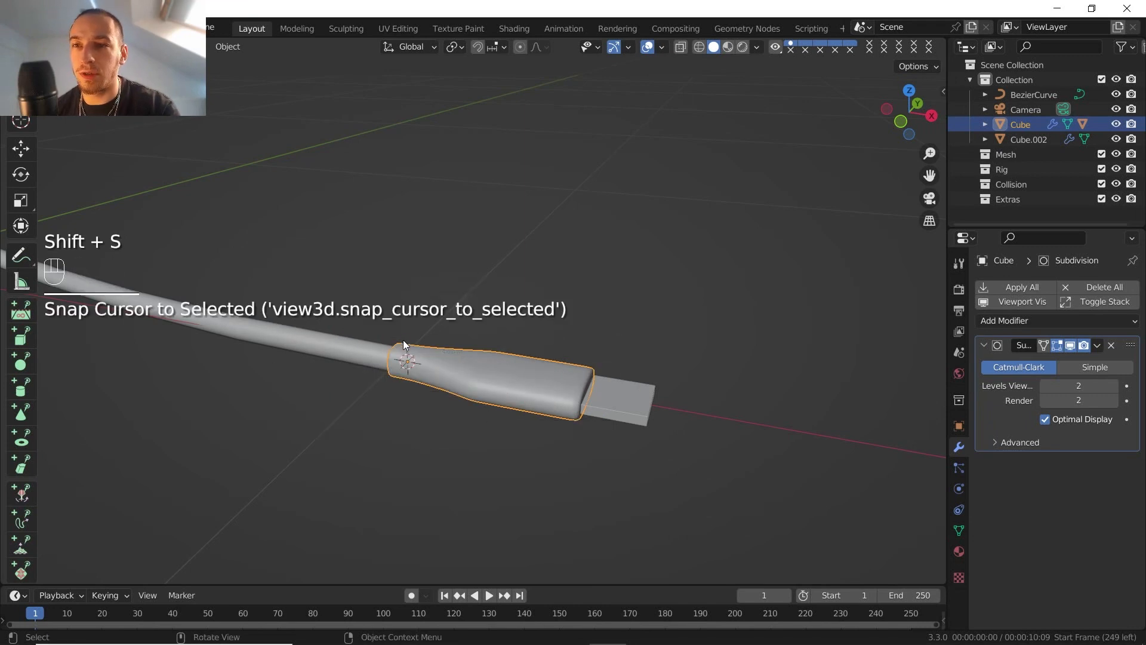
- Add a cube empty at the 3D cursor, shrunk to fit closely around the connector's neck with its scale applied
middle_click_drag(403, 339, 435, 368)
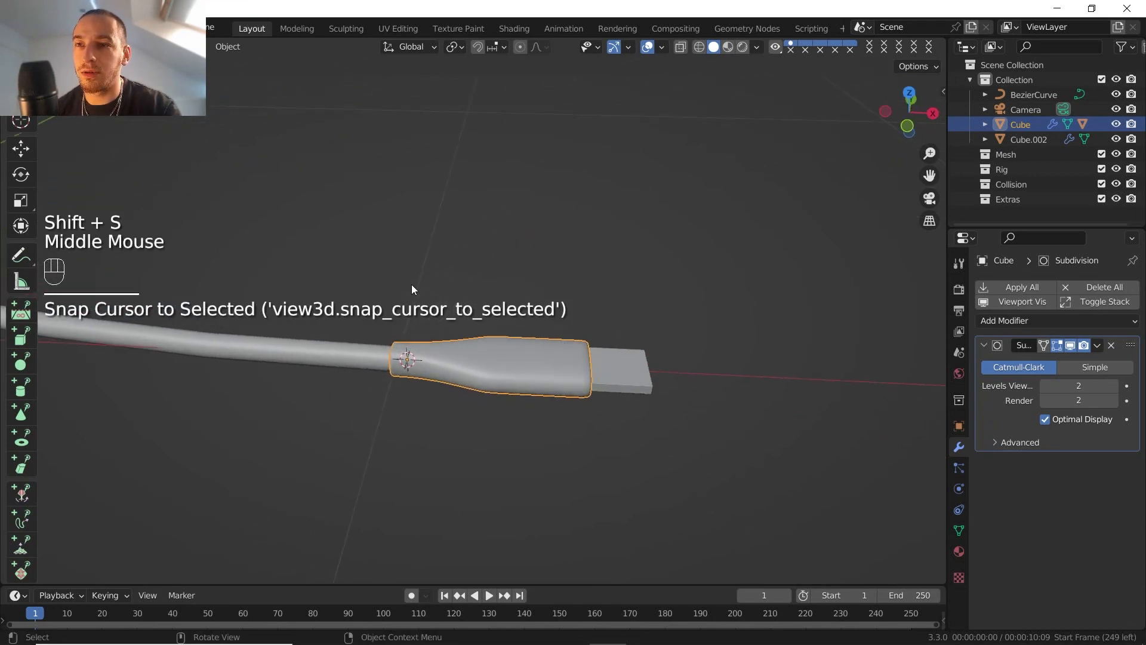
key("shift+a")
mouse_move(411, 472)
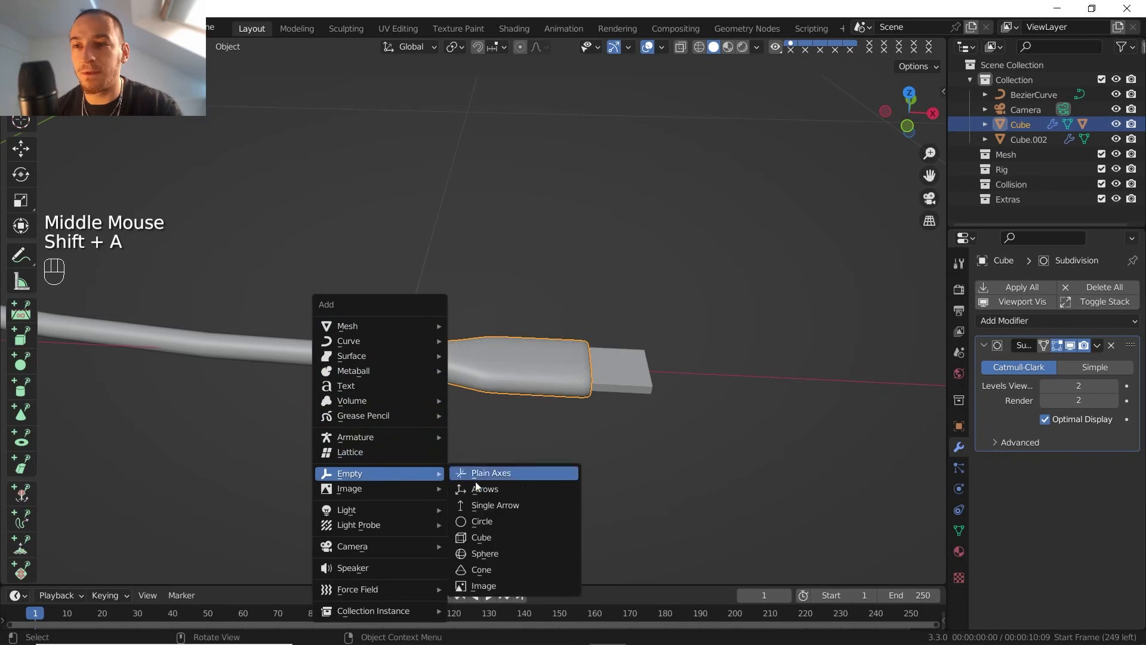
left_click(493, 537)
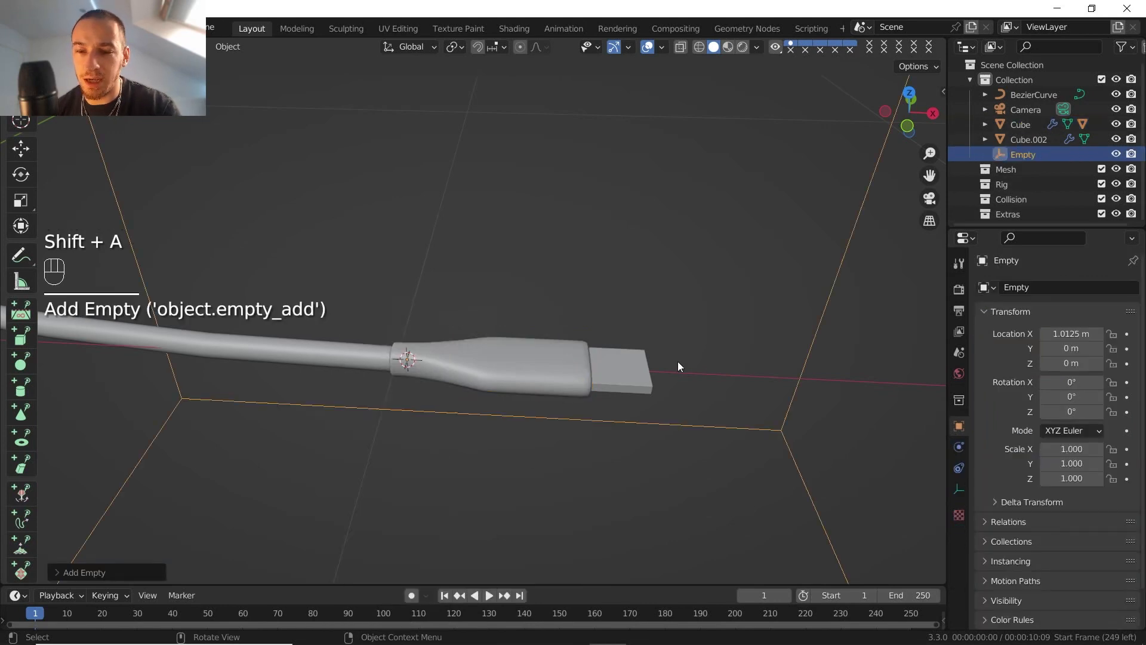
key("s")
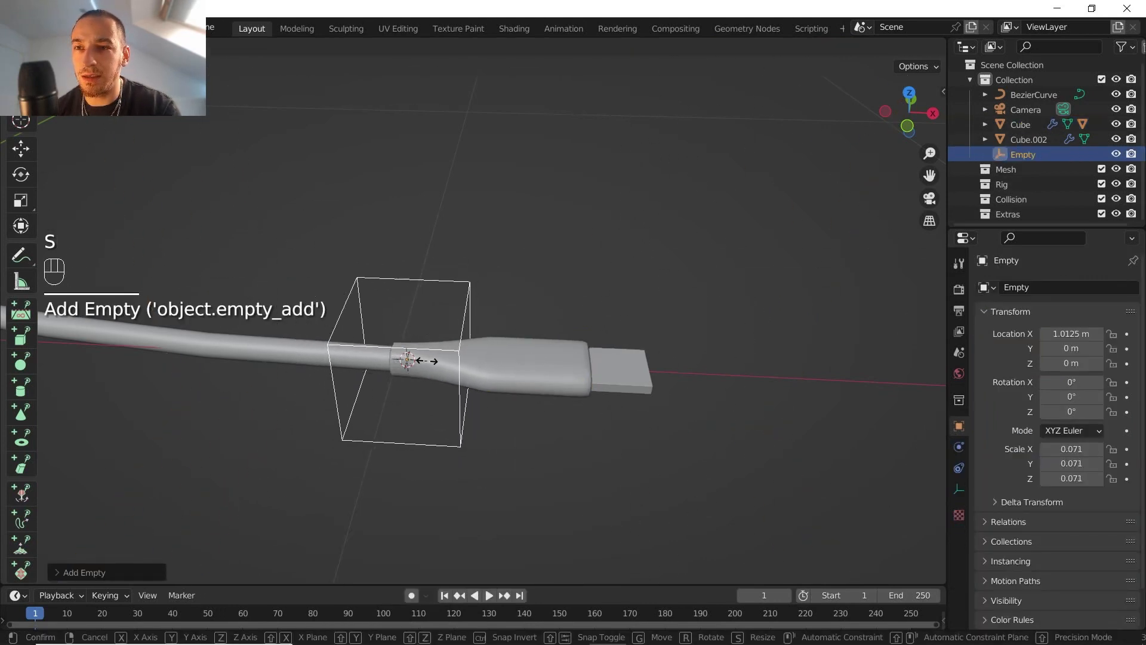
left_click(448, 334)
key("ctrl+a")
left_click(517, 302)
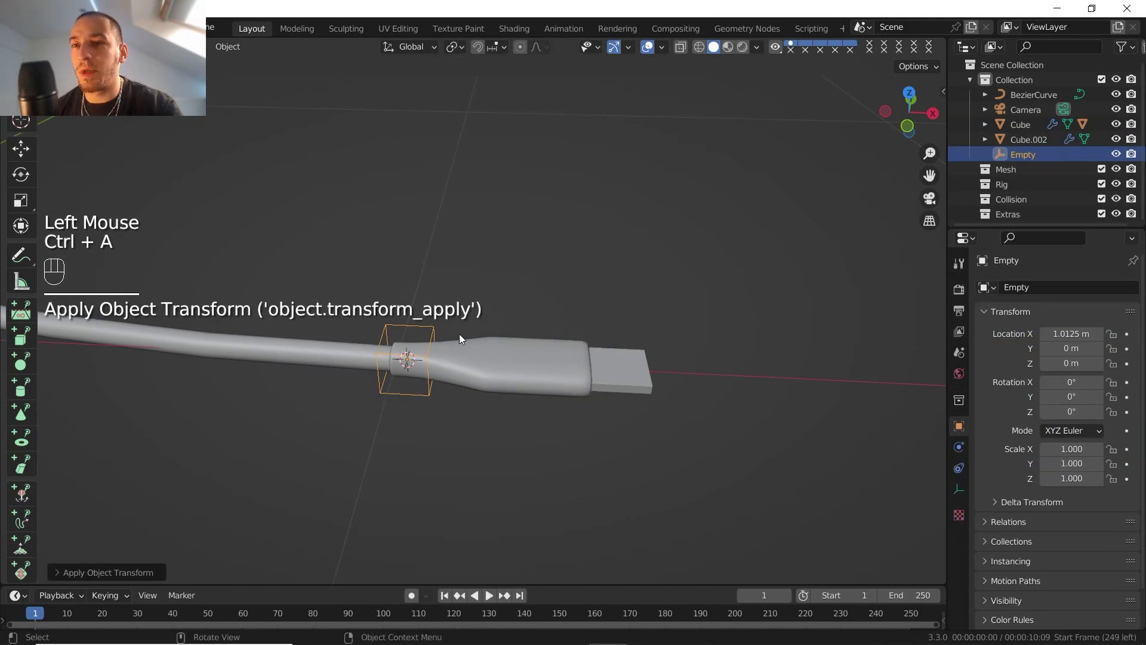
key("shift")
- Snap the 3D cursor to the origin of the duplicated connector body at the other cable end
scroll(662, 298, "down", 3)
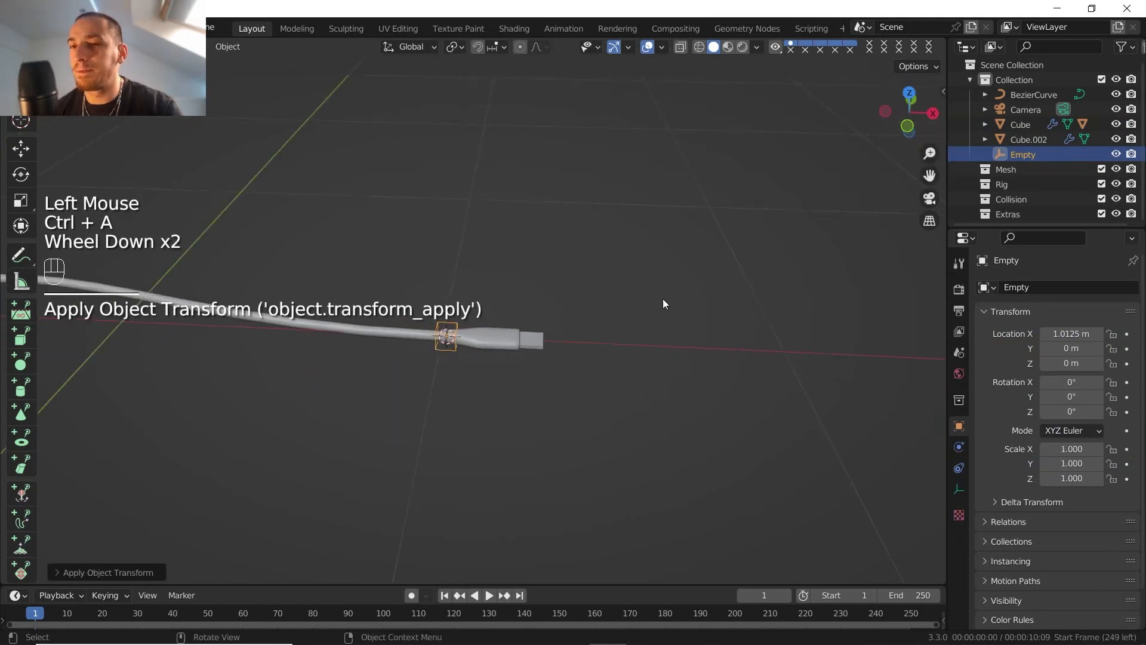
middle_click_drag(663, 298, 279, 369, "shift")
left_click(279, 370)
key("shift")
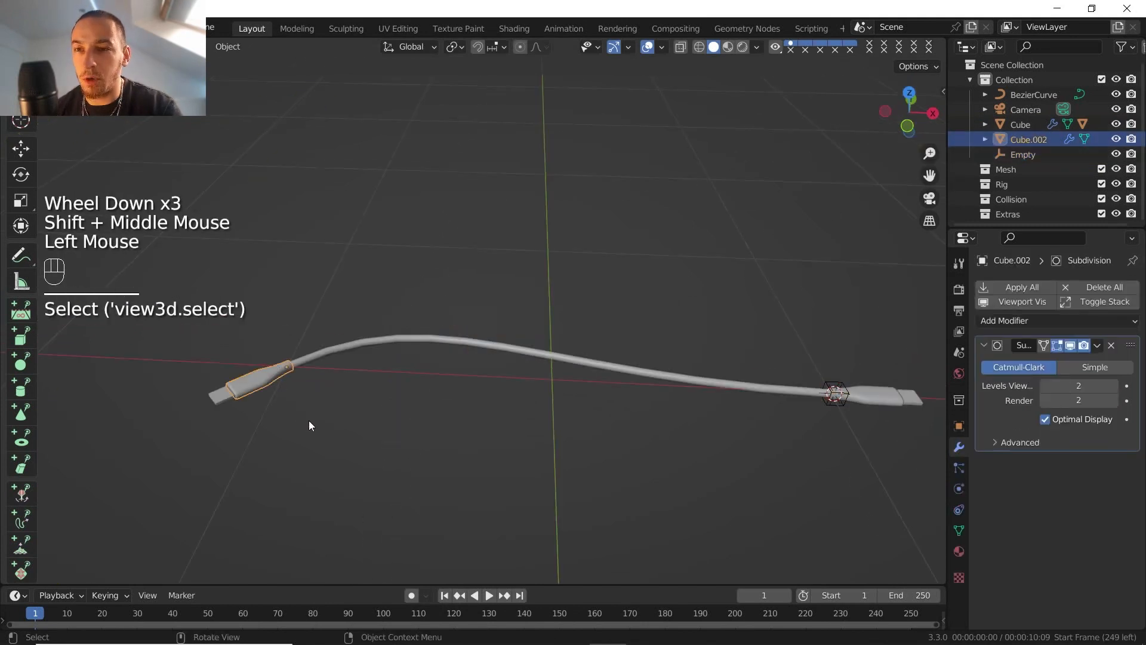
key("shift+s")
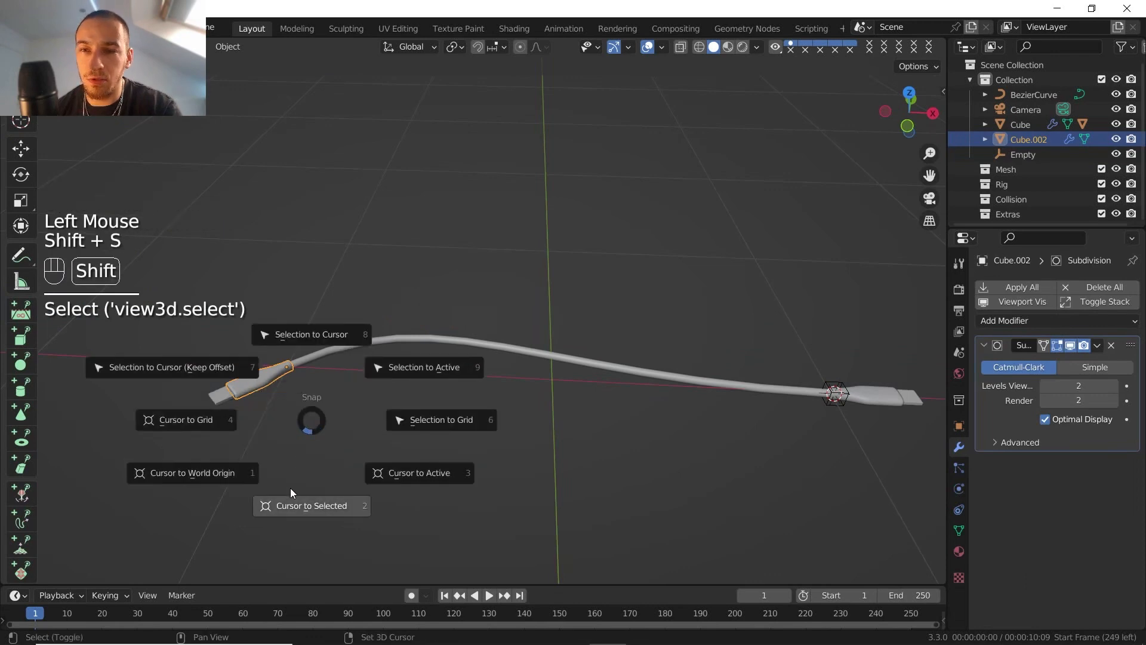
left_click(297, 498)
- Add a second cube empty at the 3D cursor, scaled down to about 0.032 with its scale applied
middle_click_drag(309, 453, 531, 393, "shift")
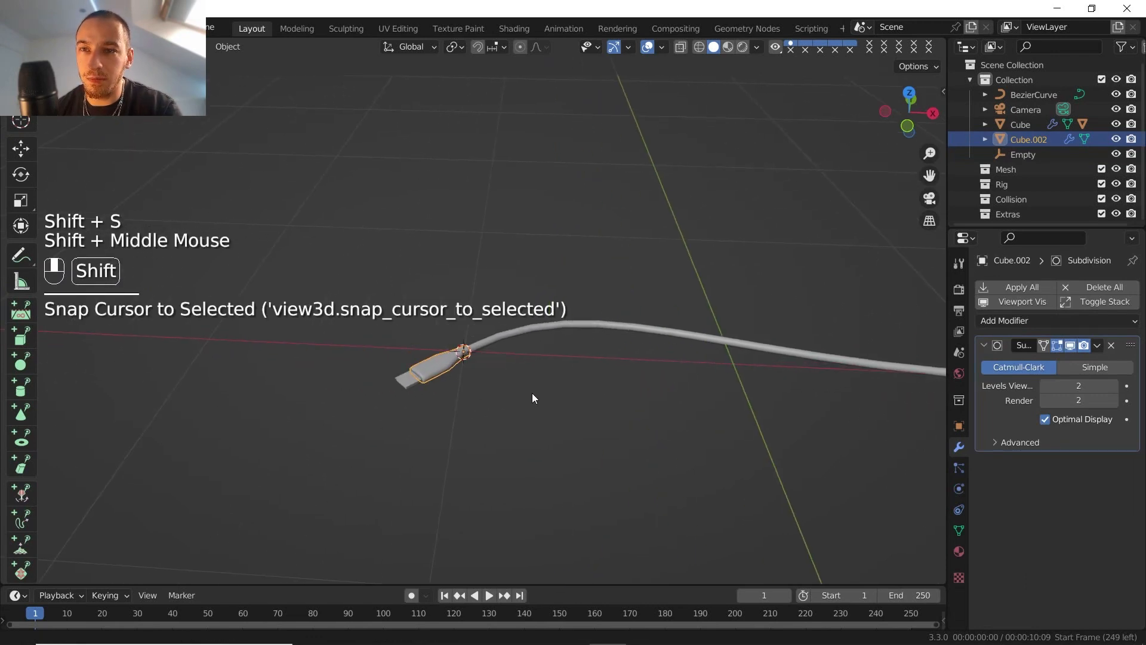
scroll(527, 392, "up", 3)
key("shift+a")
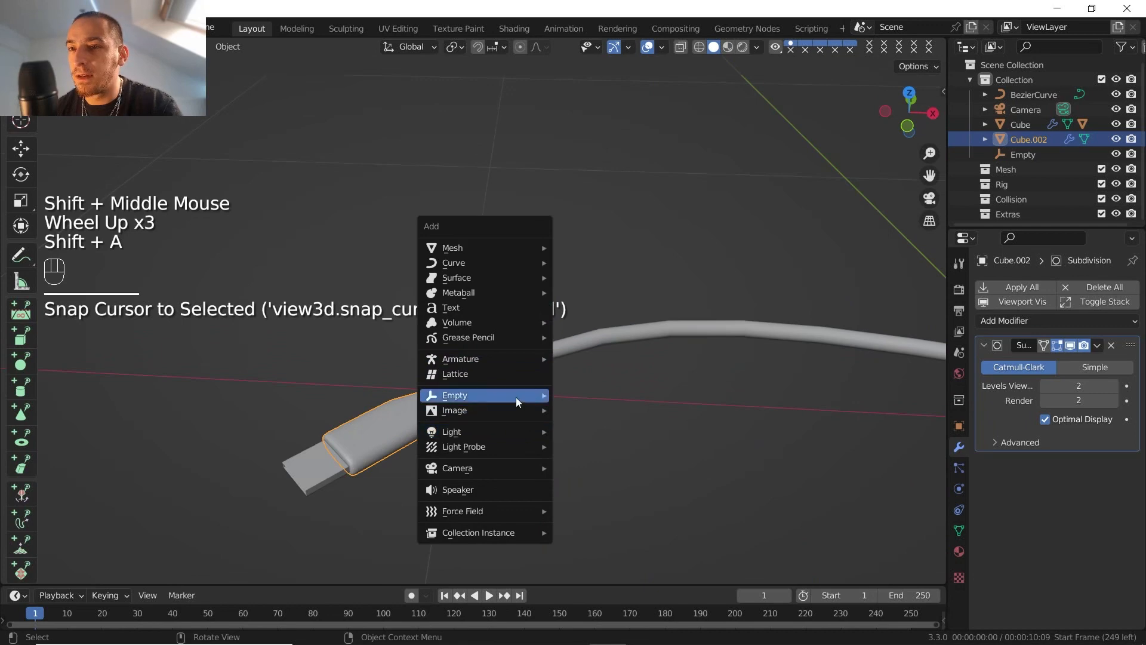
mouse_move(516, 397)
left_click(587, 459)
key("s")
left_click(465, 384)
key("ctrl+a")
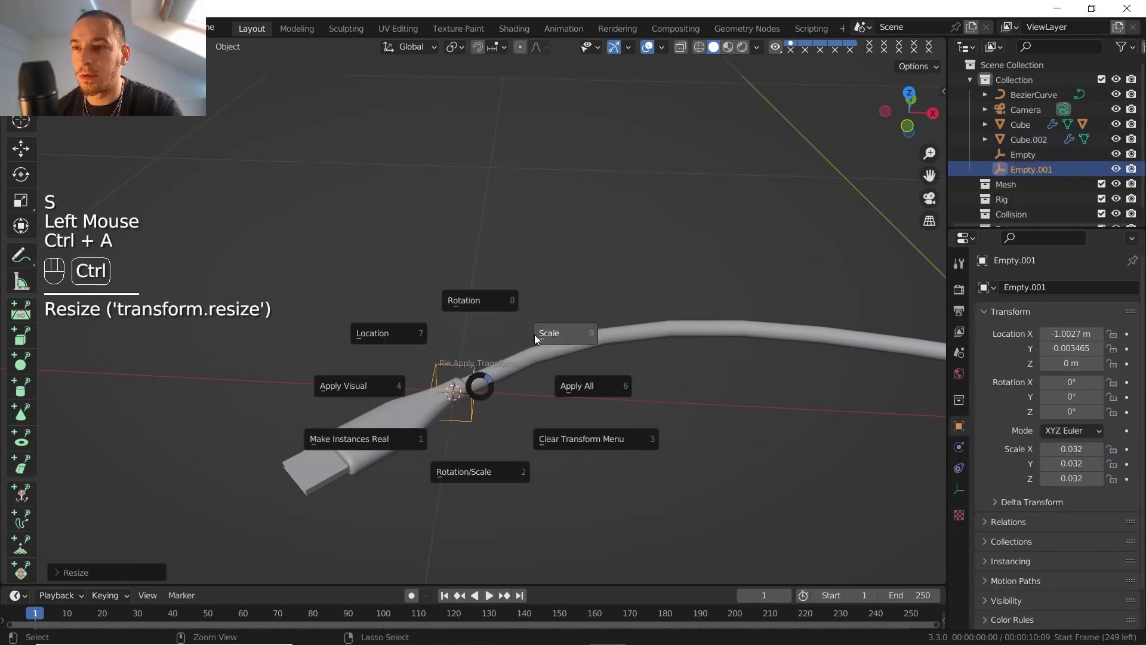
left_click(537, 331)
- Test-move the original connector's body and its metal plug separately to check how they are linked, cancelling both moves
scroll(633, 302, "down", 2)
middle_click_drag(632, 302, 585, 307, "shift")
middle_click_drag(585, 308, 537, 316)
scroll(488, 324, "up", 4)
middle_click_drag(537, 316, 468, 331, "shift")
left_click(484, 286)
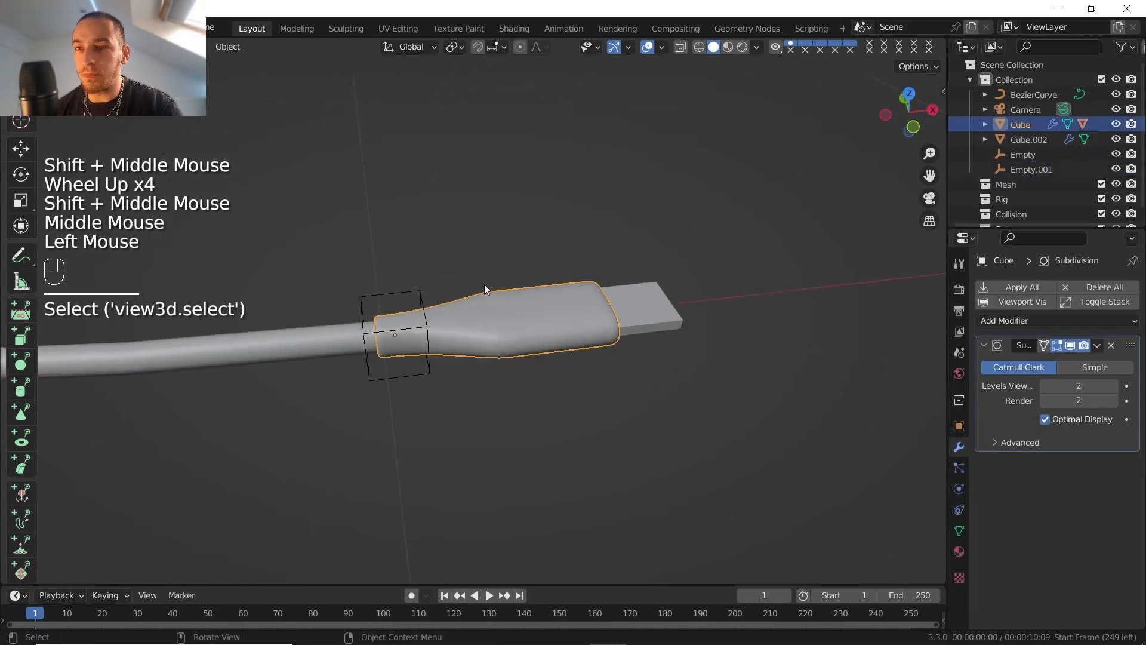
key("g")
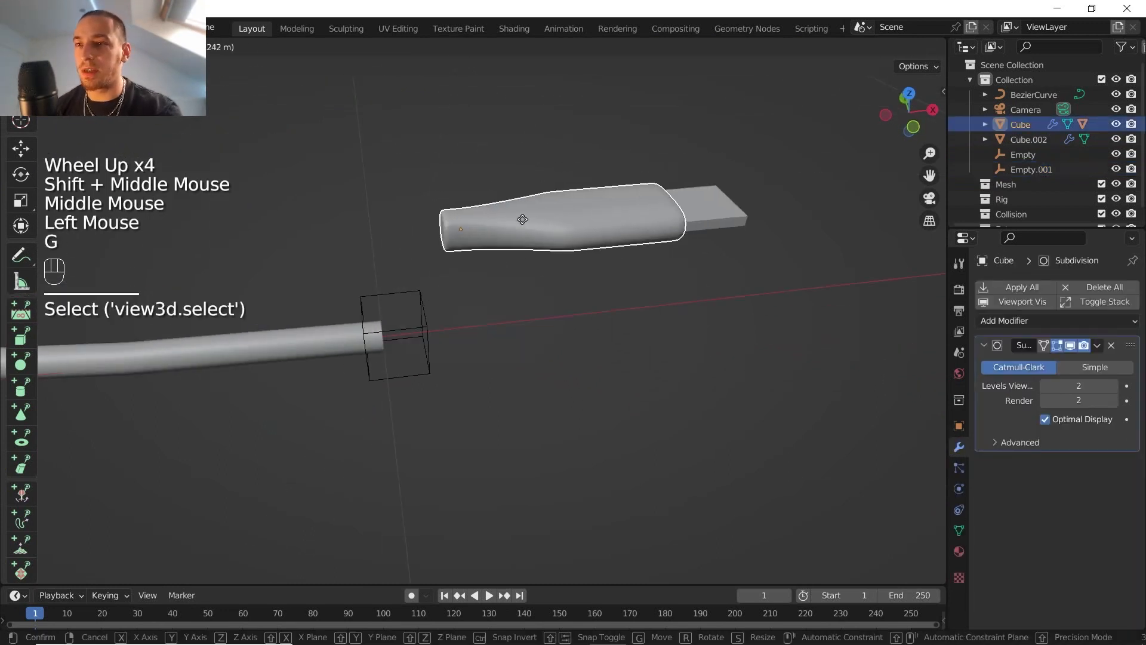
right_click(540, 197)
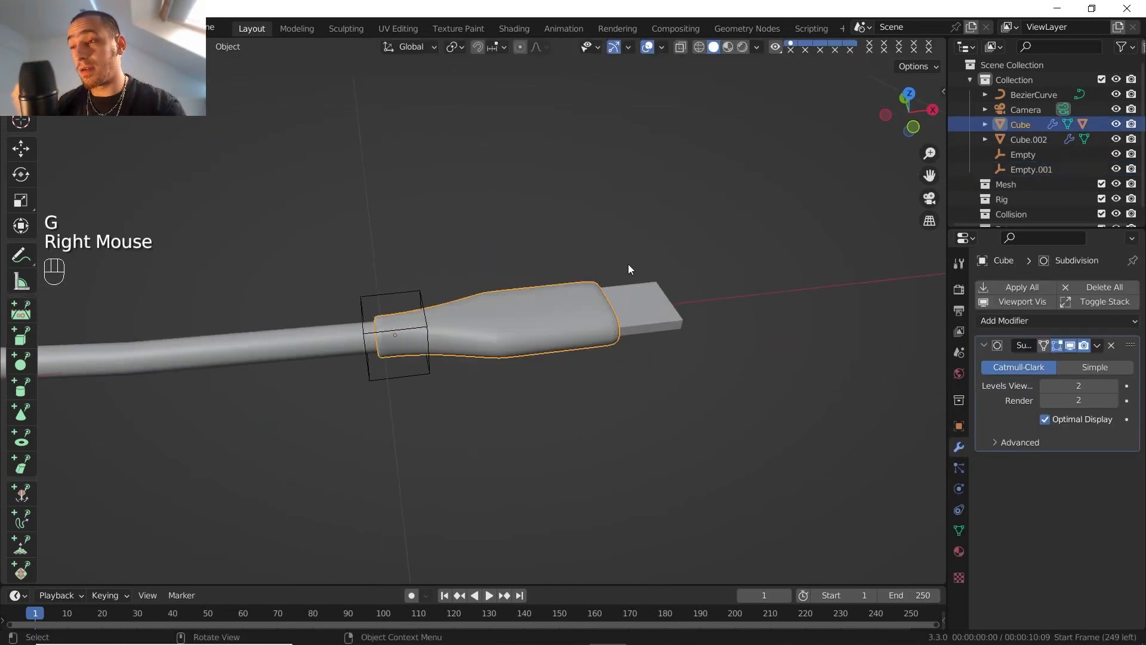
left_click(640, 291)
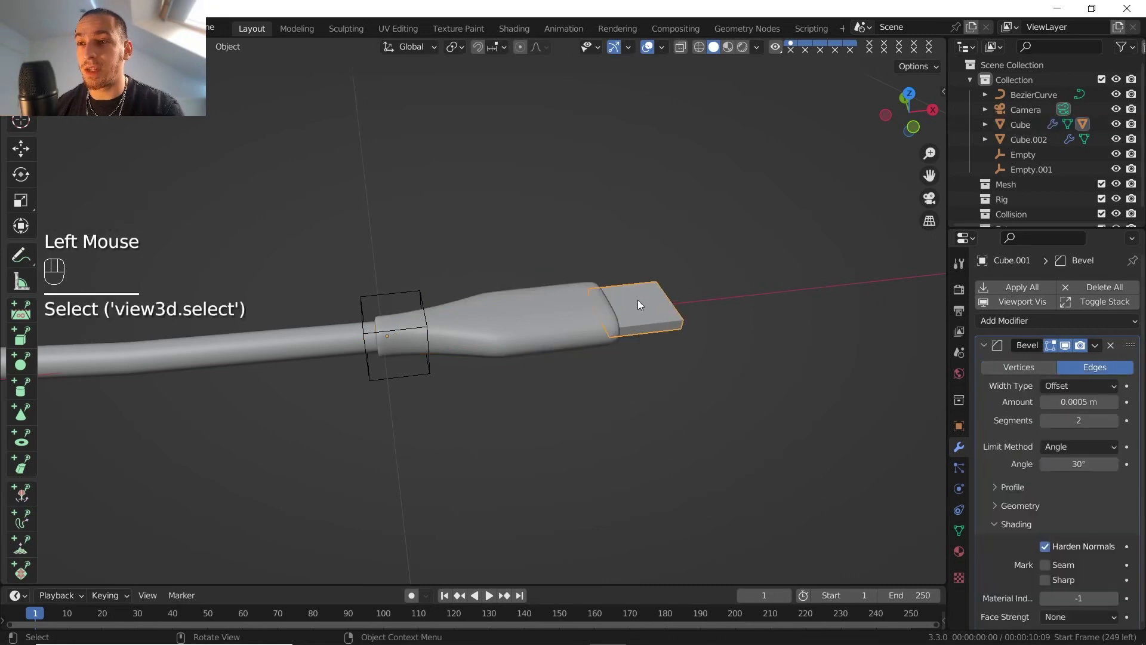
key("g")
right_click(632, 197)
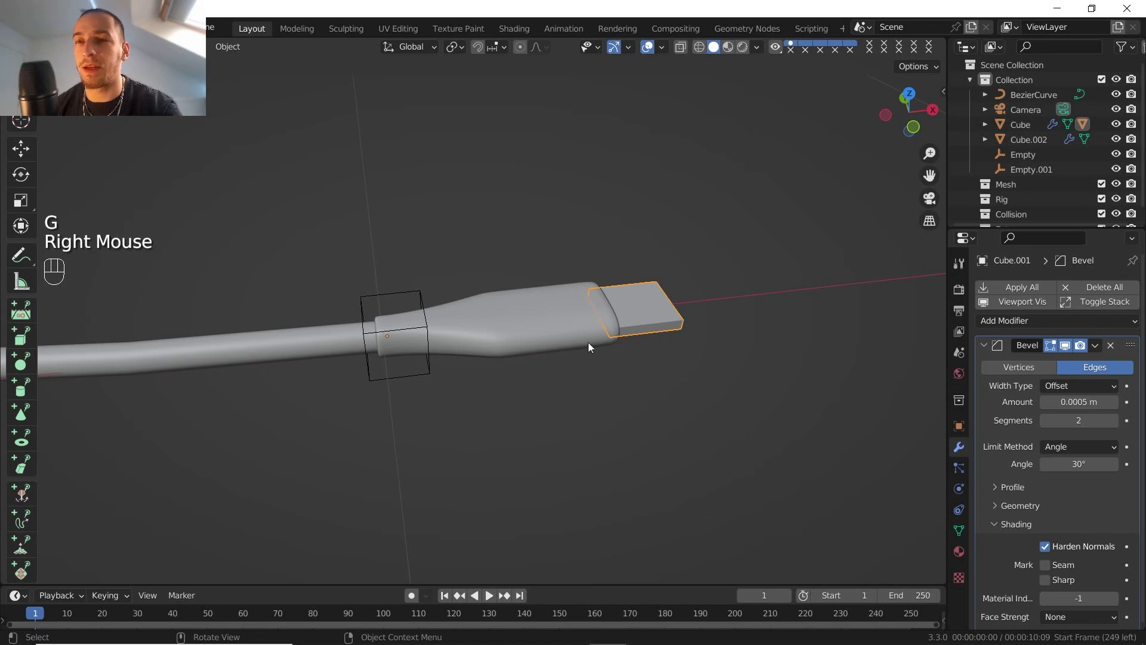
- Parent the original connector body to its cube empty using the Object option
left_click(445, 325)
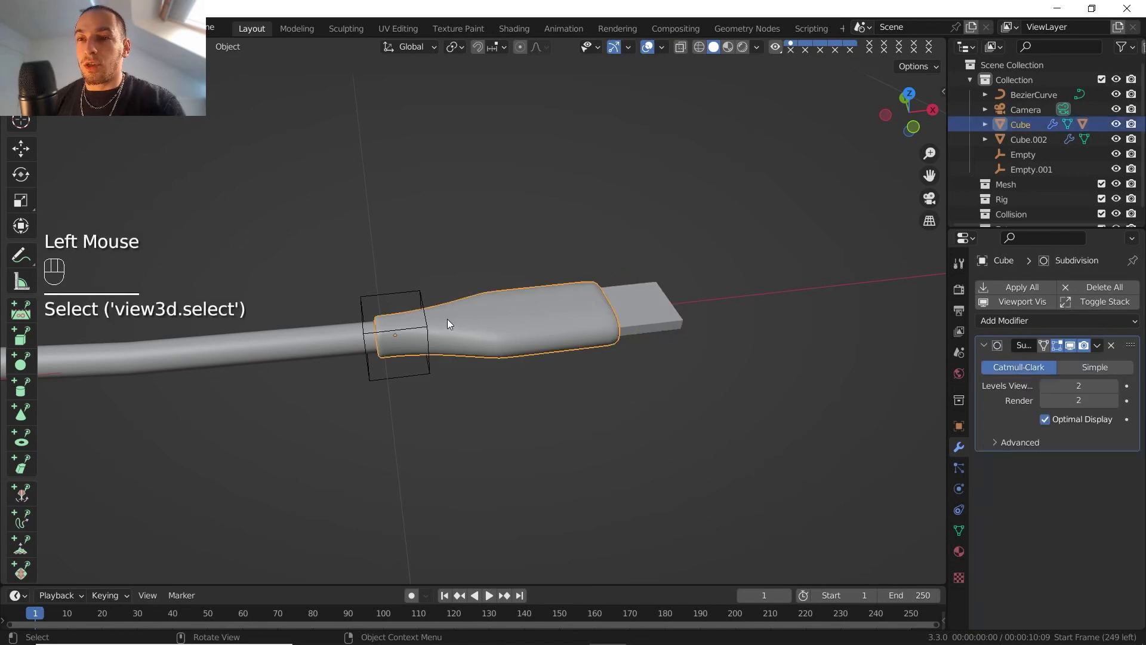
left_click(411, 291, "shift")
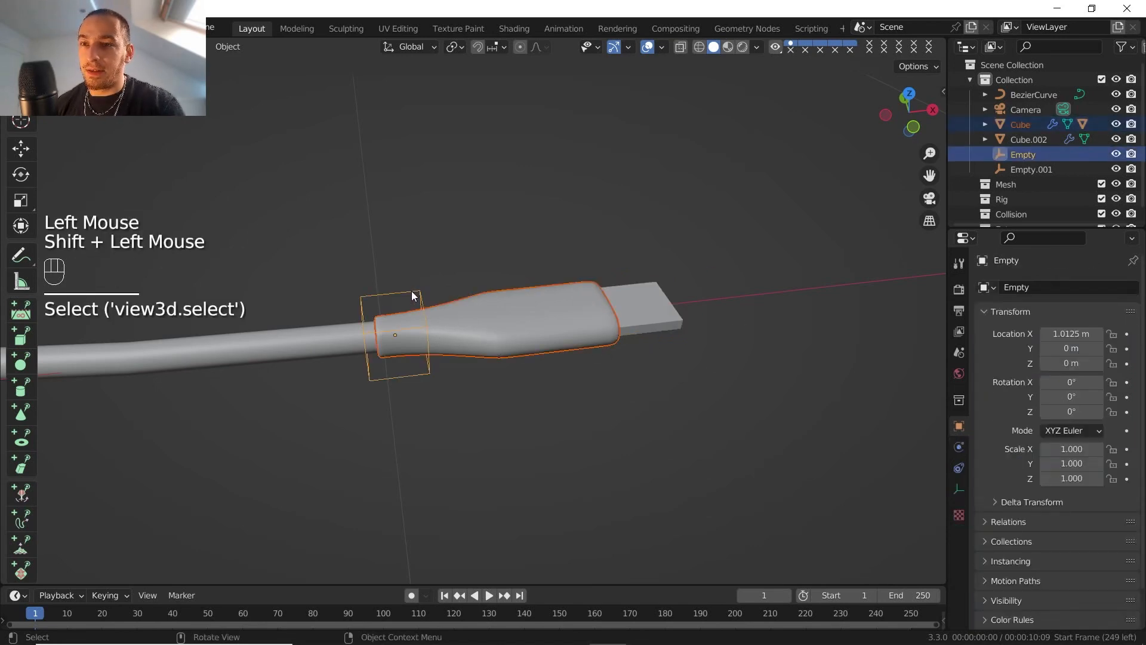
key("ctrl+p")
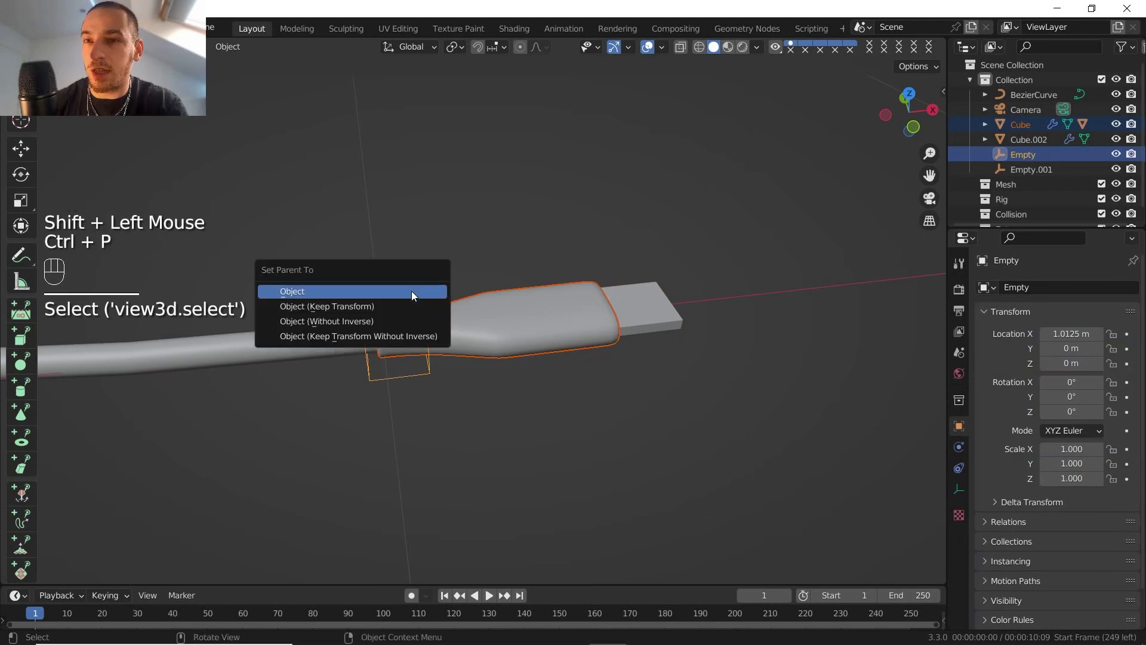
left_click(411, 292)
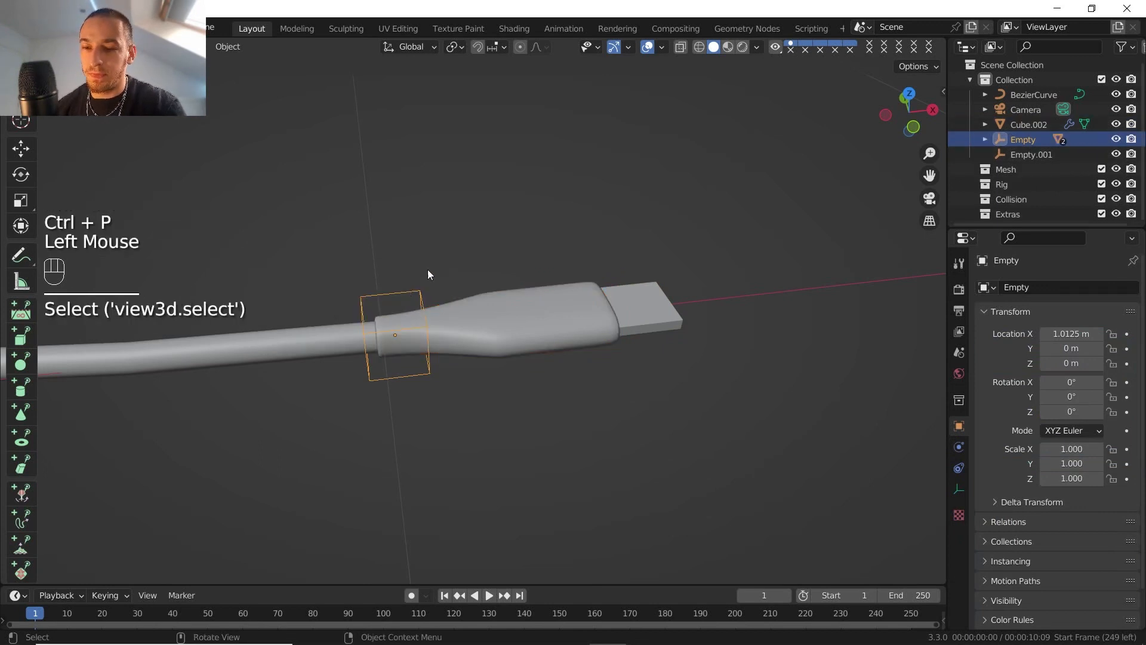
key("g")
right_click(448, 274)
- Parent the duplicated connector body at the other cable end to the second cube empty using the Object option
scroll(439, 306, "down", 2)
middle_click_drag(440, 307, 796, 298, "shift")
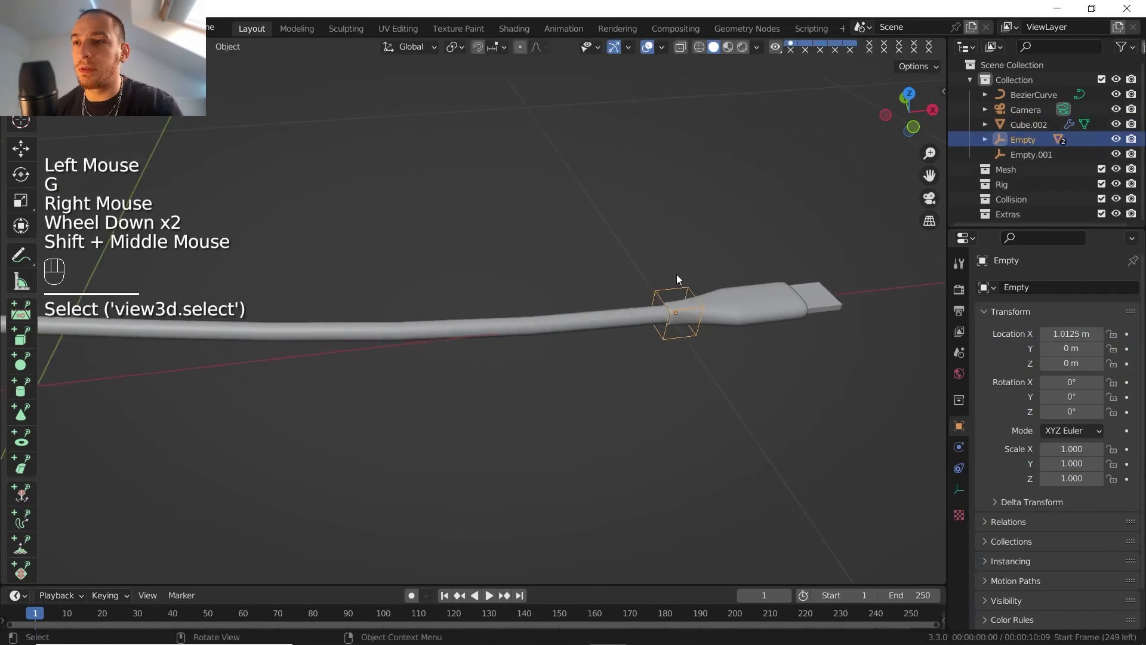
middle_click_drag(628, 305, 721, 345, "shift")
scroll(482, 334, "down", 1)
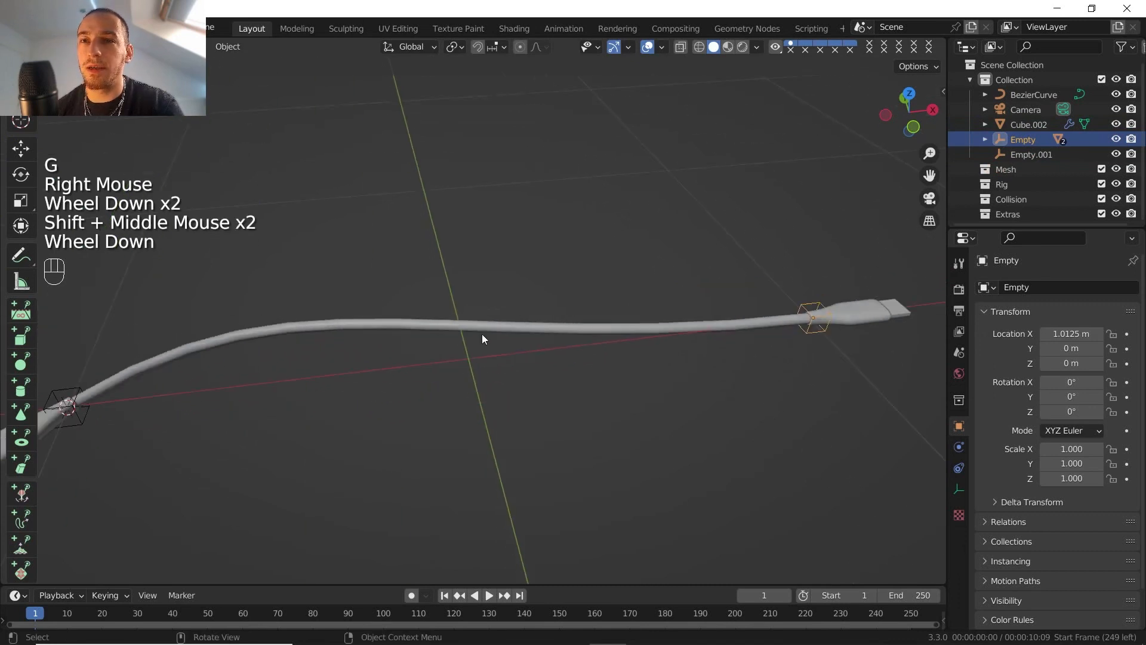
middle_click_drag(481, 335, 737, 278, "shift")
left_click(453, 347)
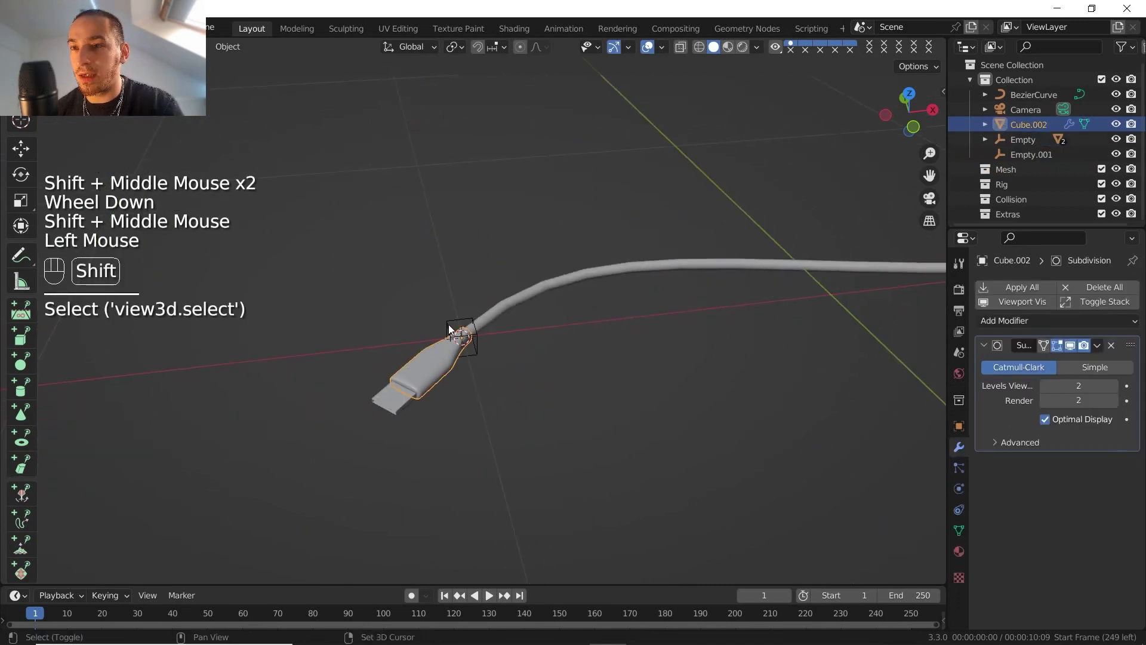
left_click(448, 324, "shift")
key("ctrl+p")
left_click(449, 324)
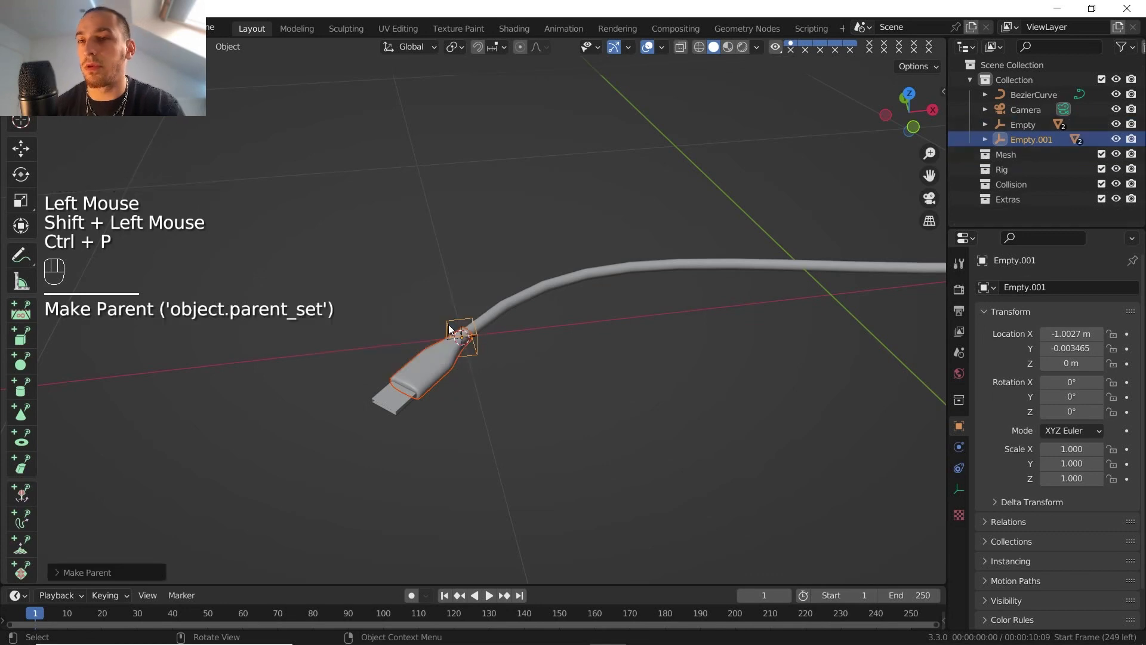
- Test-move the original connector's empty to check what follows it, cancelling the move
middle_click_drag(449, 324, 396, 340, "shift")
scroll(503, 328, "down", 2)
scroll(567, 313, "up", 4)
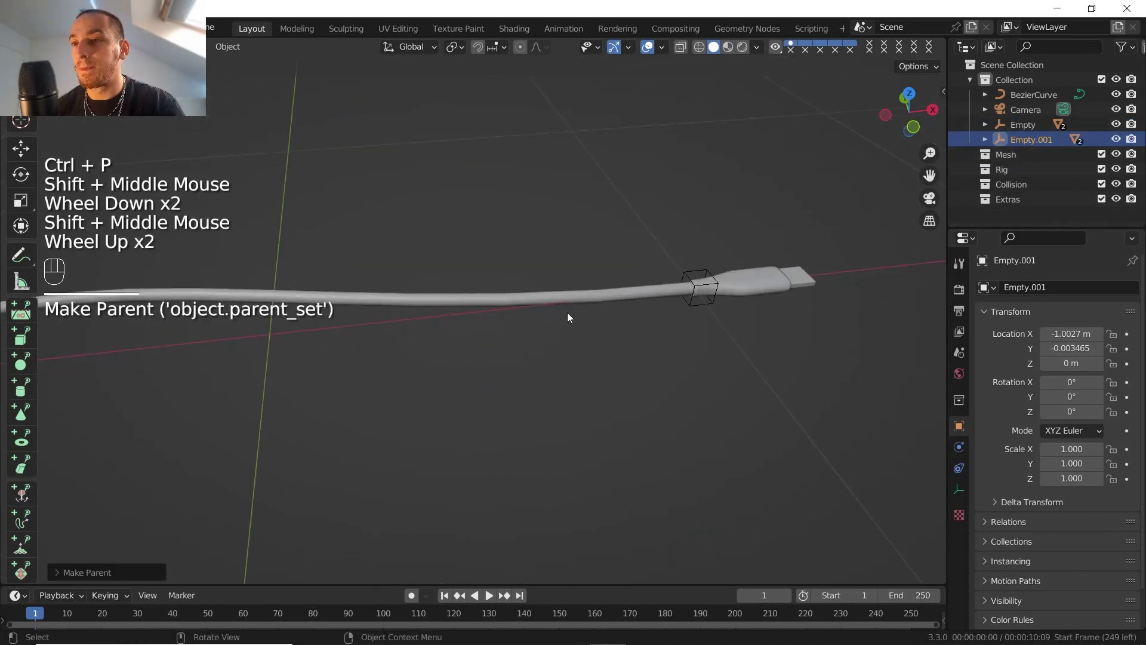
middle_click_drag(567, 313, 424, 341, "shift")
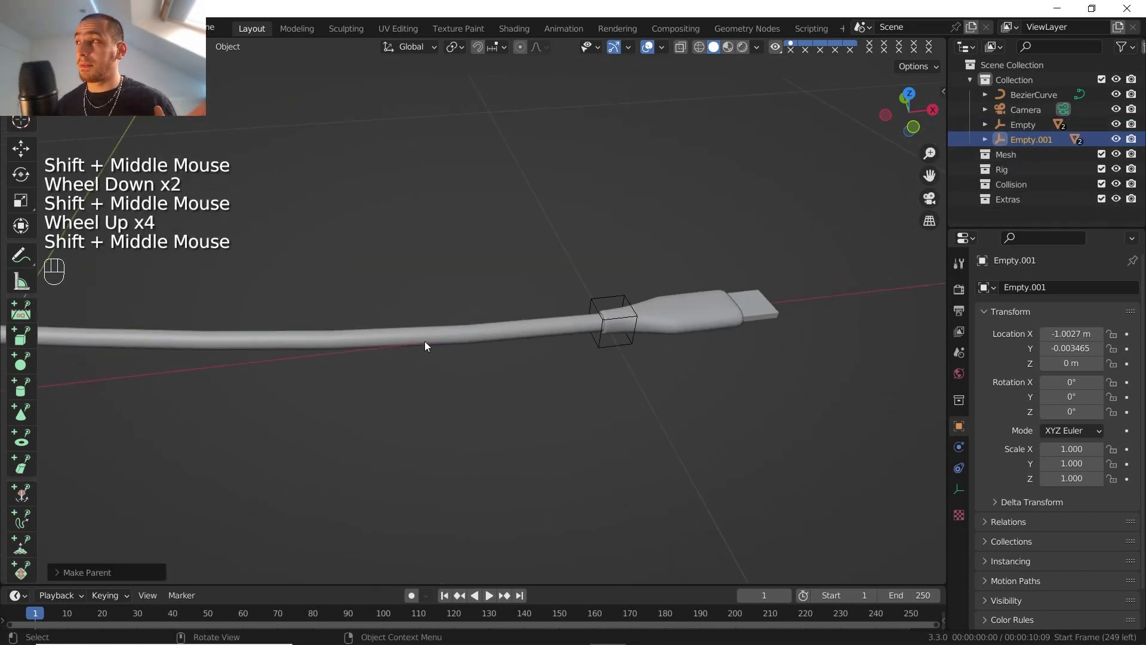
middle_click_drag(492, 330, 403, 353, "shift")
left_click(464, 330)
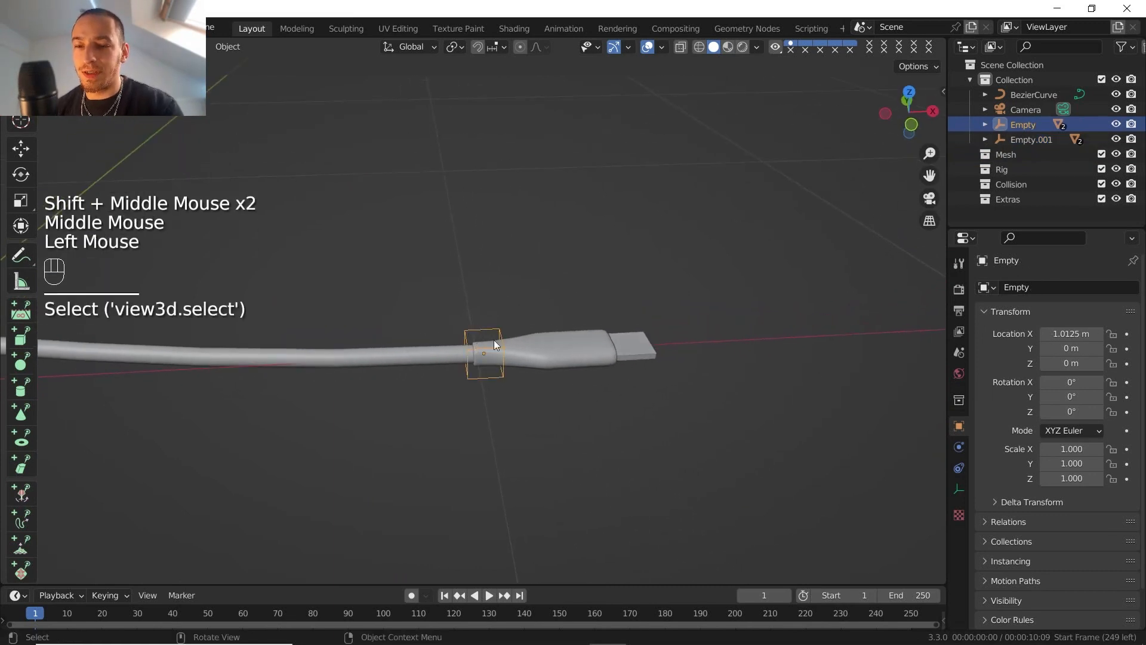
key("g")
right_click(654, 300)
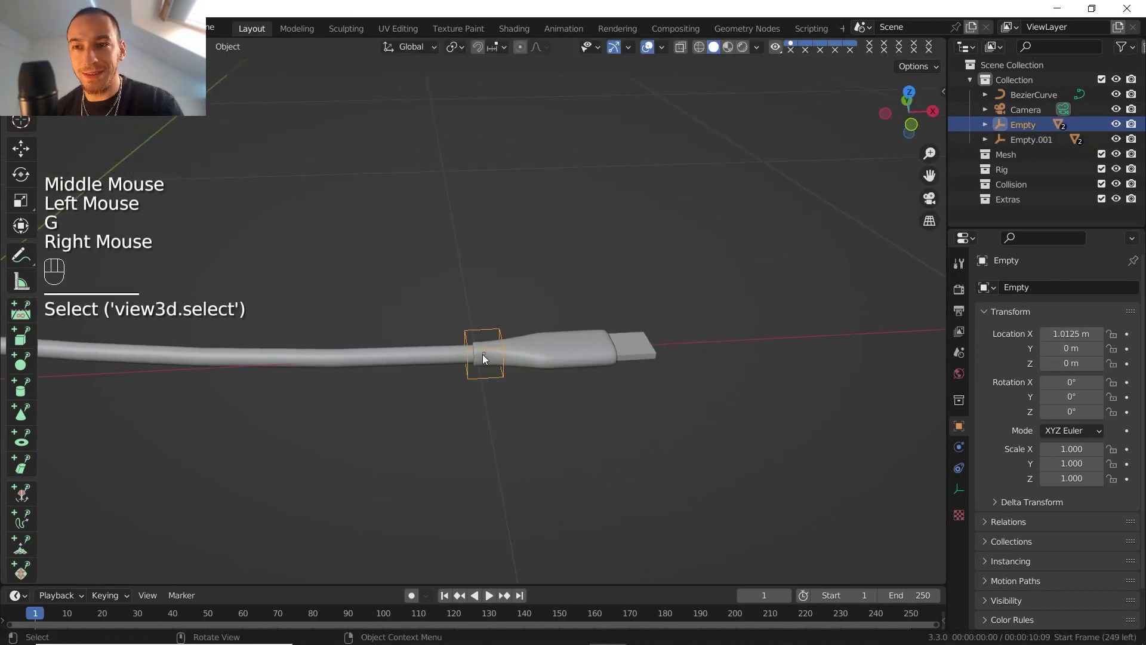
- Hook the Bezier curve's end control point at the original connector to that connector's empty with Hook to Selected Object
left_click(467, 359)
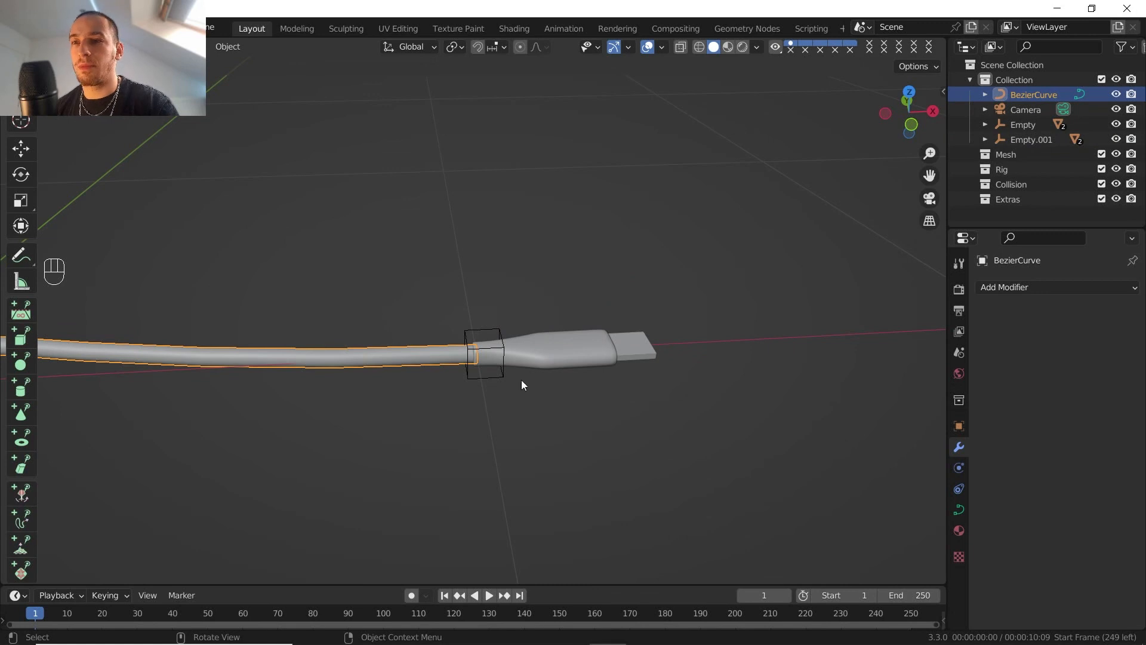
left_click(996, 286)
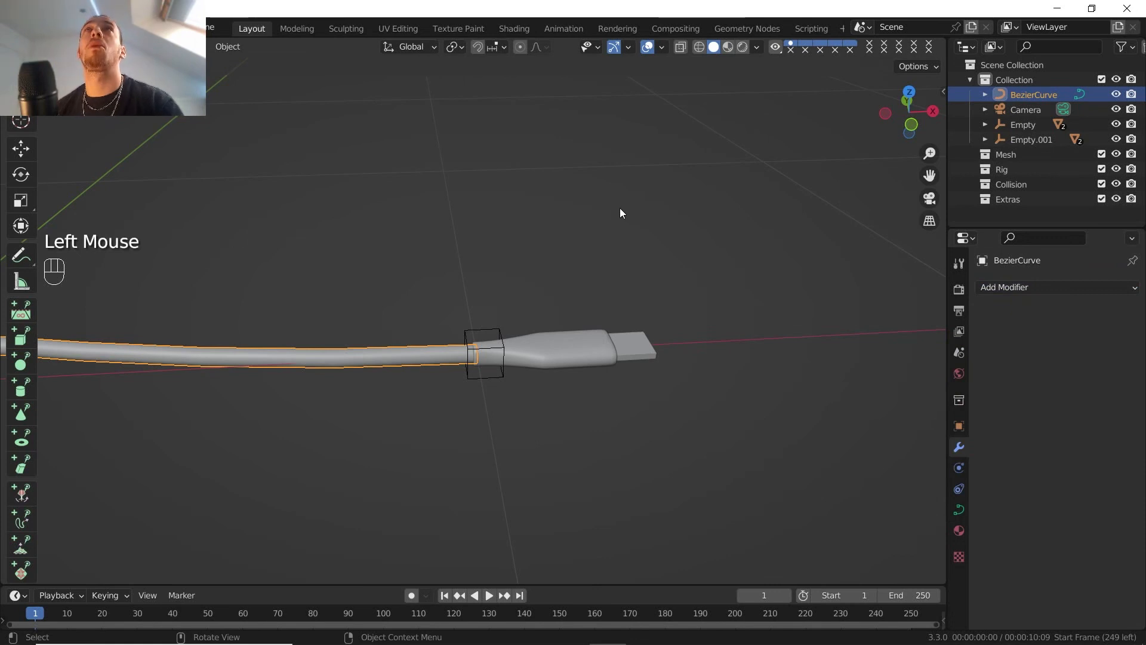
left_click(485, 332)
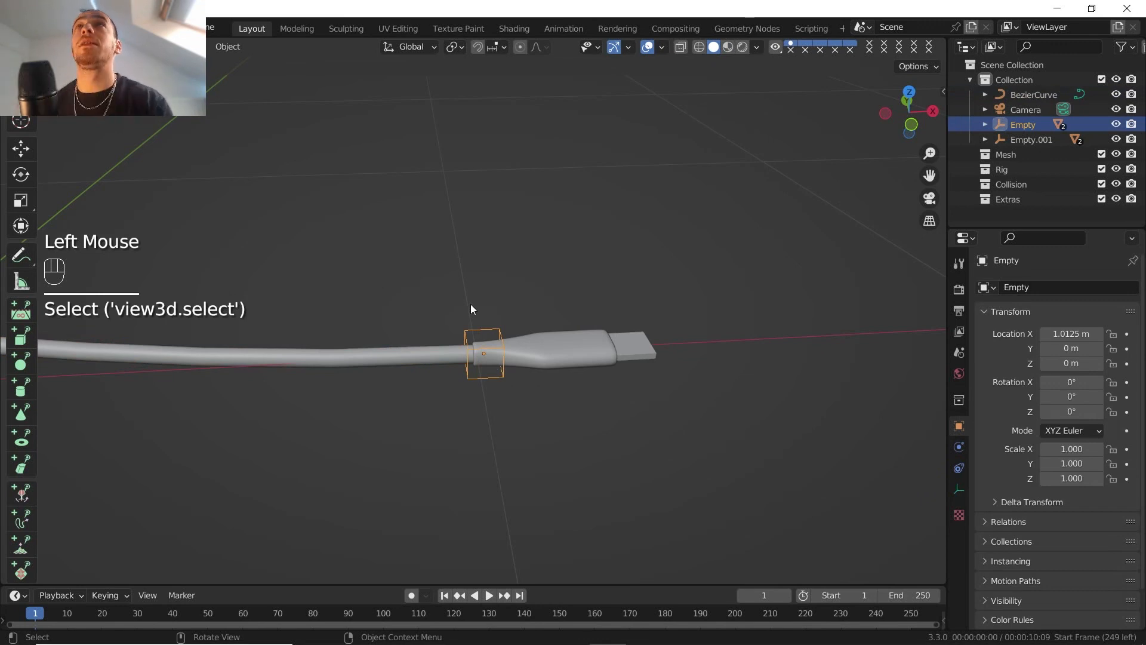
key("shift")
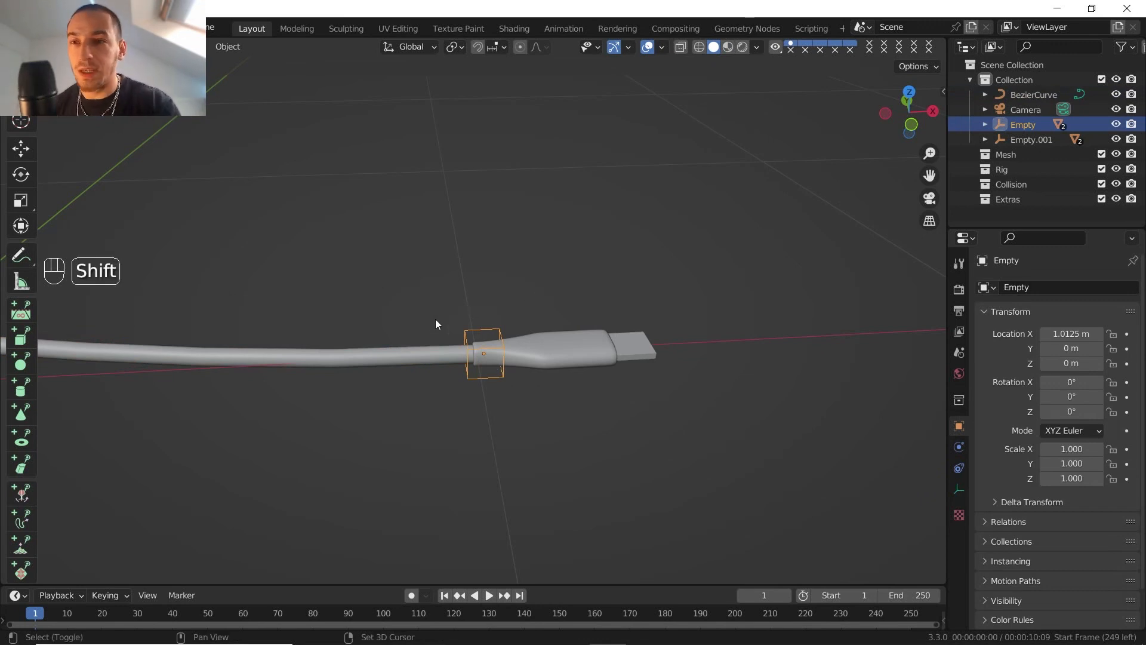
left_click(426, 355, "shift")
key("Tab")
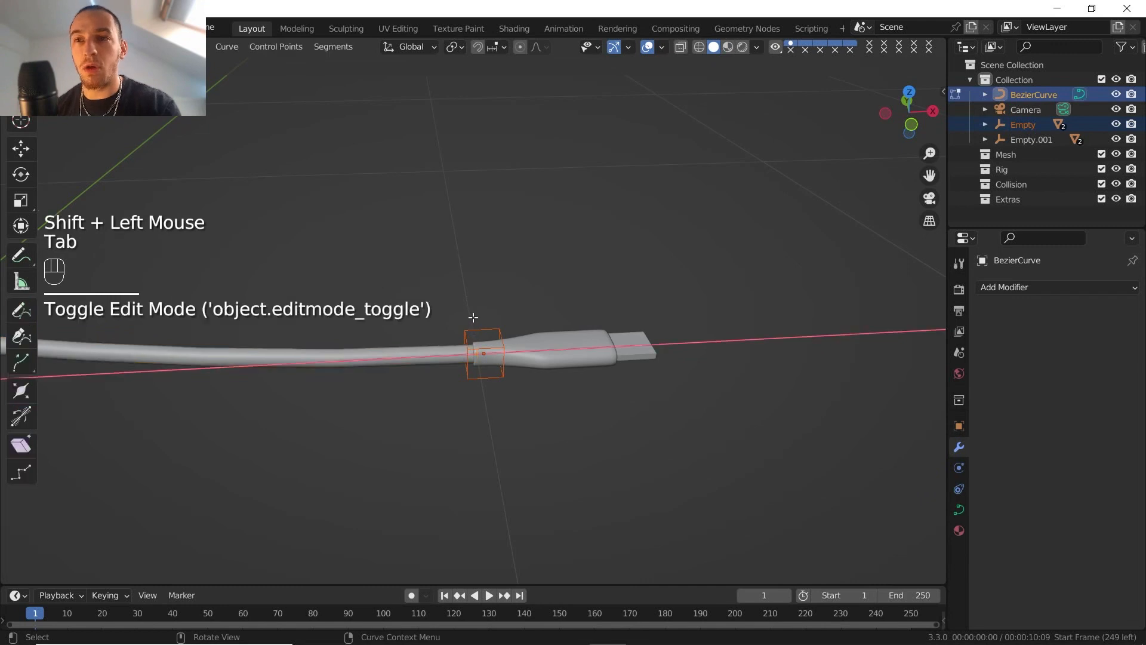
left_click(481, 360)
scroll(537, 387, "down", 3)
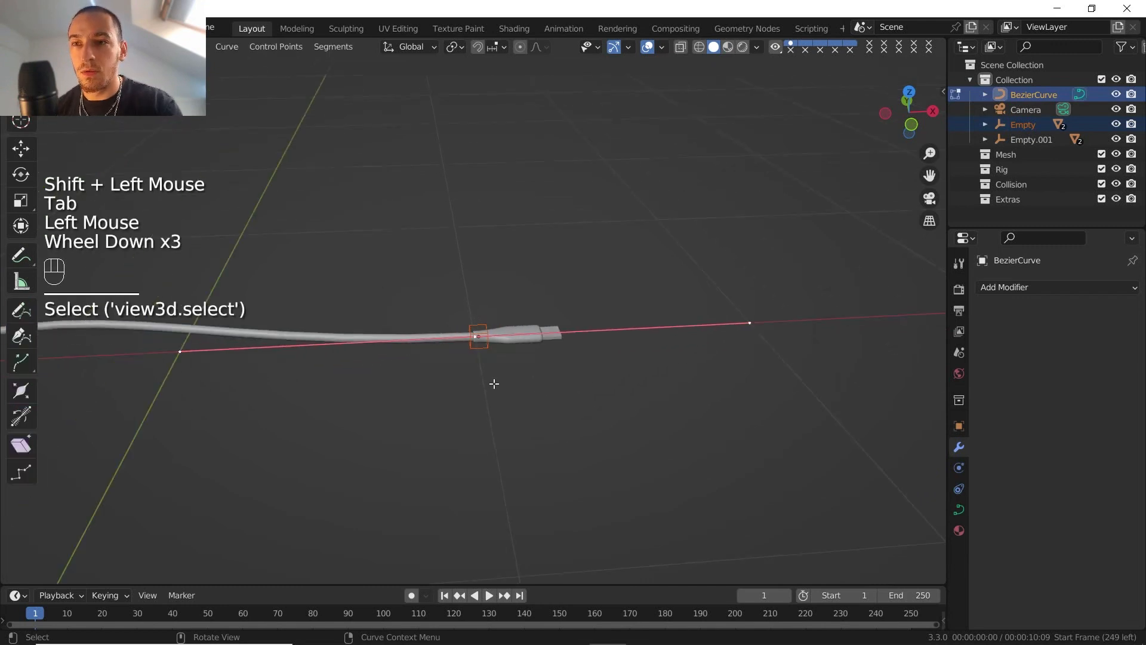
middle_click_drag(493, 384, 562, 410, "shift")
scroll(562, 411, "down", 2)
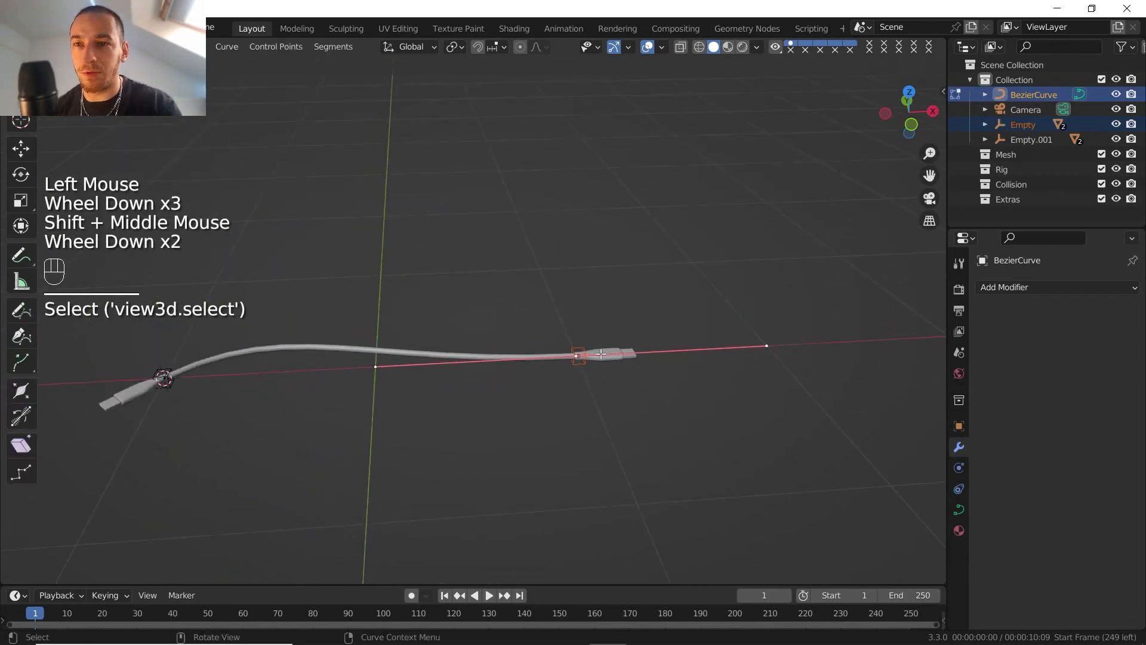
scroll(601, 354, "up", 2)
middle_click_drag(624, 353, 413, 300, "shift")
scroll(619, 361, "up", 3)
middle_click_drag(619, 360, 530, 313, "shift")
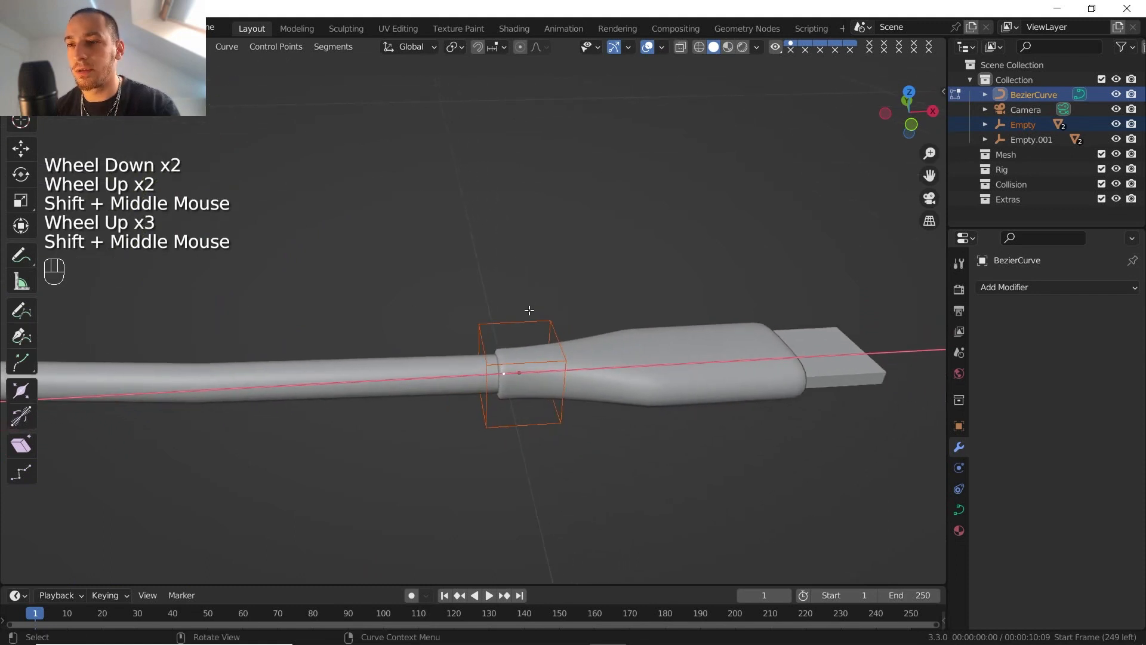
scroll(530, 310, "up", 1)
scroll(532, 309, "down", 1)
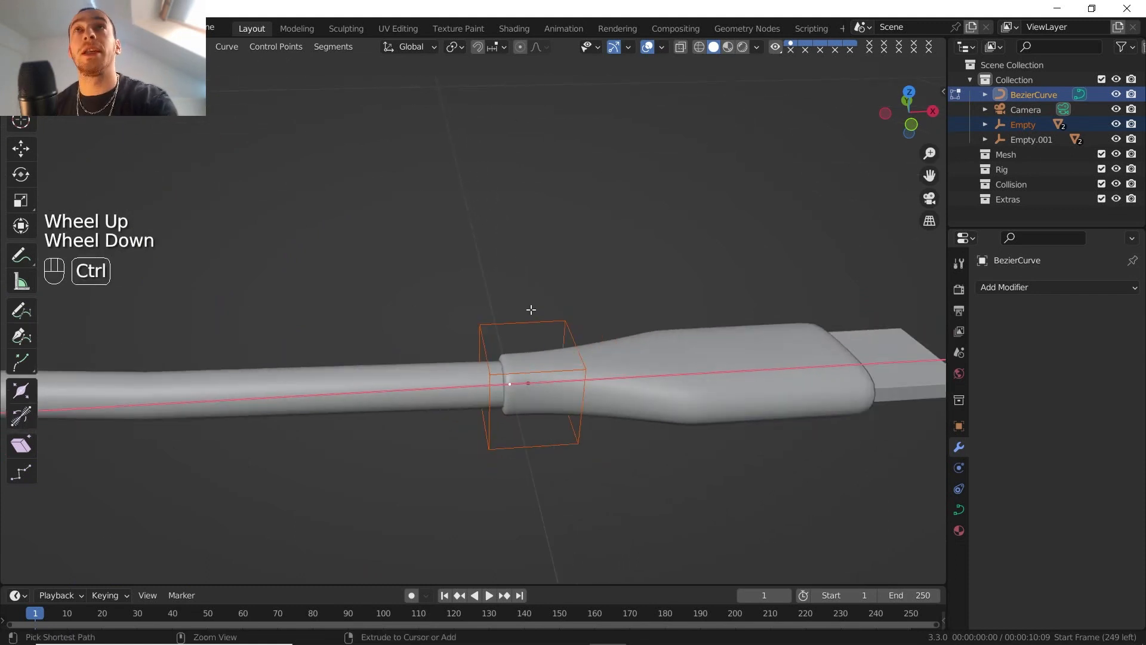
key("ctrl+h")
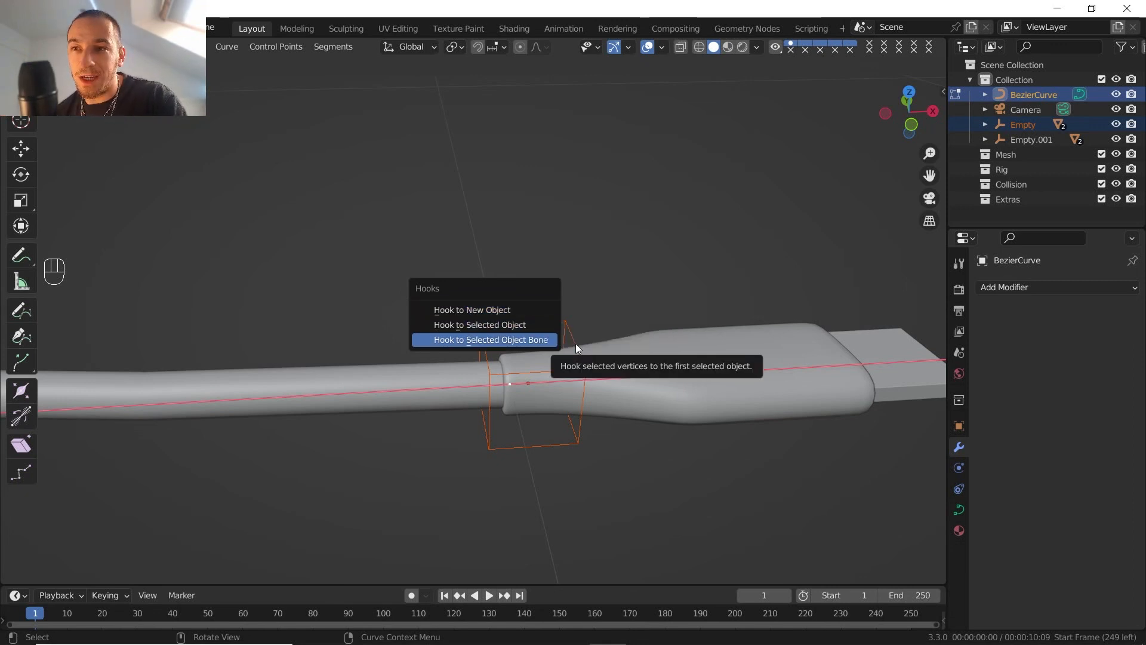
left_click(503, 325)
key("Tab")
- Test-move the hooked empty to check that the cable end follows, cancelling the move
scroll(567, 343, "down", 3)
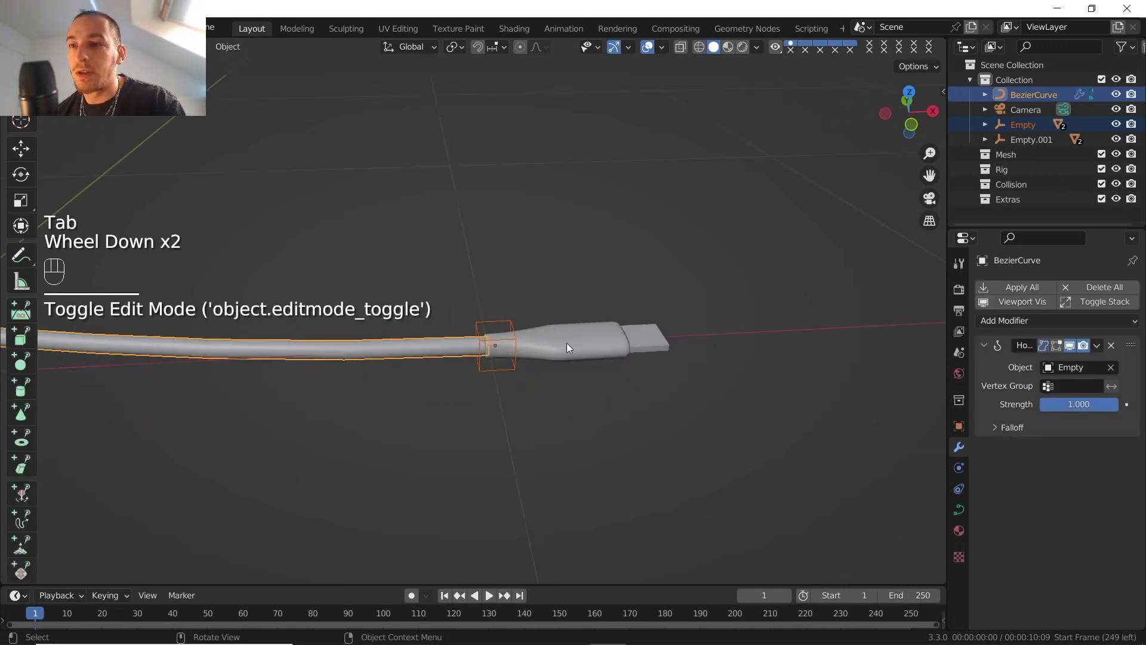
middle_click_drag(568, 343, 601, 371, "shift")
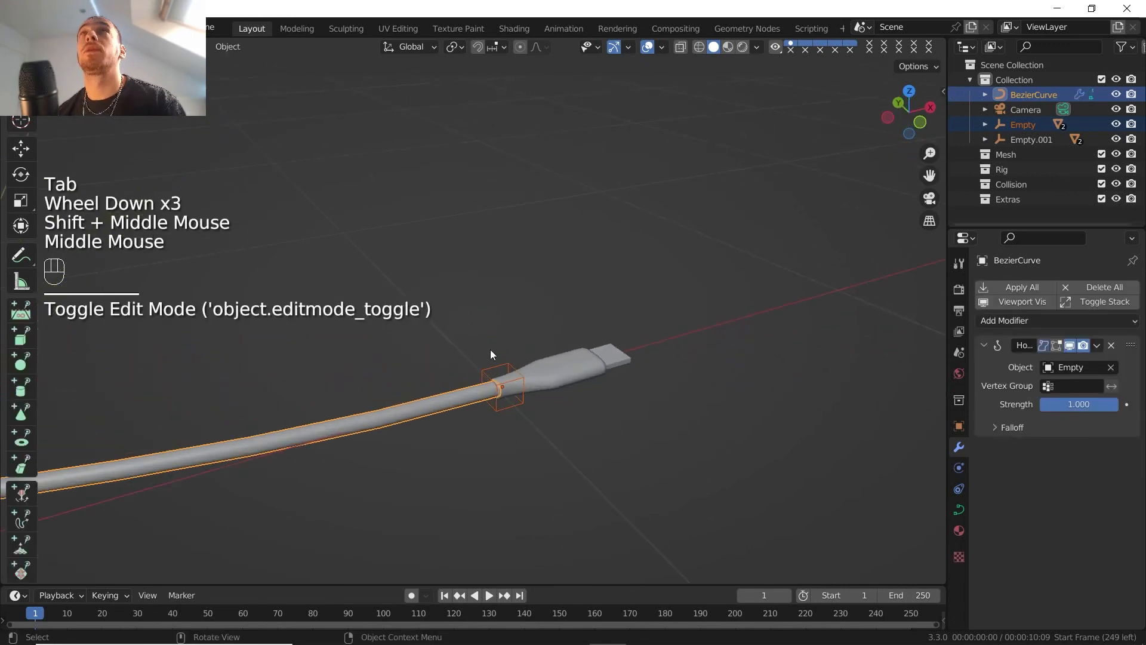
scroll(492, 358, "up", 1)
left_click(505, 392)
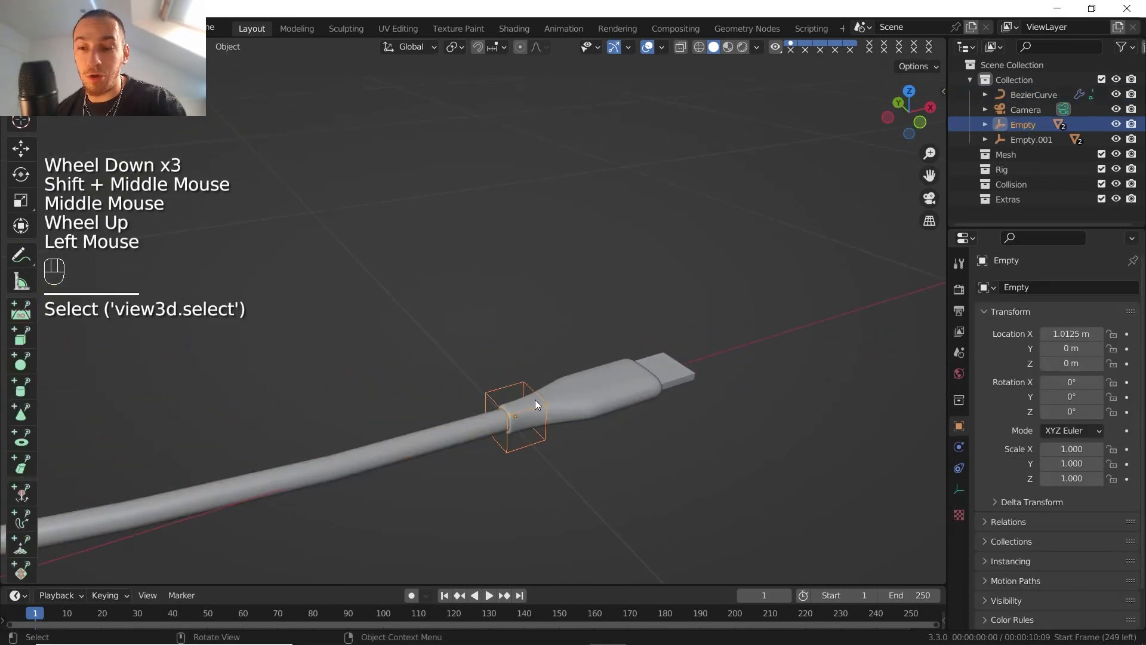
scroll(546, 388, "down", 3)
key("g")
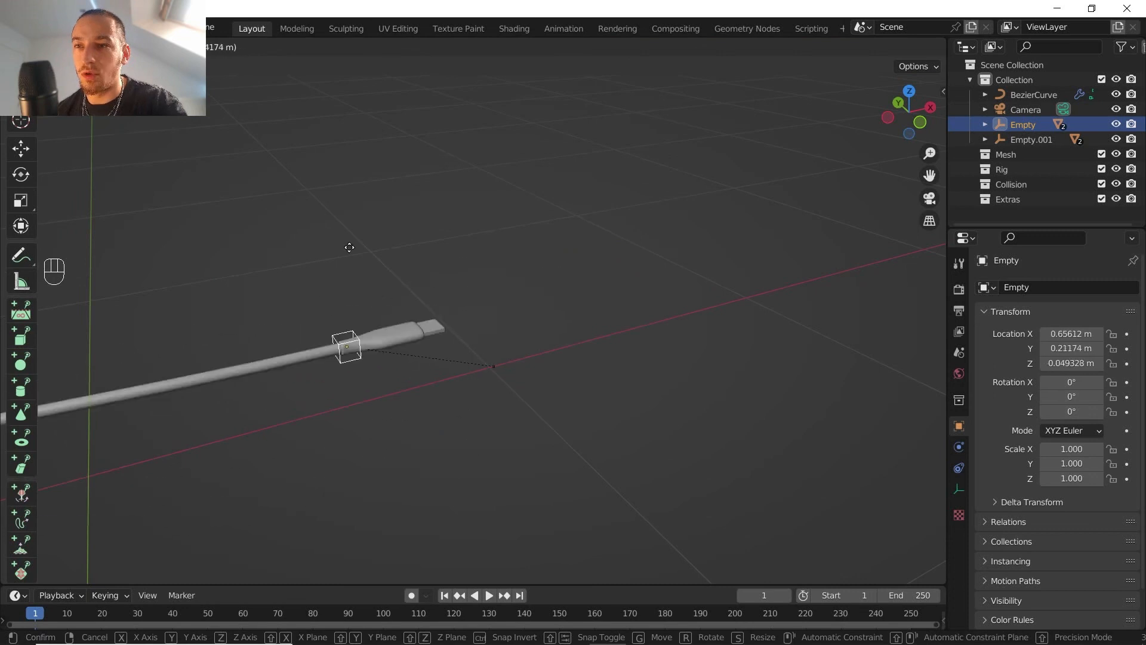
right_click(417, 299)
- Test-rotate the hooked empty about the Z axis to check how the cable bends, cancelling the rotation
scroll(446, 302, "down", 2)
middle_click_drag(446, 303, 627, 329)
scroll(436, 320, "up", 3)
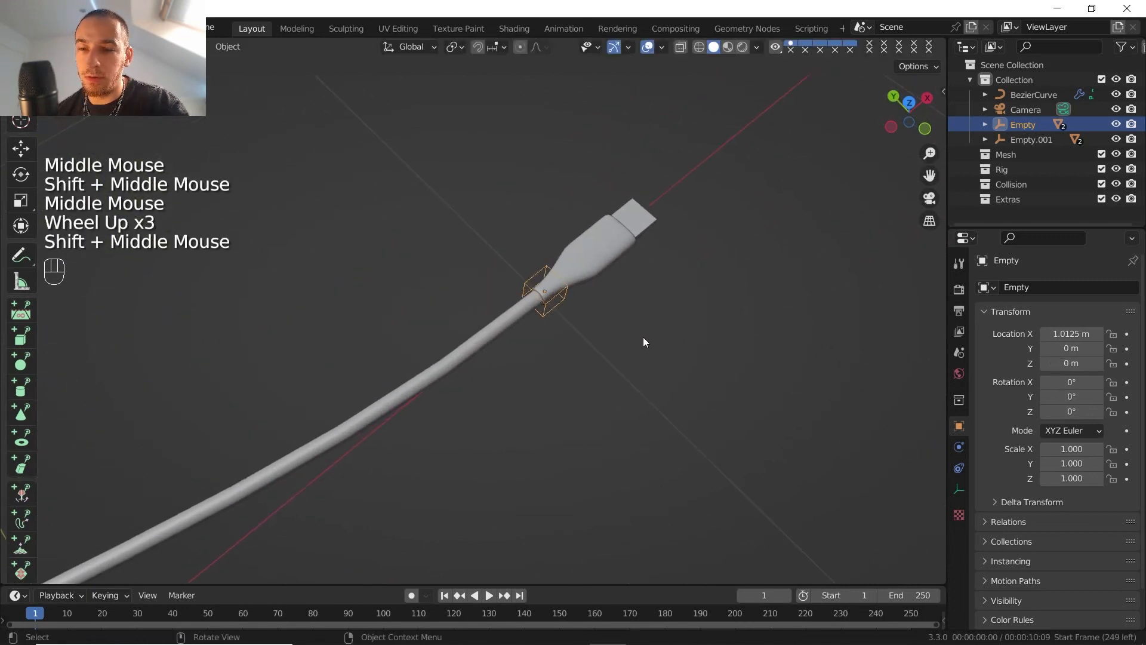
key("r")
key("z")
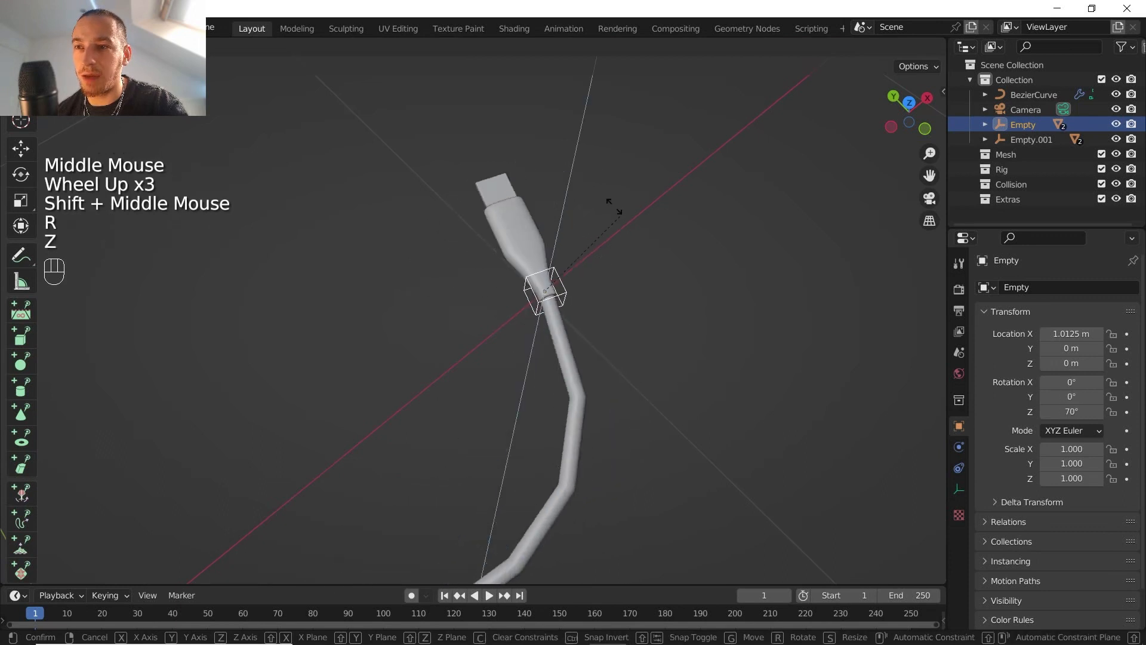
right_click(627, 268)
scroll(581, 375, "down", 3)
middle_click_drag(581, 375, 506, 332, "shift")
scroll(677, 280, "down", 1)
scroll(516, 329, "up", 2)
scroll(521, 346, "up", 1)
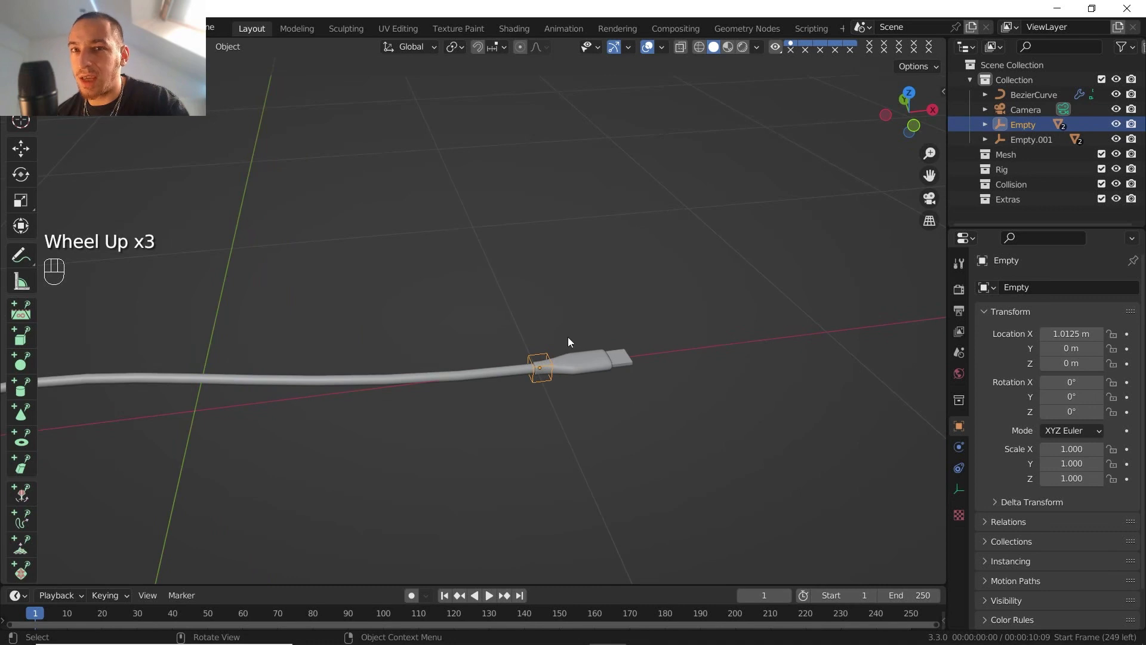
scroll(568, 337, "up", 3)
scroll(621, 393, "down", 2)
middle_click_drag(622, 392, 623, 376, "shift")
middle_click_drag(623, 377, 603, 384)
scroll(601, 385, "down", 1)
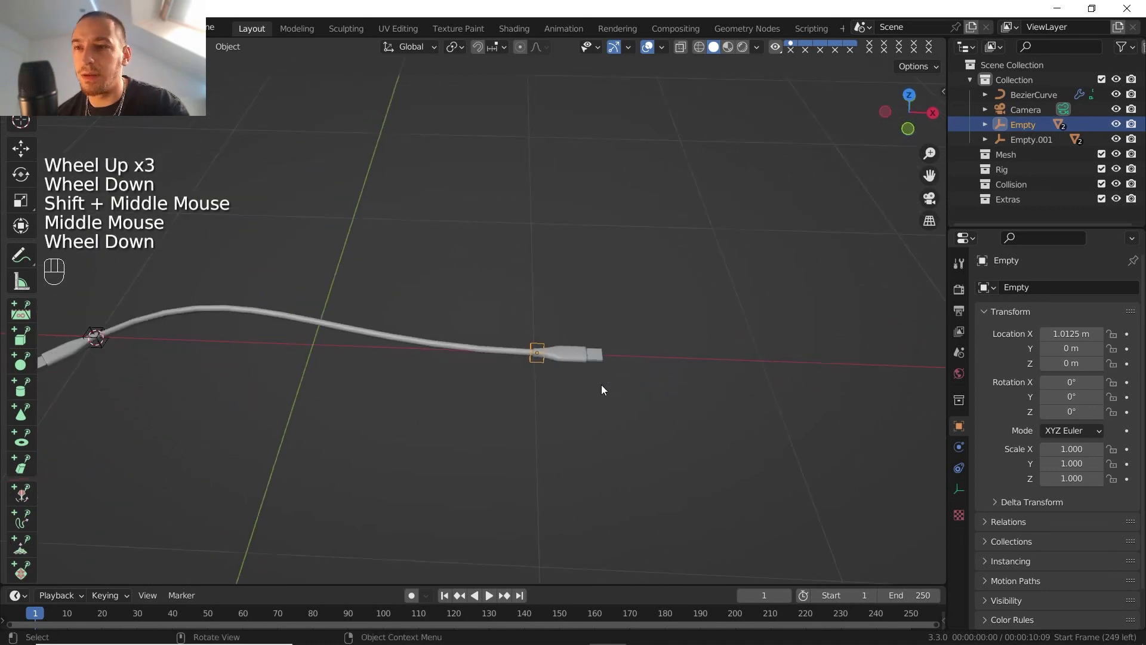
- Test-scale the original connector's hooked empty to check how the connector and cable respond, cancelling the scaling
key("s")
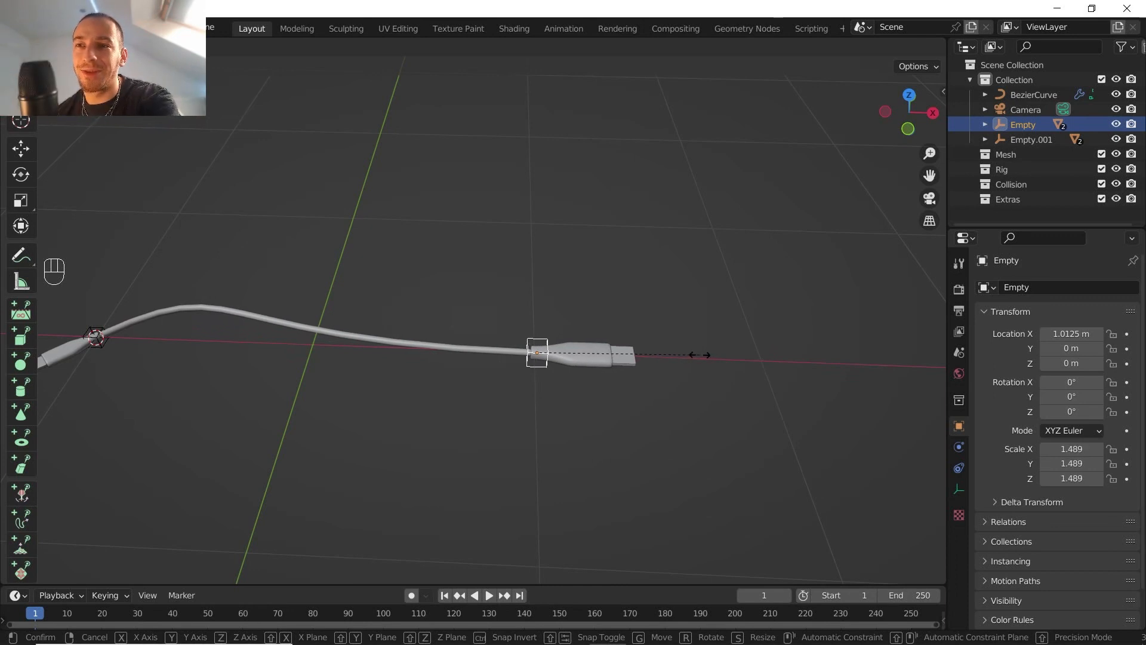
right_click(531, 343)
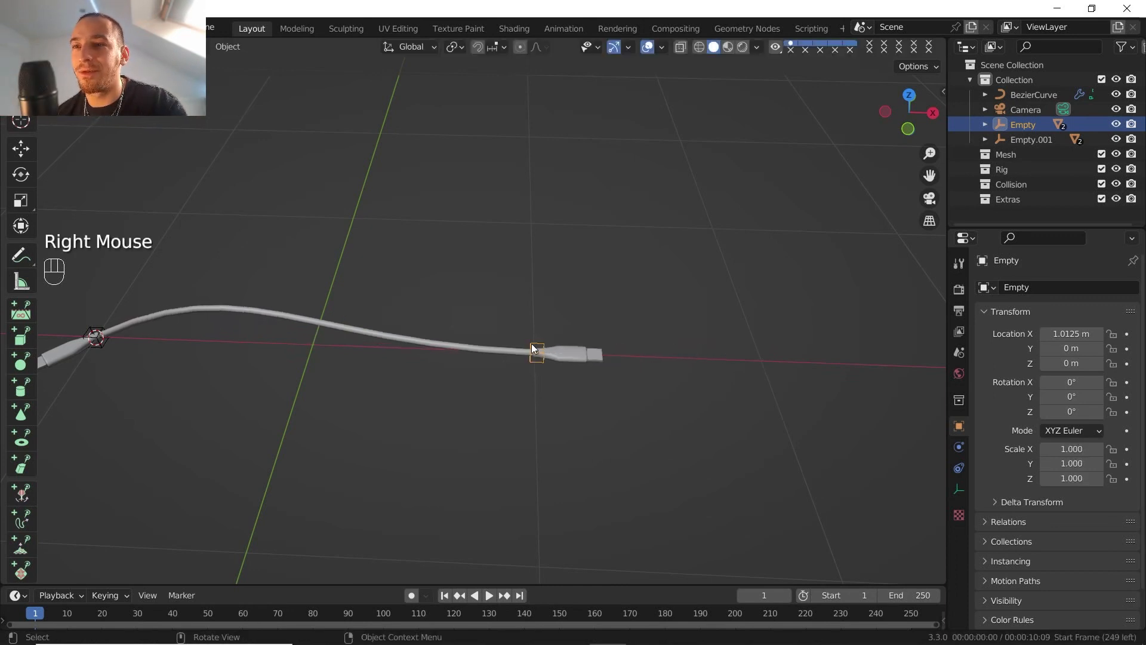
scroll(557, 357, "up", 3)
middle_click_drag(557, 357, 528, 295, "shift")
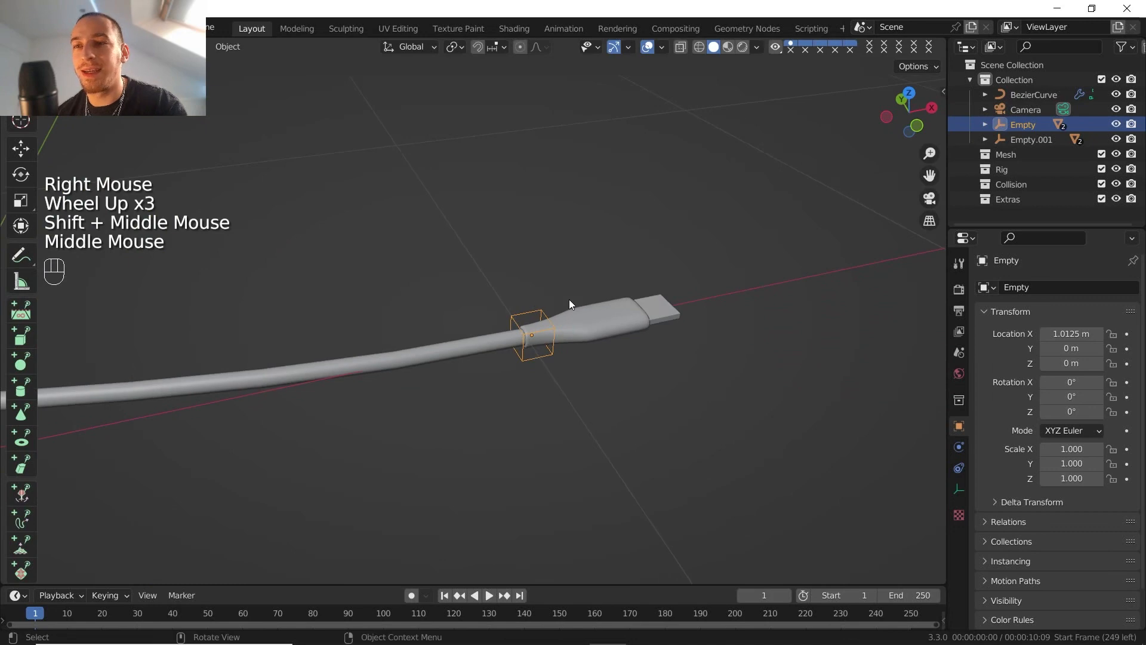
scroll(557, 332, "down", 2)
middle_click_drag(557, 332, 625, 378, "shift")
scroll(571, 372, "down", 2)
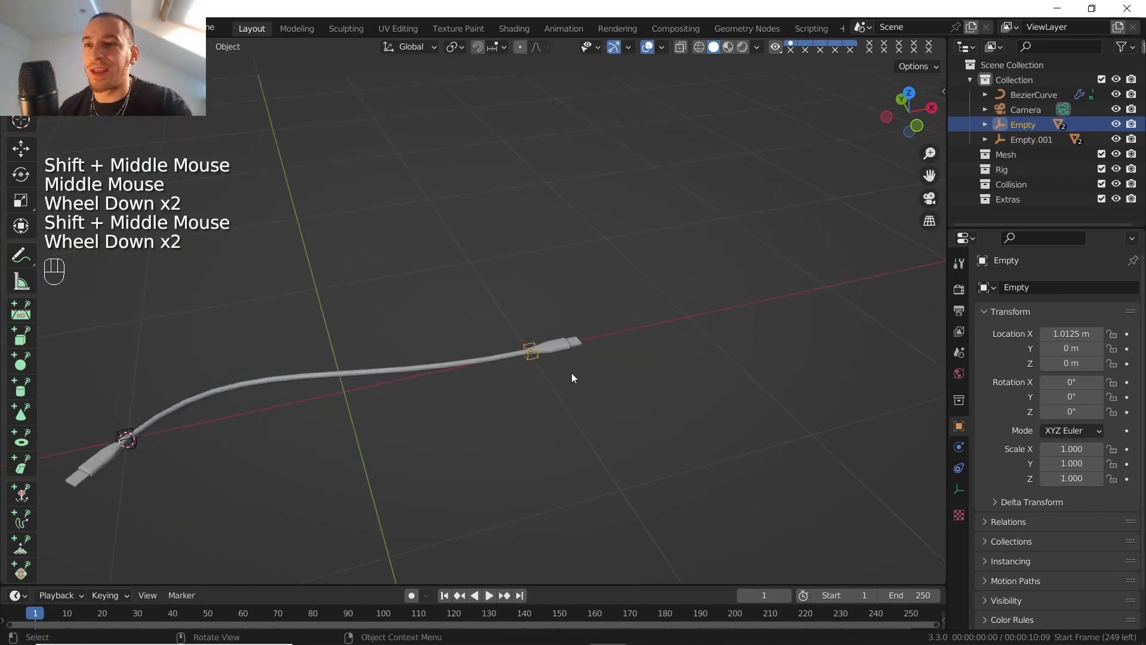
scroll(543, 345, "up", 1, "shift")
middle_click_drag(543, 345, 579, 355, "shift")
scroll(639, 353, "up", 1)
middle_click_drag(579, 354, 618, 355, "shift")
left_click(618, 355)
key("Tab")
left_click(478, 381)
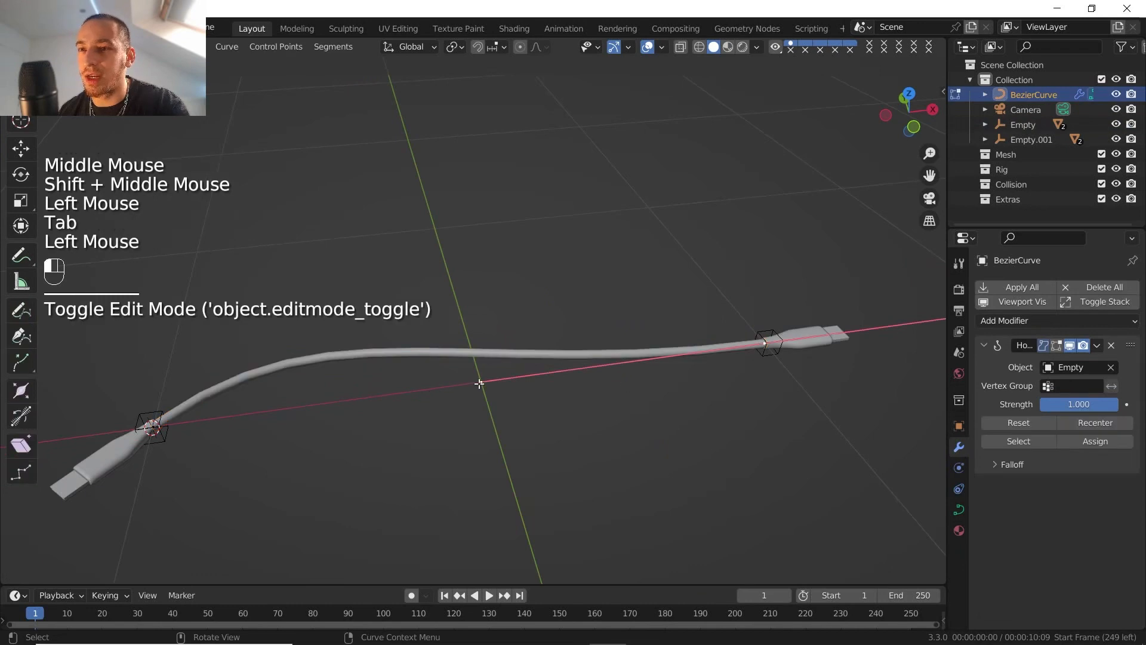
key("Tab")
- Hook the Bezier curve's end control point at the duplicated connector to that connector's empty, Empty.001, with Hook to Selected Object
middle_click_drag(435, 392, 407, 366, "shift")
scroll(360, 370, "up", 3)
left_click(362, 392)
left_click(400, 389, "shift")
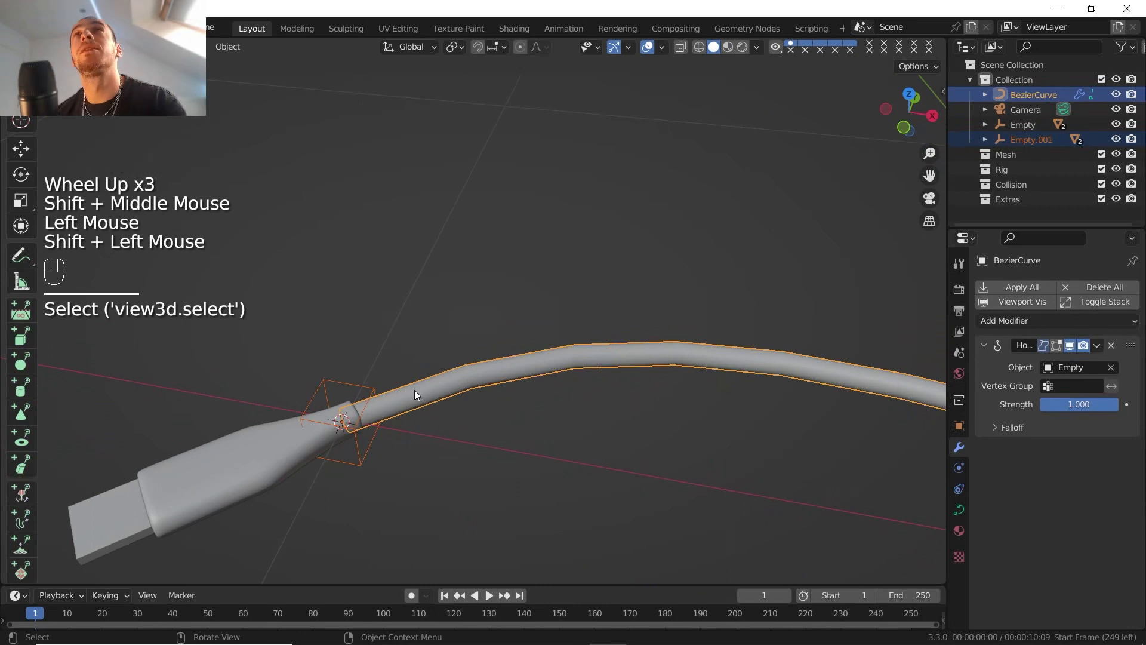
key("Tab")
left_click(349, 422)
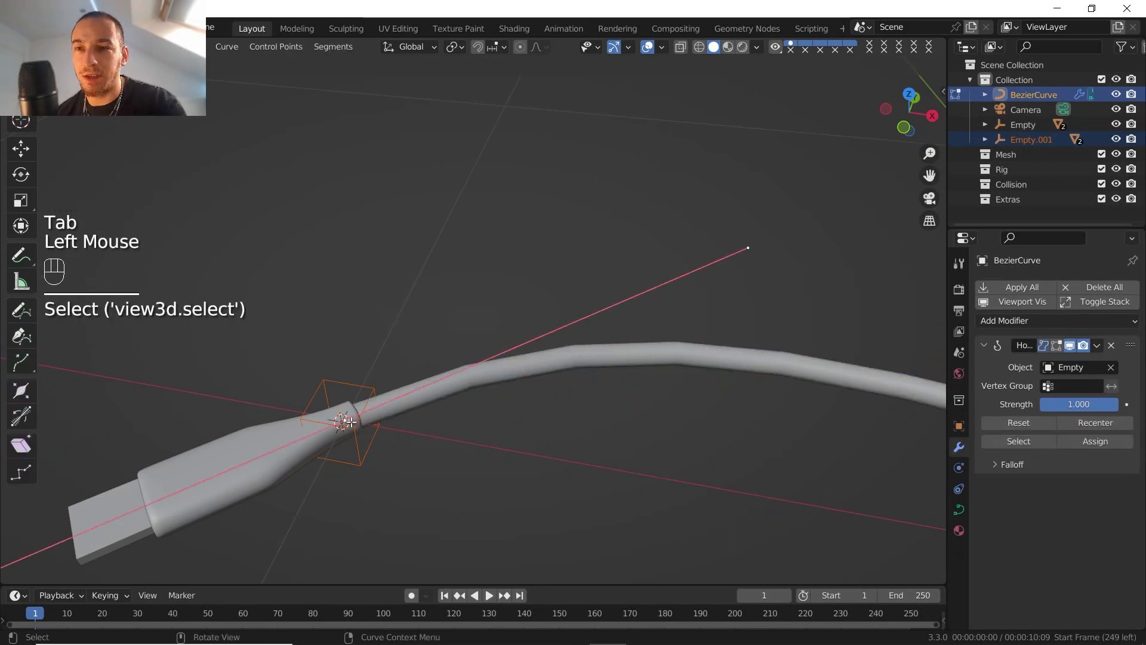
scroll(376, 409, "down", 2)
middle_click_drag(401, 402, 409, 398, "shift")
middle_click_drag(409, 399, 412, 406)
scroll(412, 406, "up", 2)
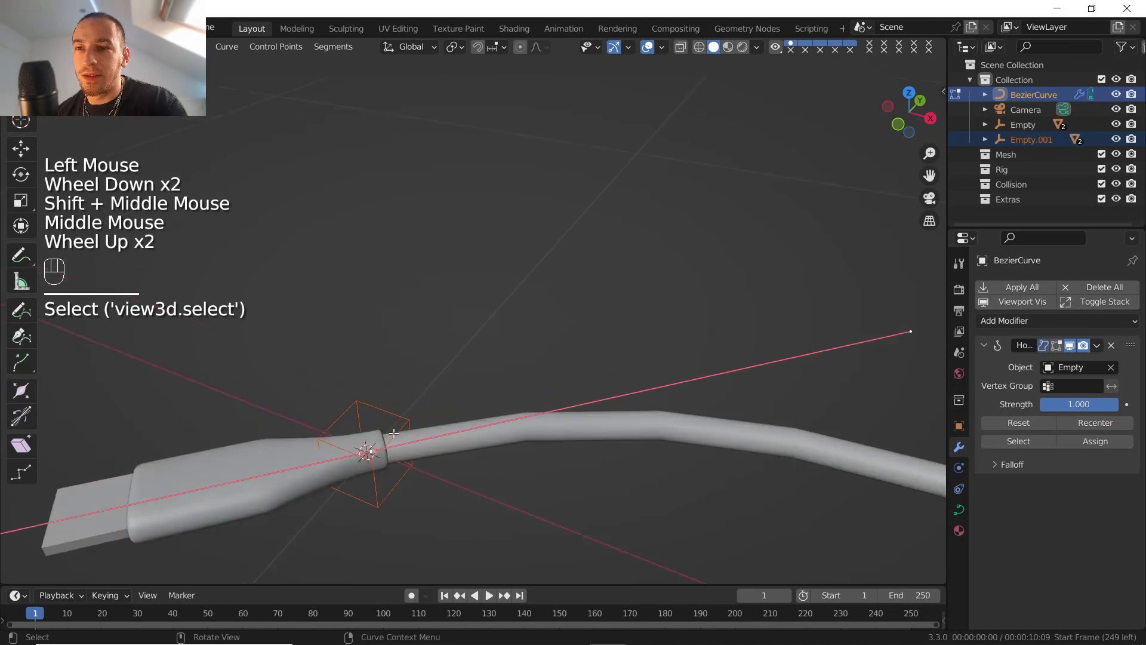
key("ctrl+h")
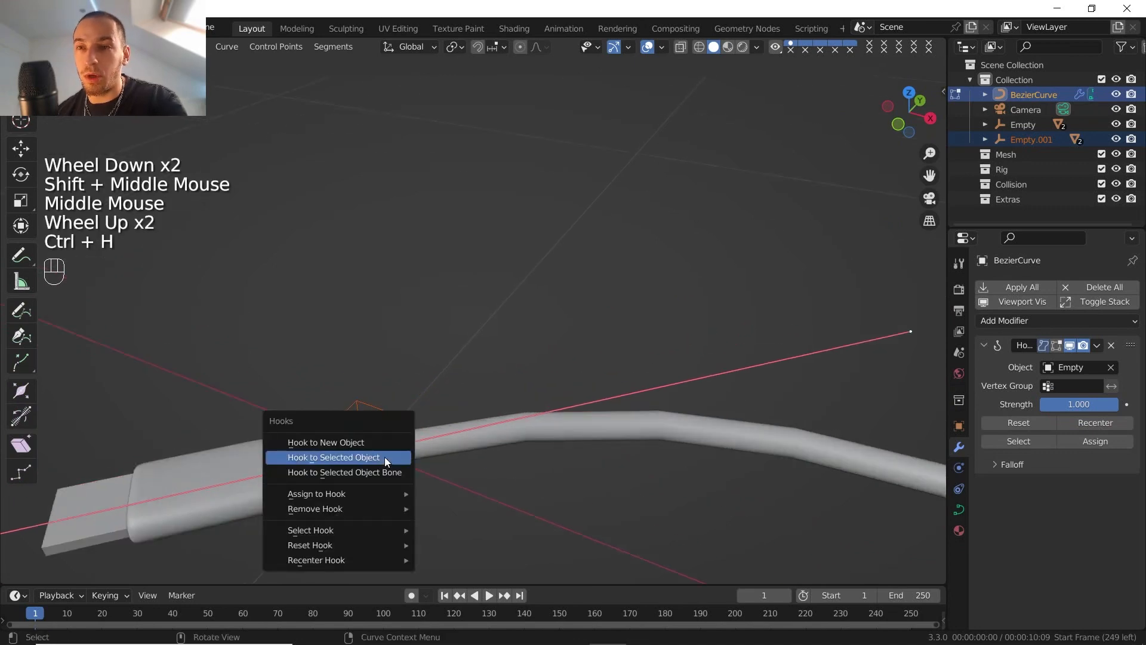
left_click(368, 458)
key("Tab")
- Test-move Empty.001 to check that its connector and cable end follow, cancelling the move
scroll(447, 416, "down", 3)
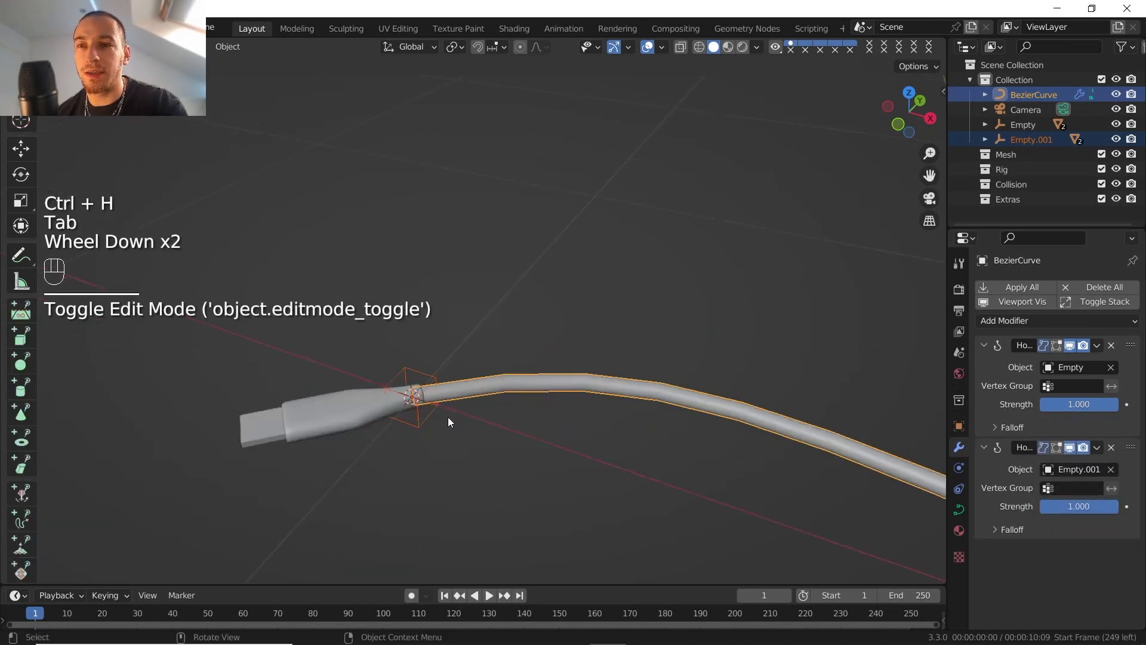
left_click(450, 363)
key("g")
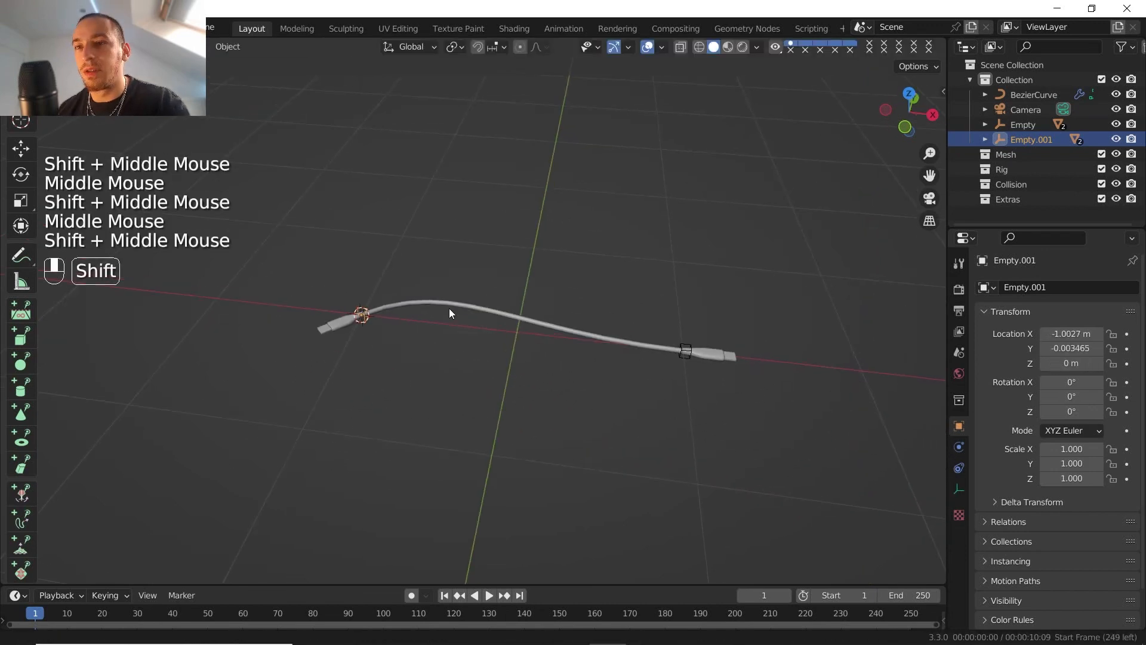
scroll(432, 256, "up", 2)
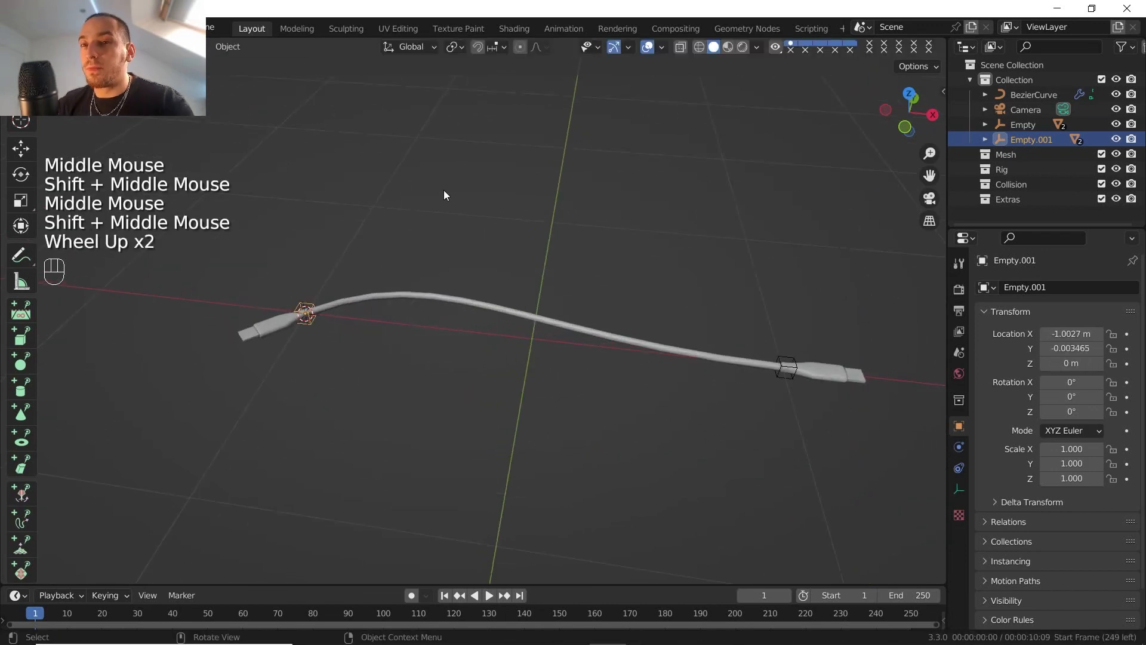
- Test-move both connector empties together to check that the whole cable follows, cancelling the move
left_click(785, 357, "shift")
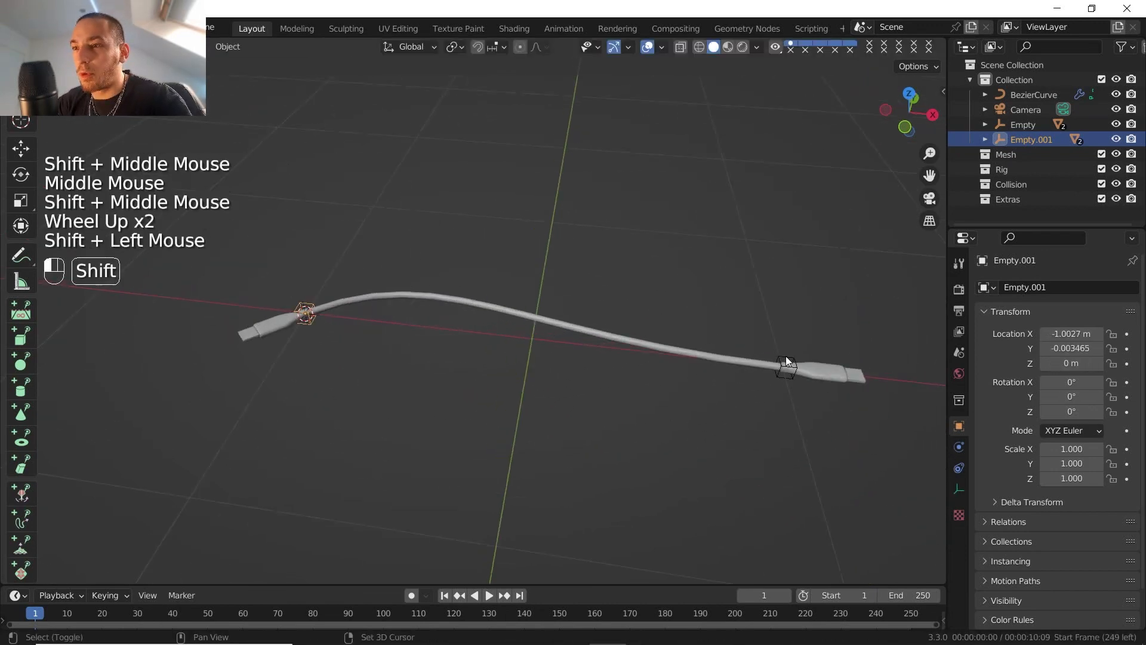
key("g")
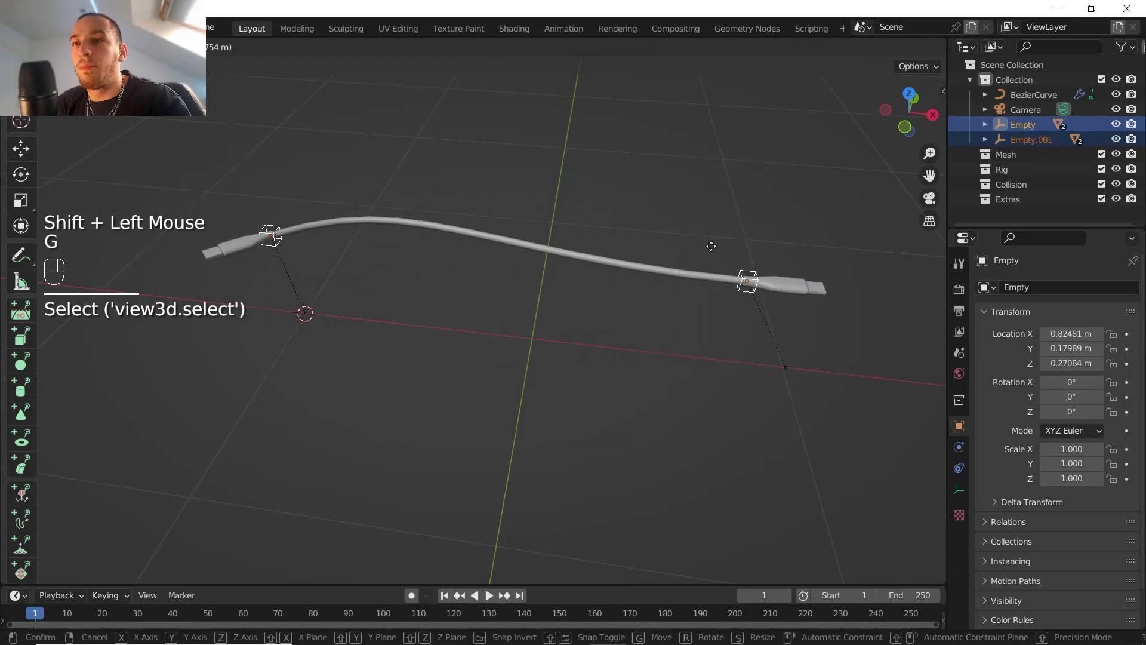
right_click(699, 255)
- Move Empty.001 to about X -1.24, Y 0.44, Z 0.61 m and Empty to about X 0.32, Y -0.46, Z -0.42 m
left_click(306, 312)
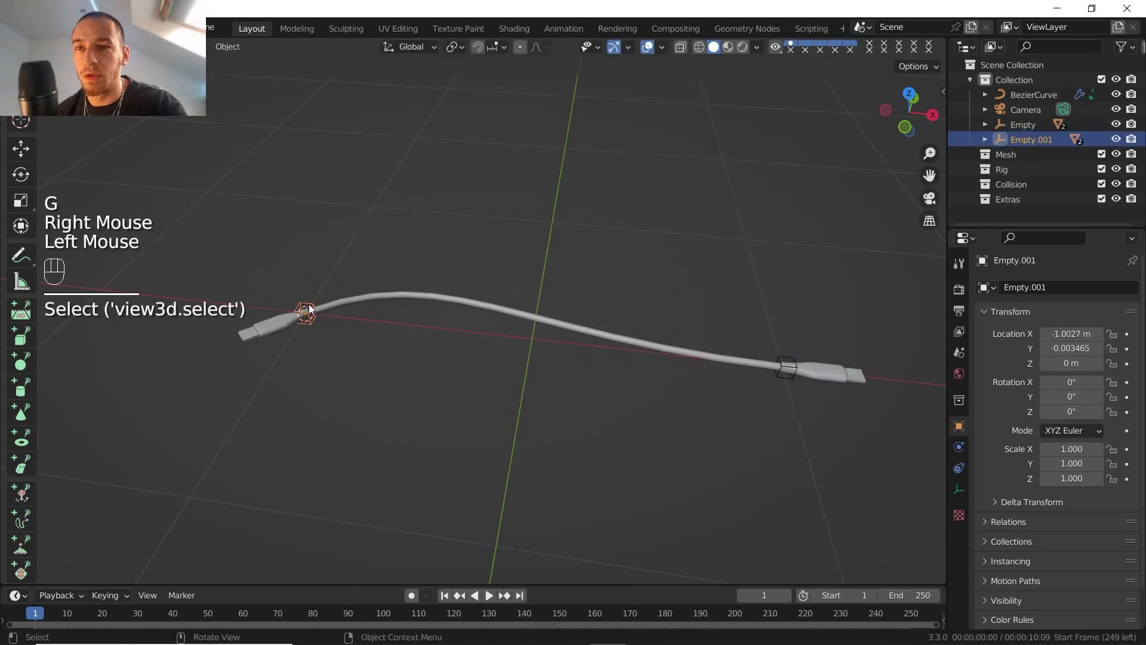
key("g")
left_click(293, 141)
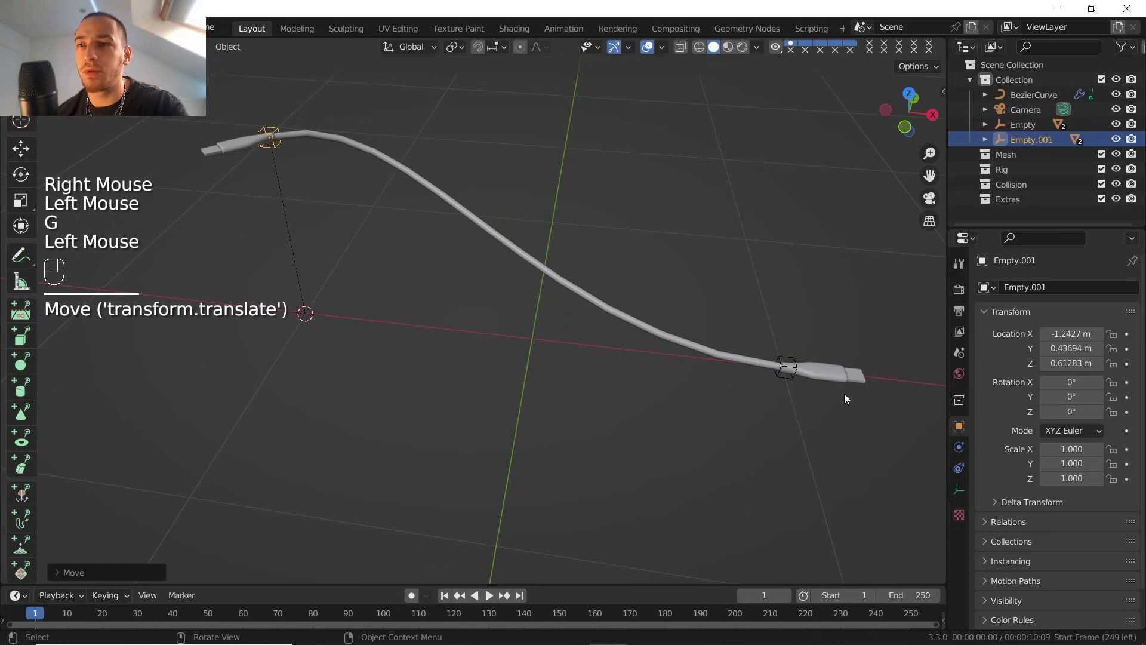
double_click(790, 366)
key("g")
left_click(600, 497)
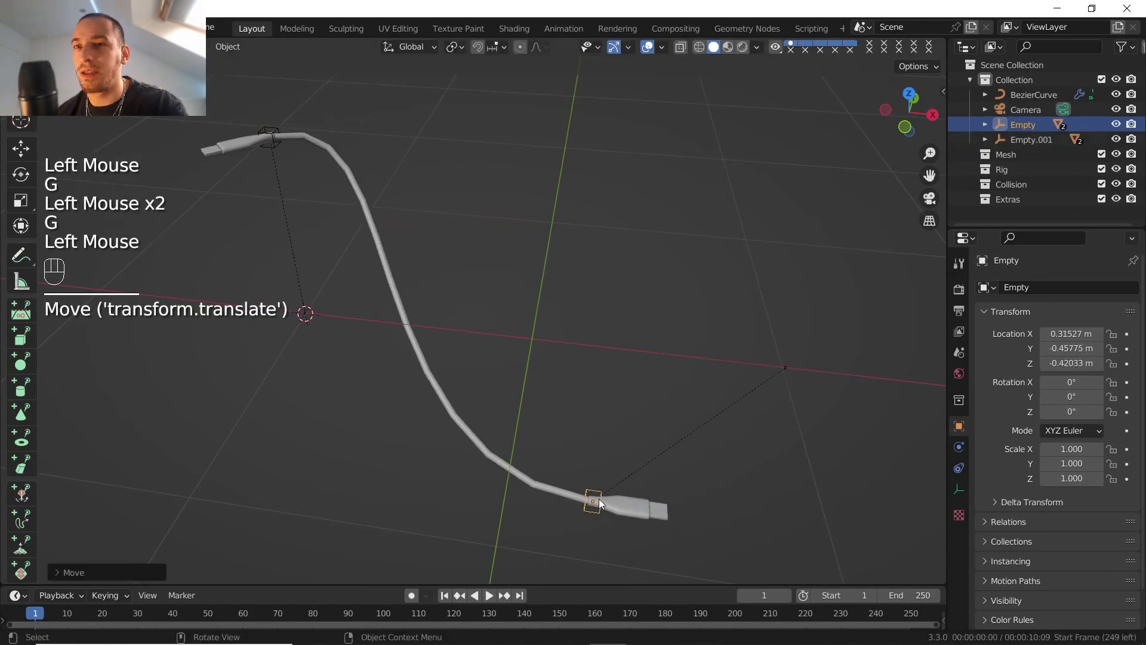
- Enable Auto Keying and insert location keyframes on both connector empties at frame 1
scroll(534, 361, "down", 1)
middle_click_drag(533, 360, 524, 371, "shift")
mouse_move(524, 371)
middle_mouse_down()
mouse_move(517, 381)
mouse_move(533, 358)
middle_mouse_up()
scroll(532, 358, "up", 2)
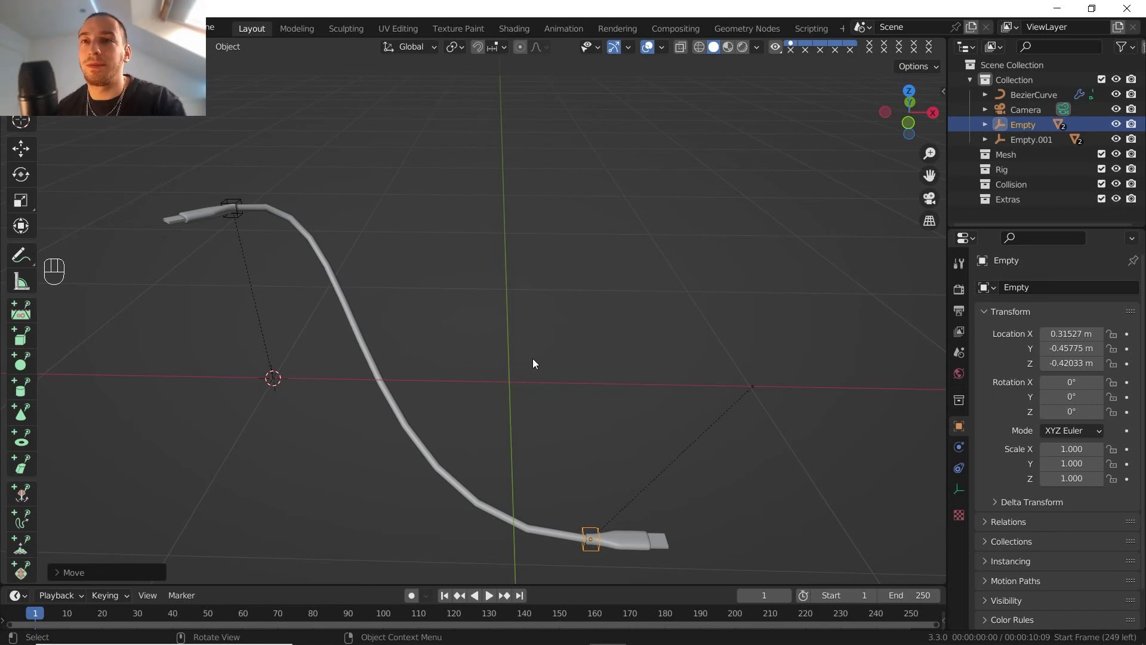
scroll(288, 285, "down", 2)
middle_click_drag(288, 285, 360, 286)
scroll(366, 328, "up", 2)
left_click(411, 595)
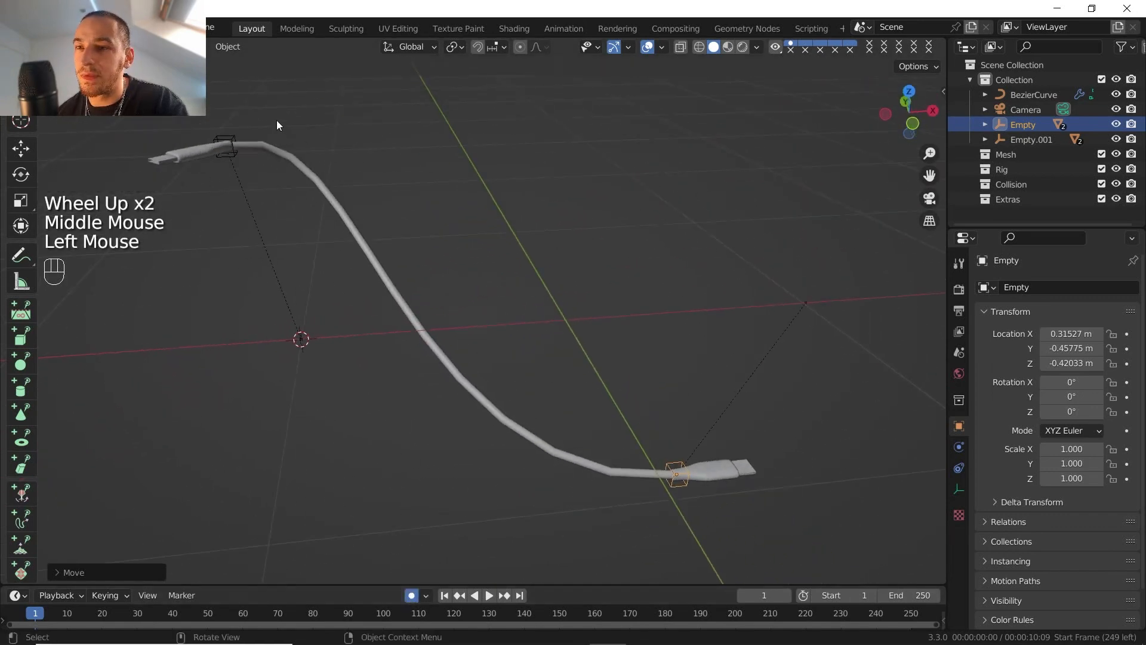
left_click(235, 128, "shift")
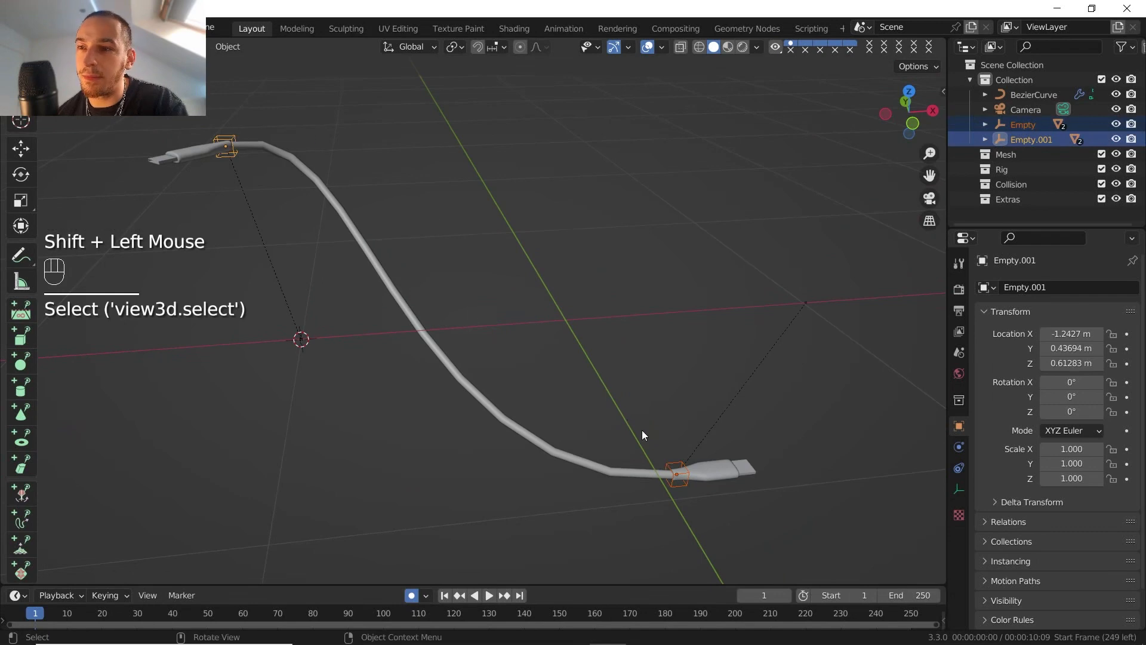
left_click(667, 469)
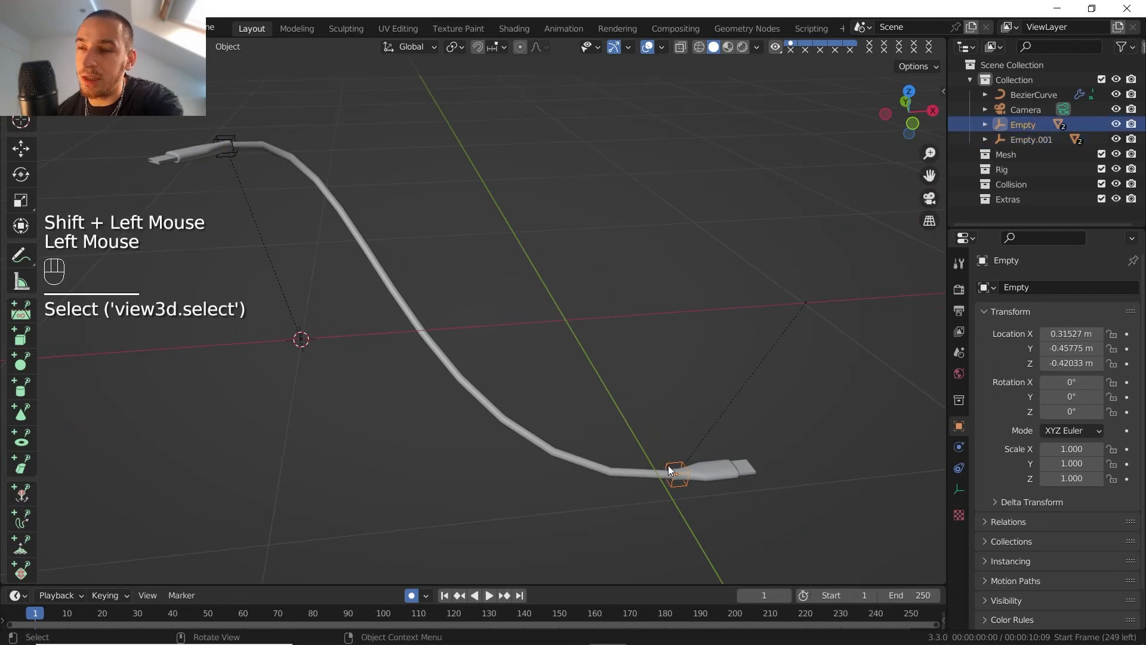
key("i")
left_click(611, 374)
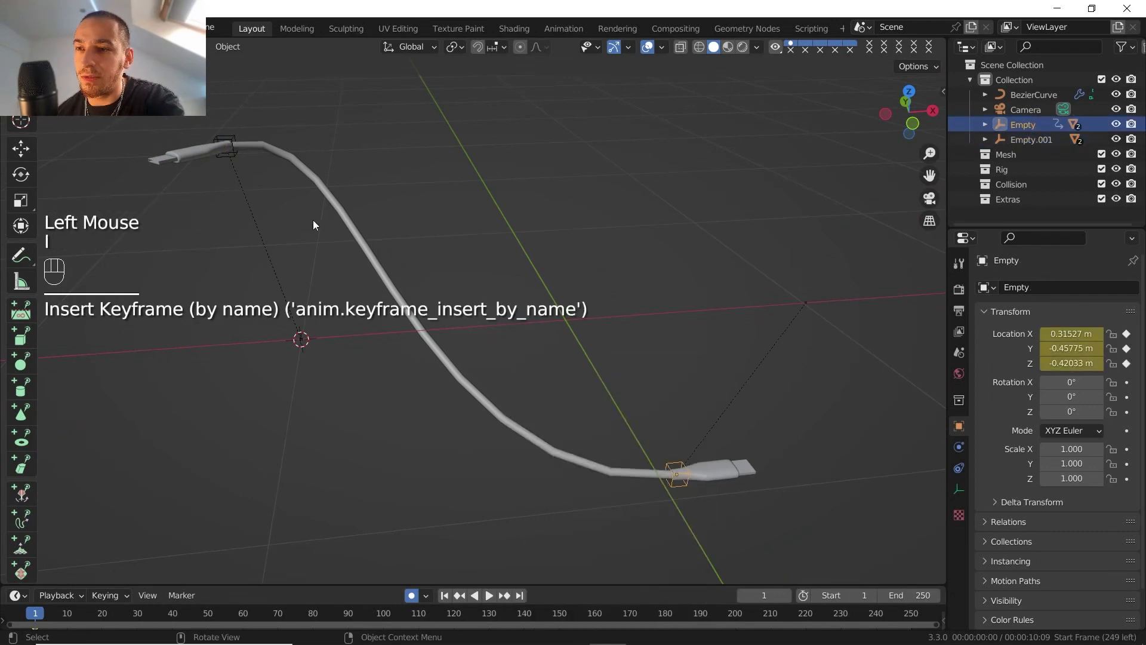
left_click(230, 136)
key("i")
left_click(230, 135)
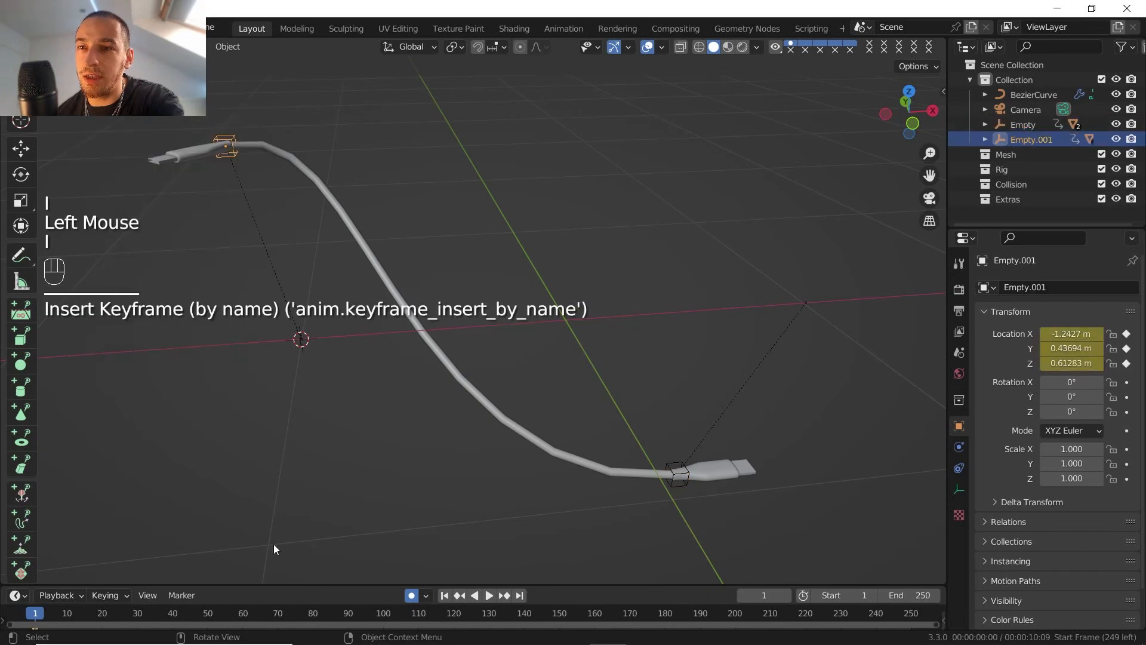
- At frame 100, move Empty to about X 0.04, Y 0.16, Z 0.68 m and Empty.001 to about X -0.52, Y -0.21, Z -0.40 m
left_click(300, 617)
left_click_drag(300, 617, 371, 626)
left_click_drag(381, 622, 383, 622)
left_click(665, 461)
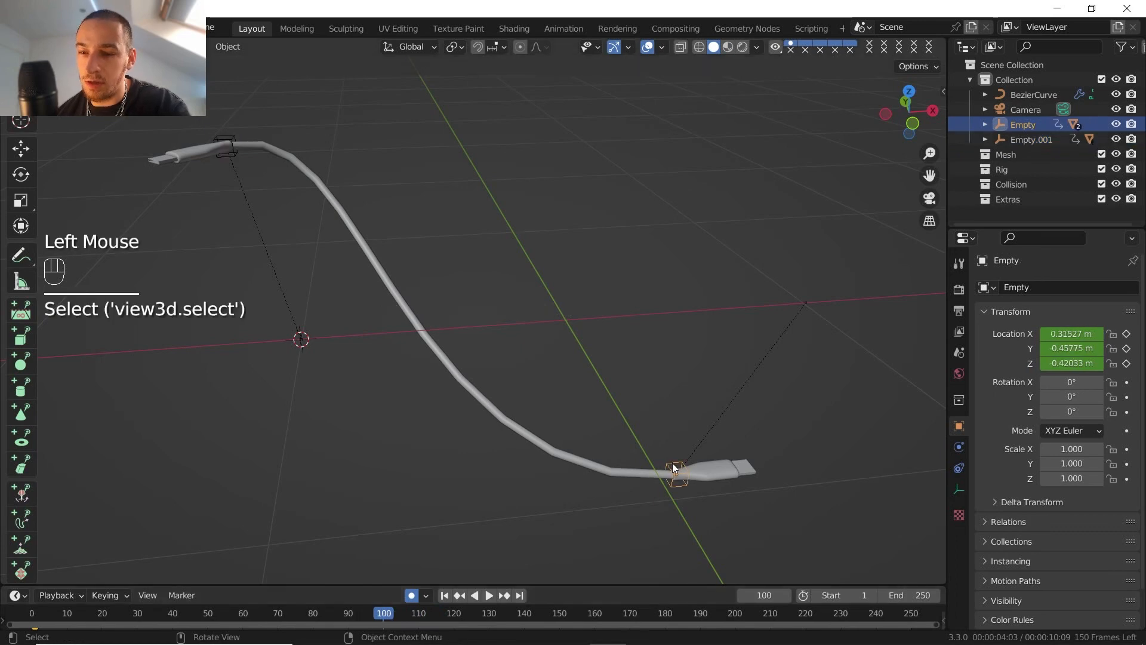
key("g")
left_click(542, 156)
left_click(241, 138)
key("g")
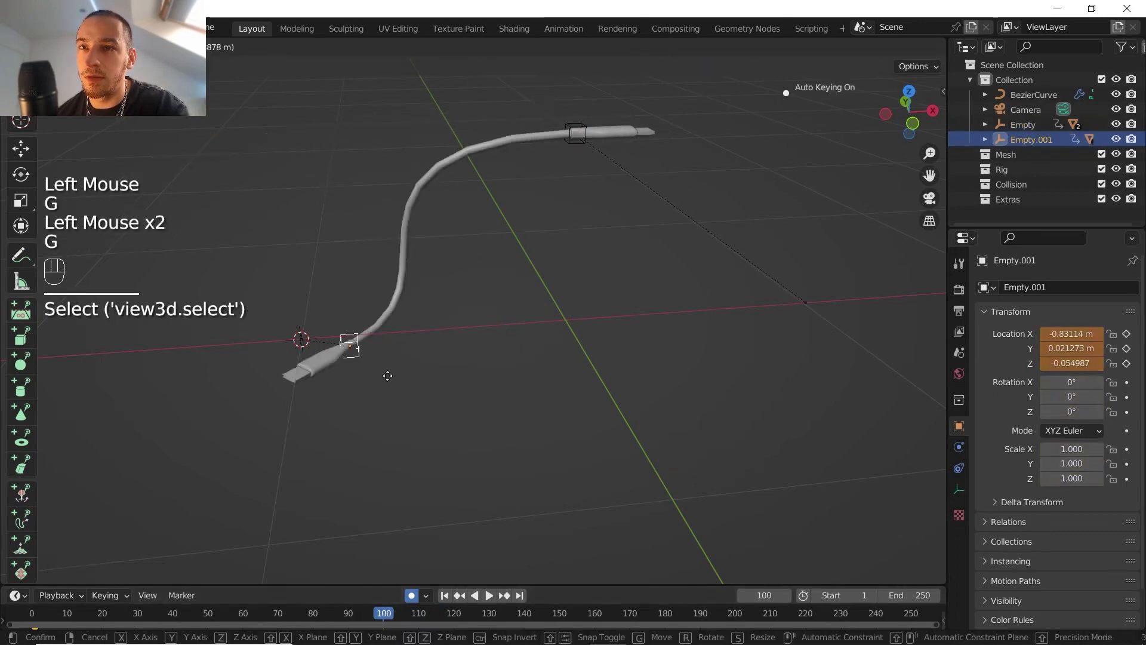
left_click(449, 439)
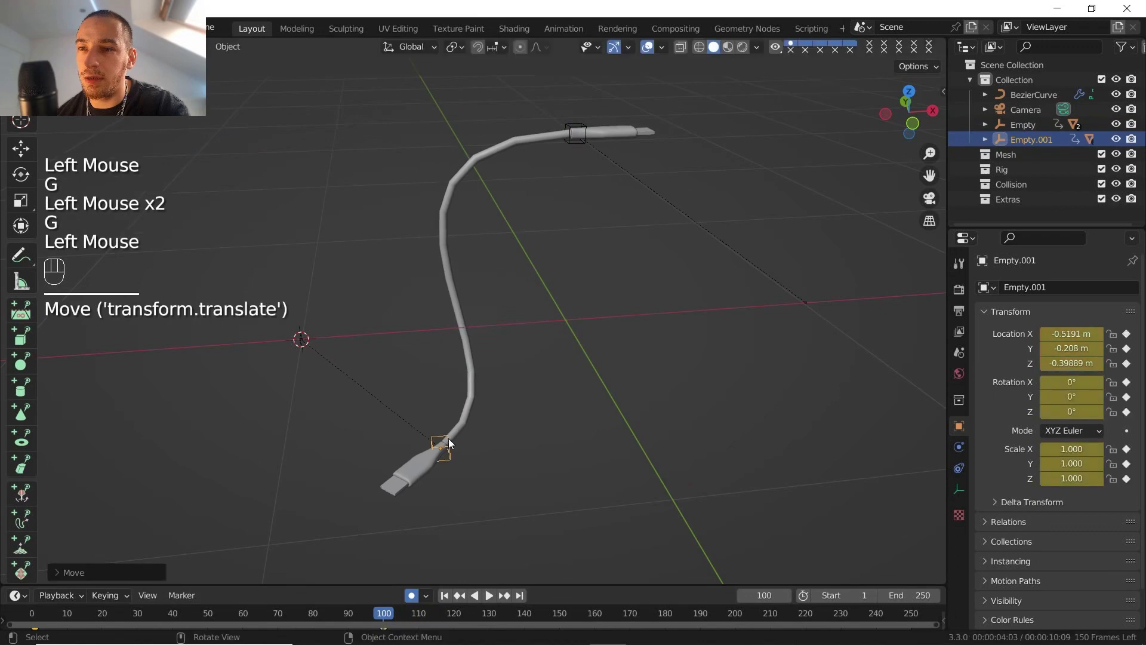
- Turn off Auto Keying and play the animation from frame 1 to check the cable's motion
left_click(410, 596)
left_click(444, 596)
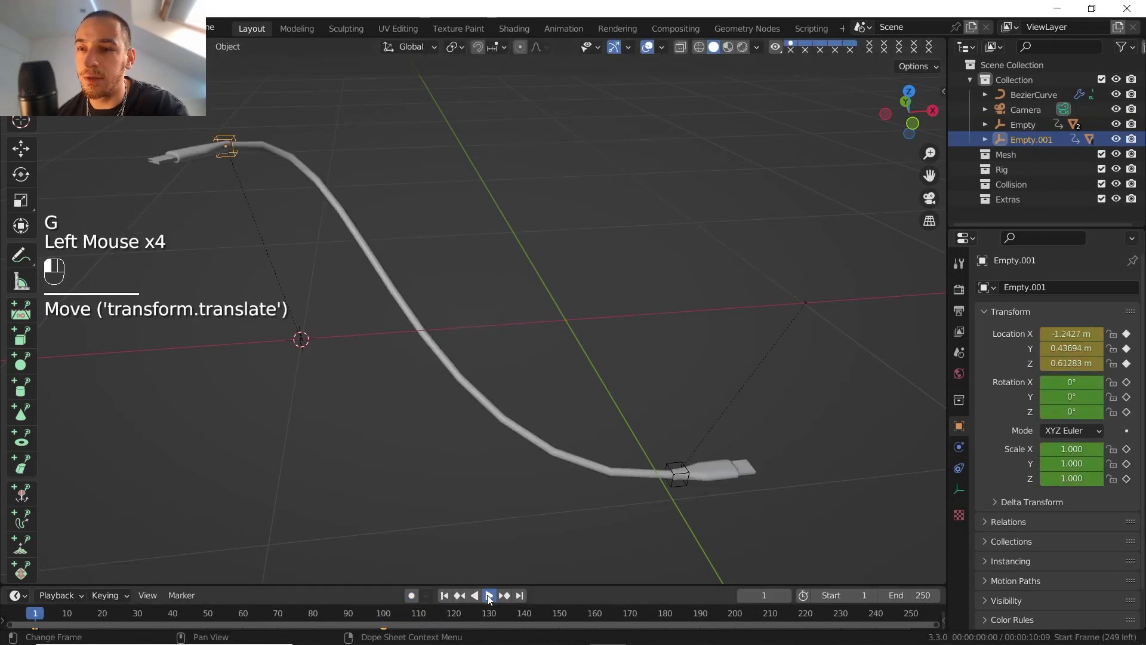
scroll(588, 388, "down", 2)
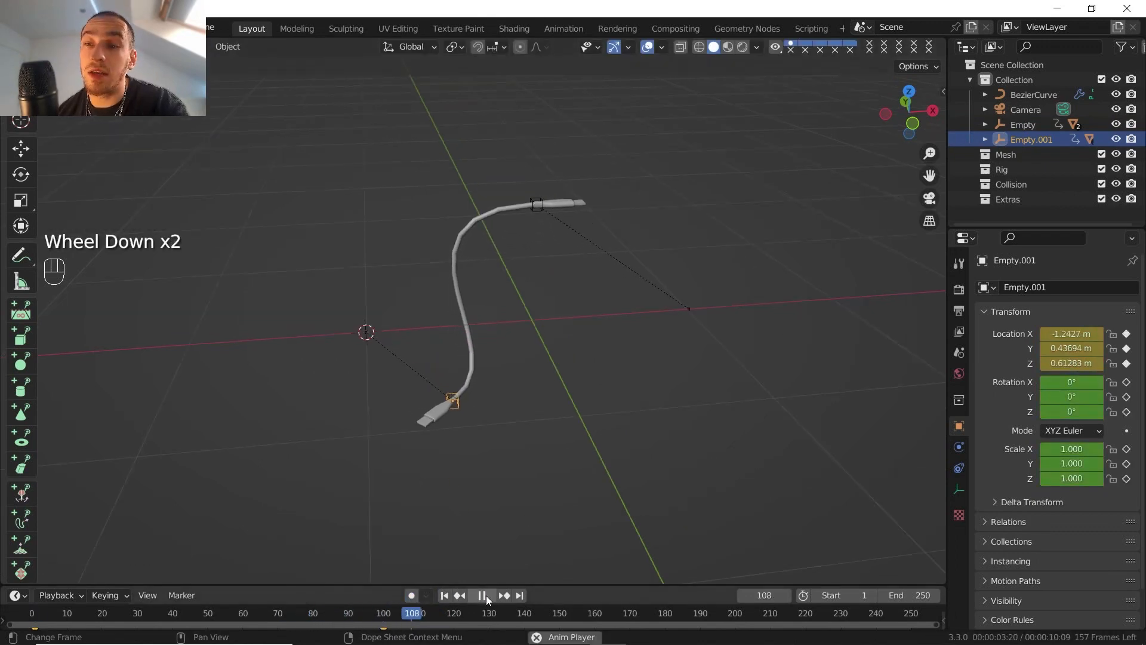
left_click(488, 595)
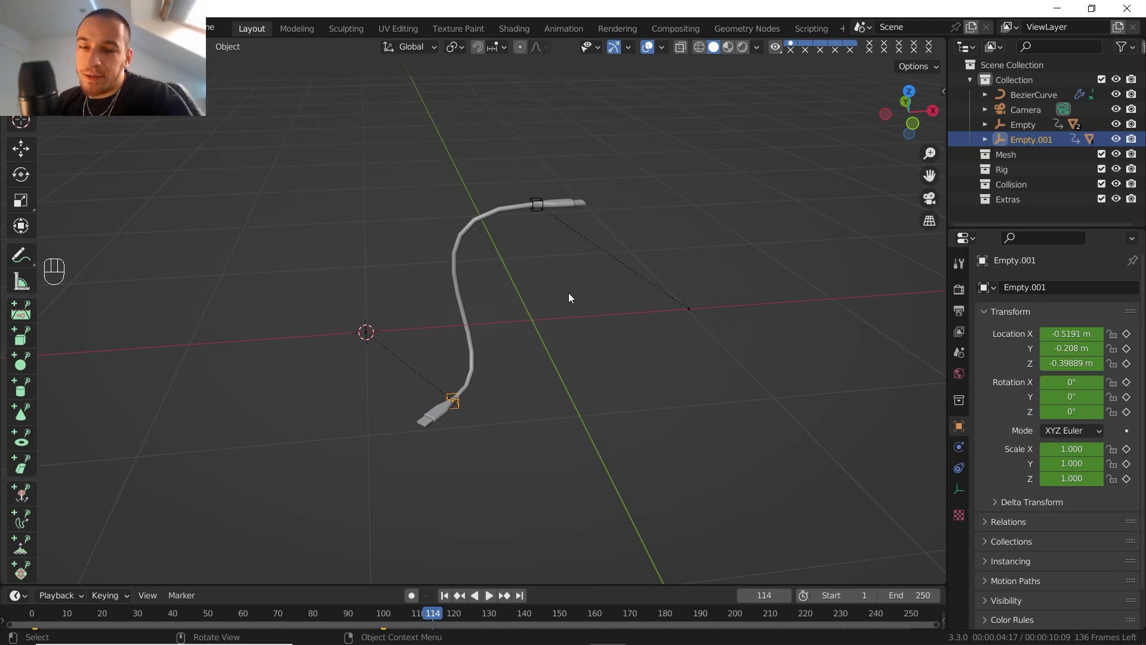
- Return to frame 1 and subdivide the Bezier curve between its two end control points
left_click(540, 200)
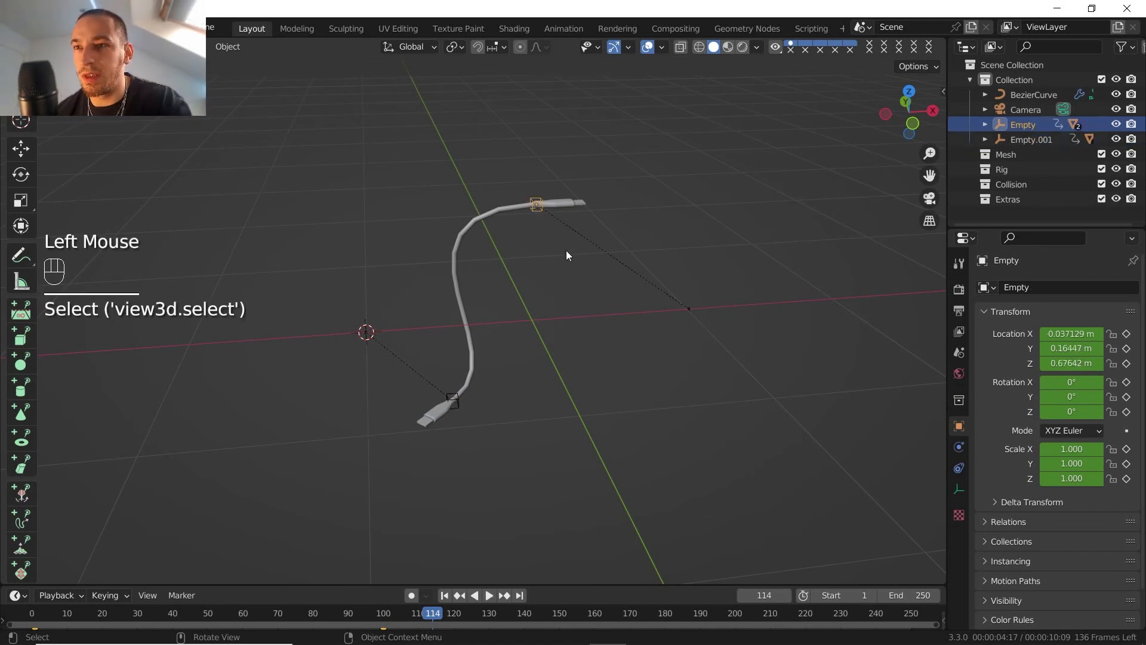
middle_click_drag(540, 200, 539, 227)
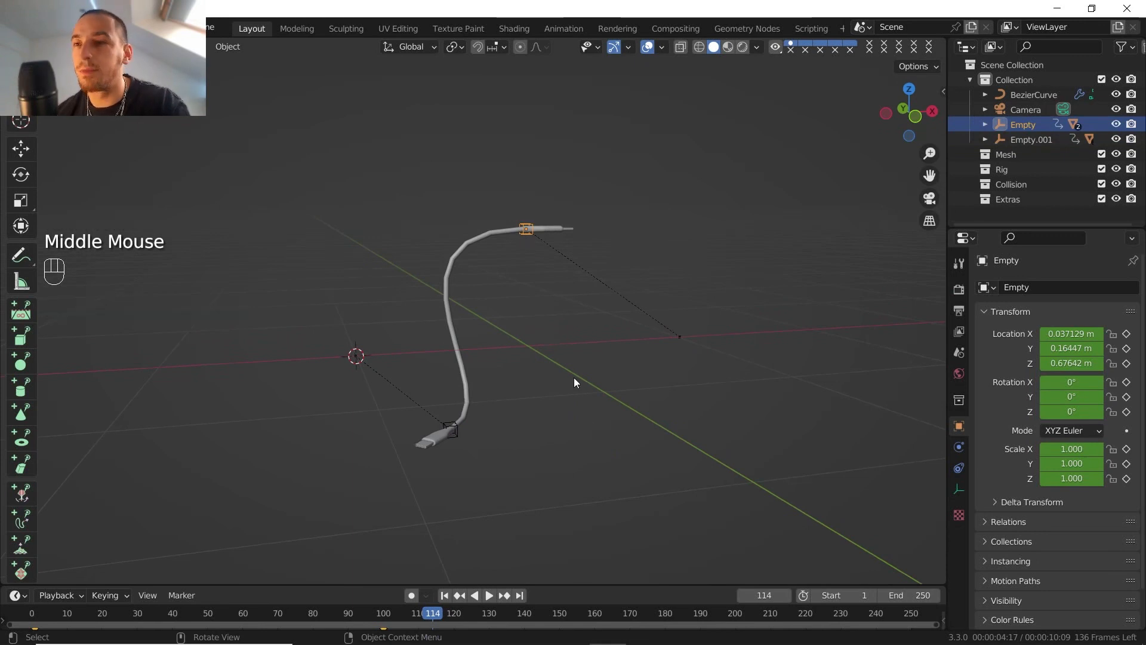
middle_click_drag(560, 326, 483, 388, "shift")
left_click(444, 596)
middle_click_drag(482, 435, 478, 416, "shift")
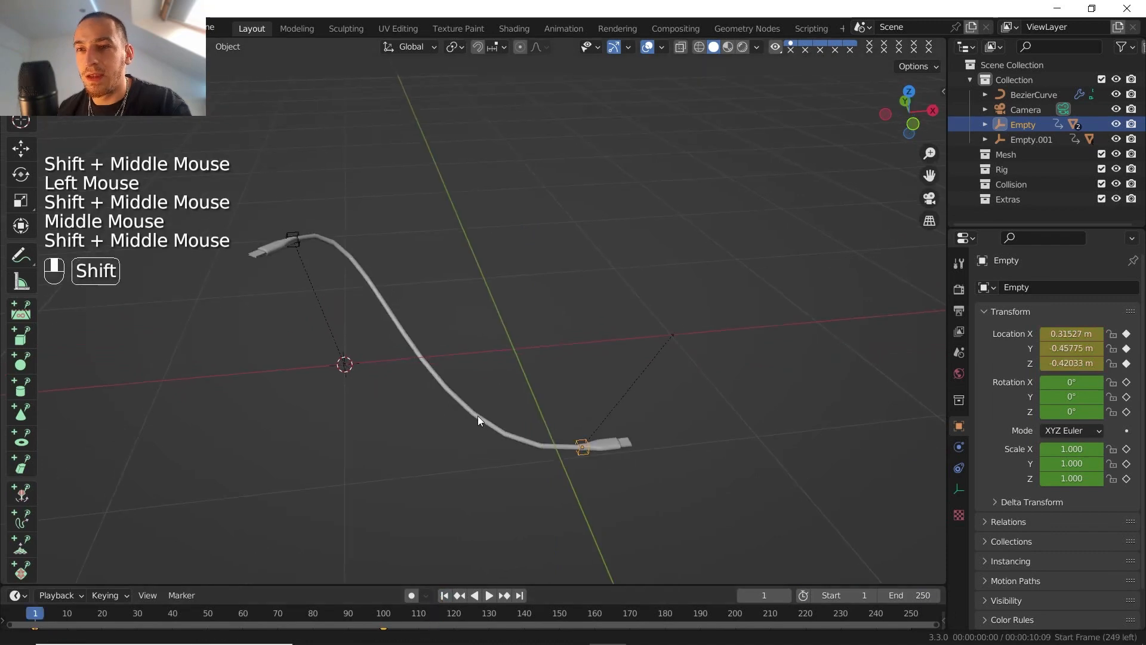
scroll(475, 427, "up", 2)
left_click(435, 398)
key("Tab")
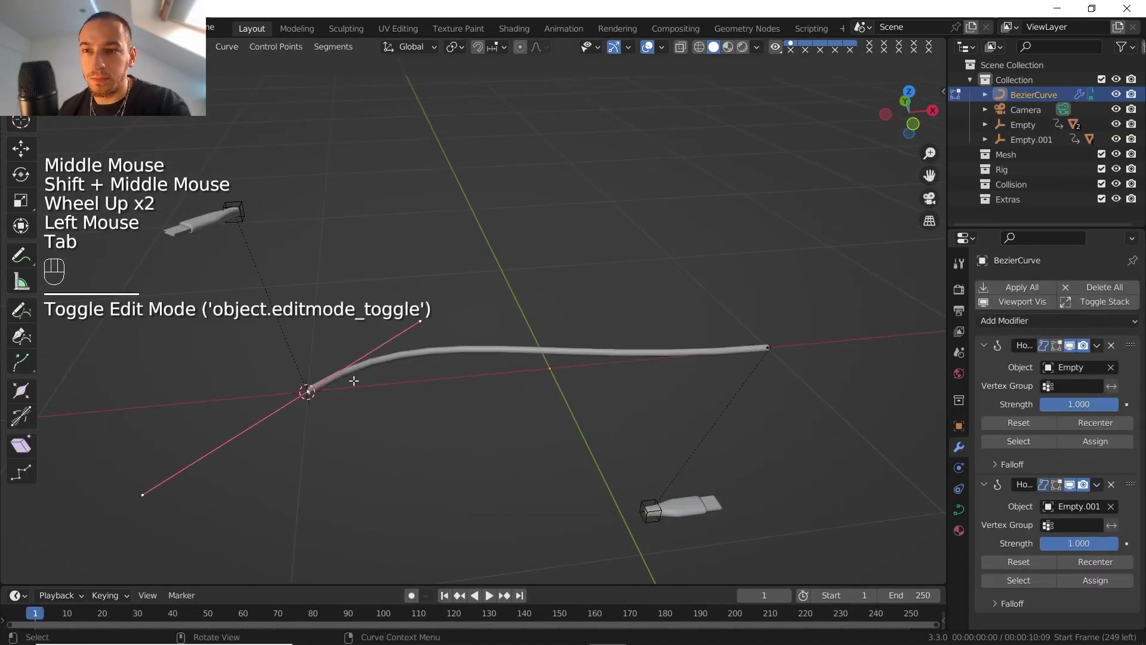
left_click(768, 351, "shift")
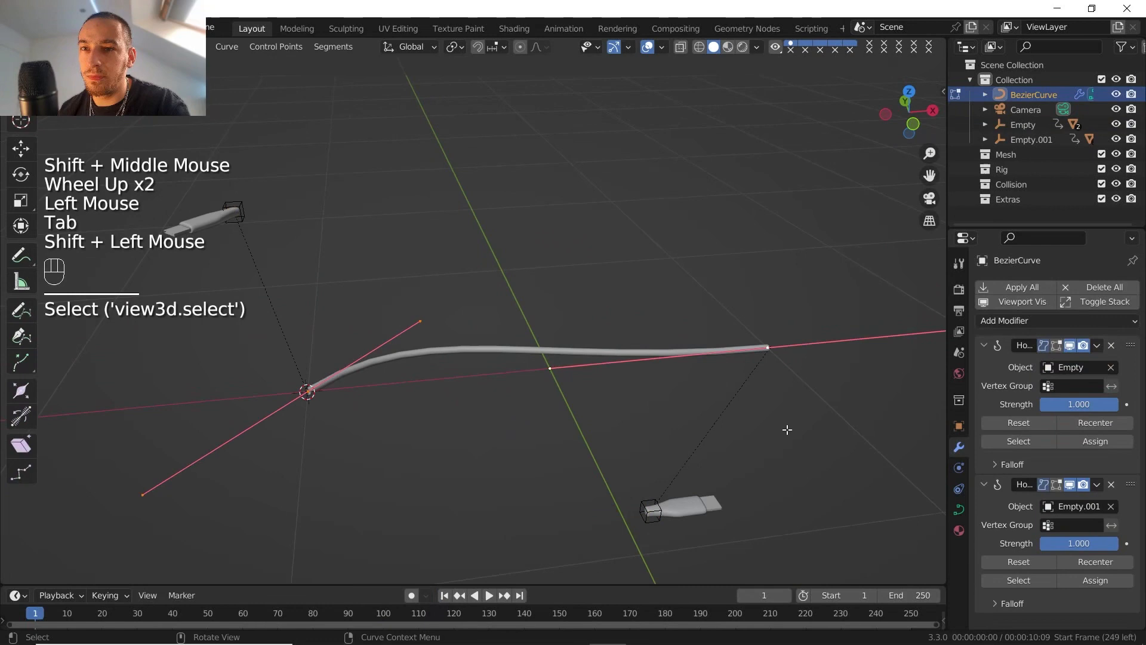
right_click(525, 411)
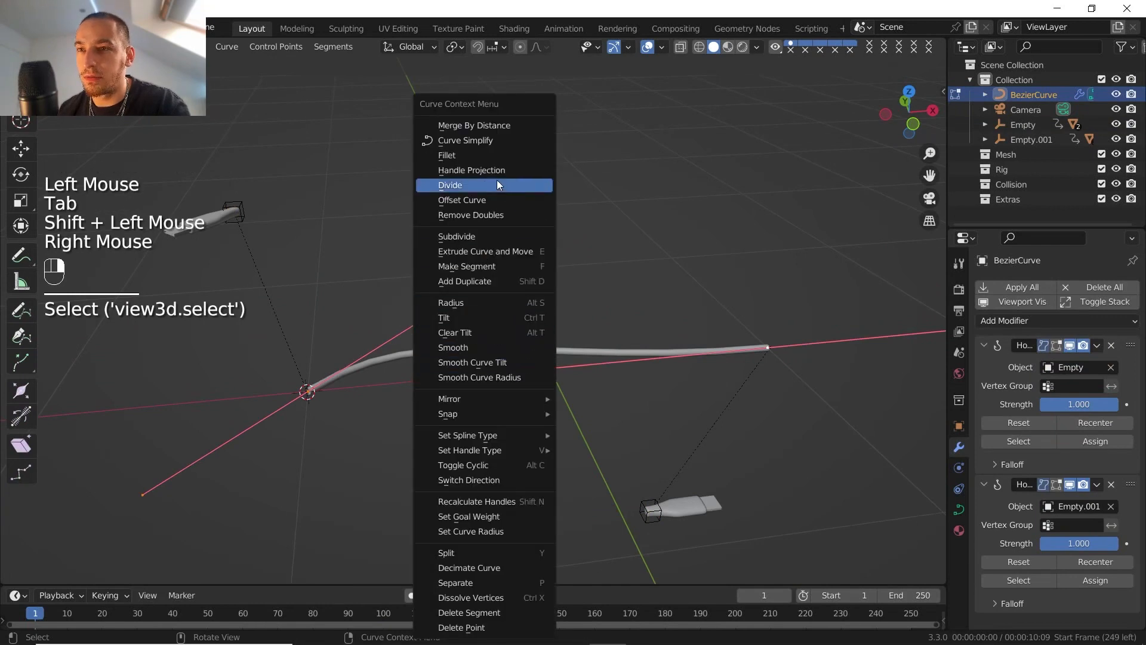
left_click(469, 236)
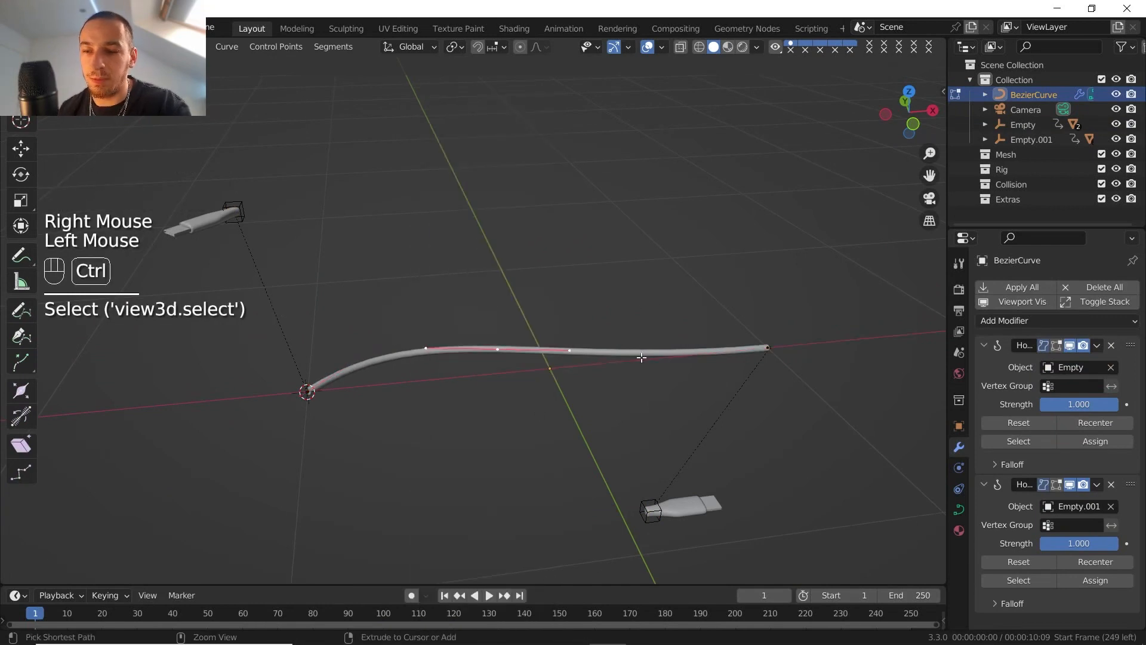
- Hook the curve's new middle control point to a new empty, leave Edit Mode and select that empty
left_click(506, 348)
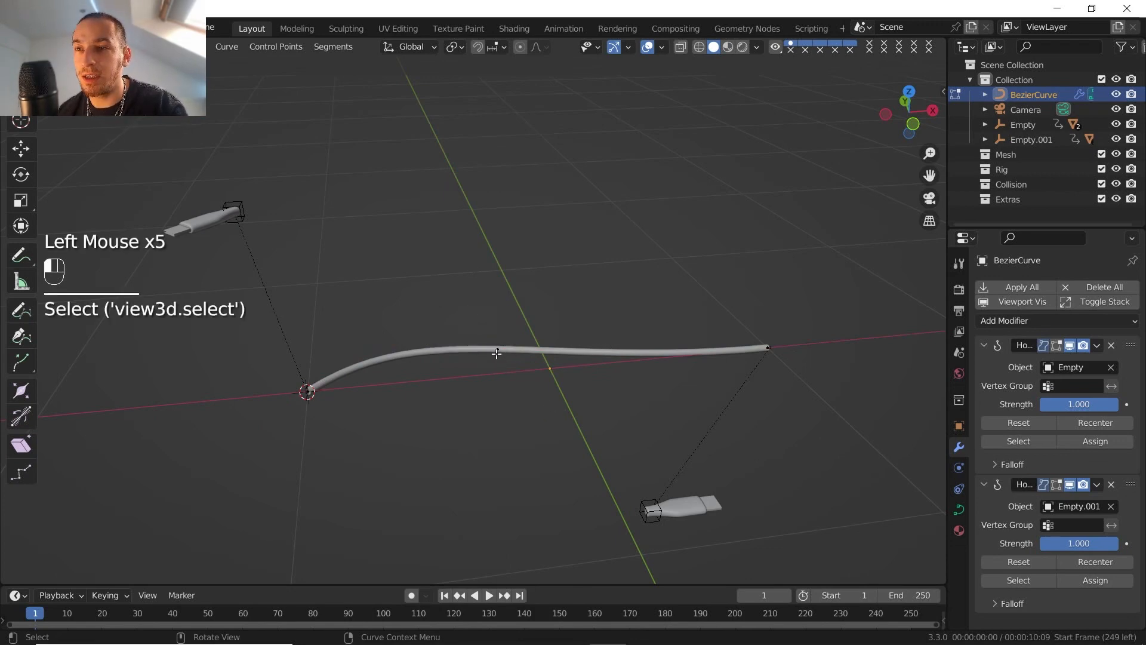
key("ctrl+h")
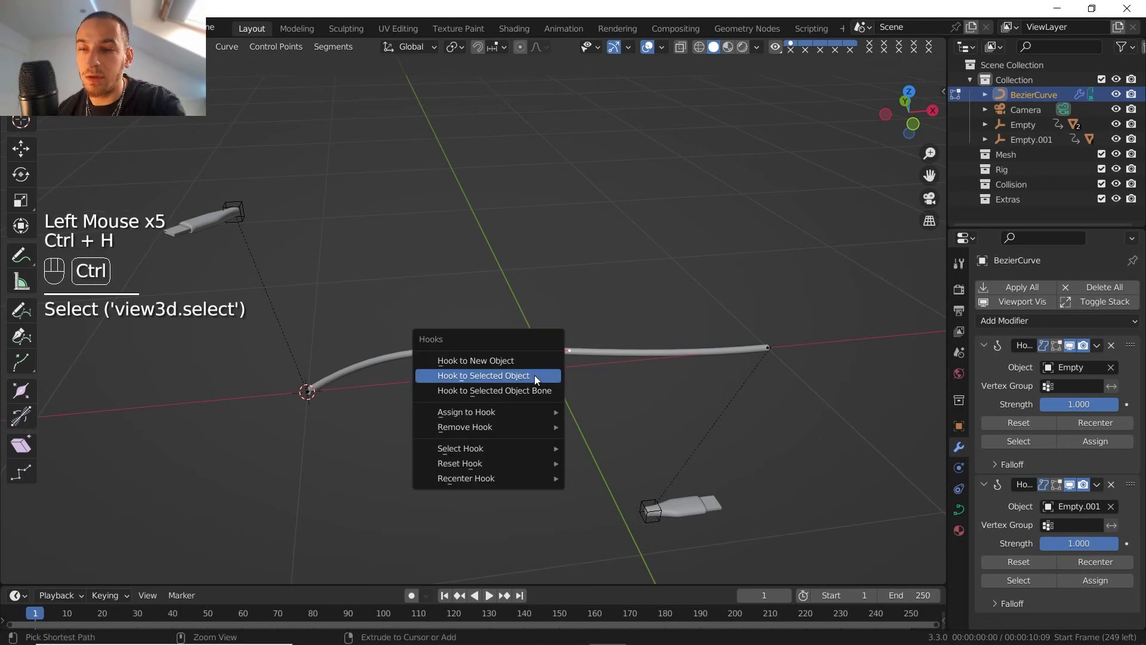
left_click(517, 361)
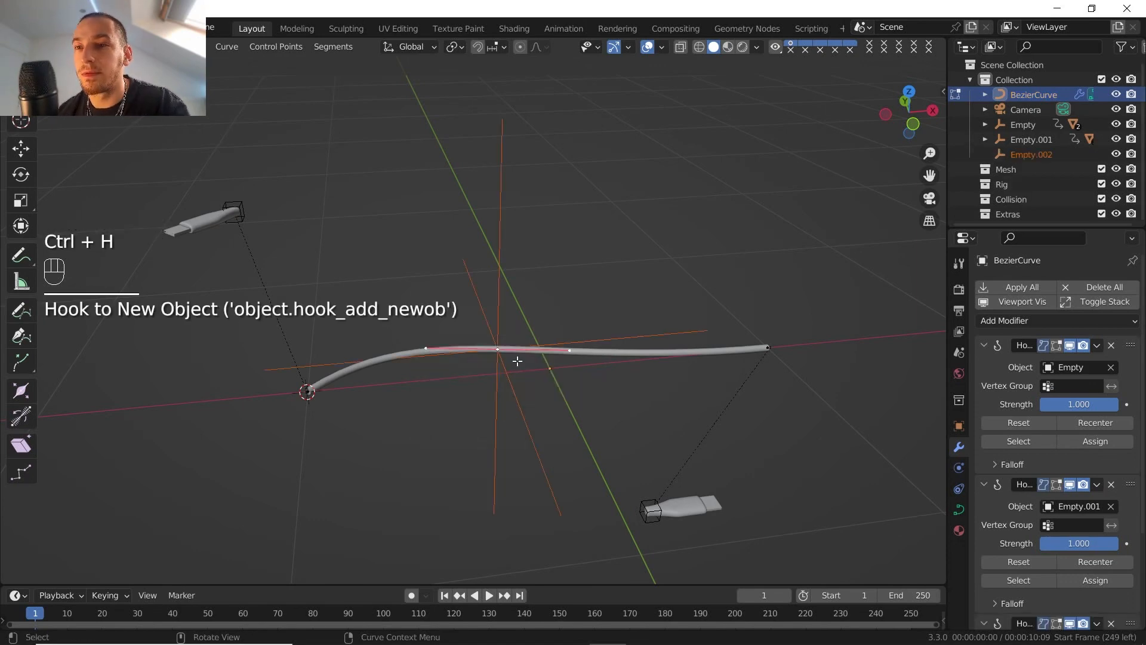
key("Tab")
scroll(543, 322, "down", 1)
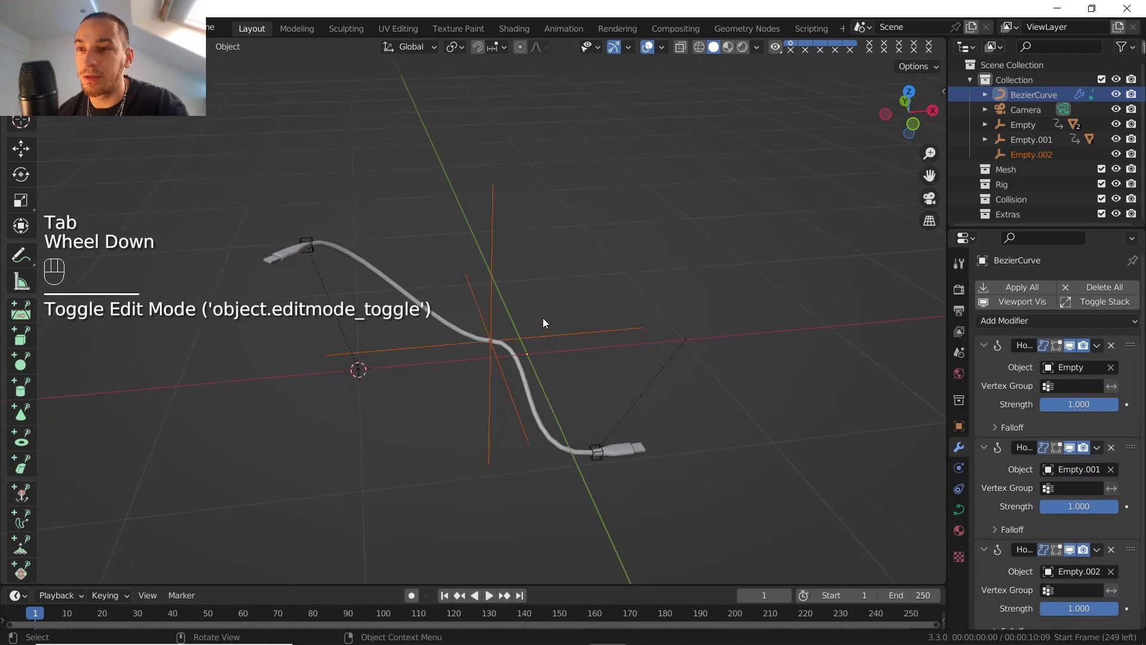
left_click_drag(173, 615, 30, 613)
left_click(510, 281)
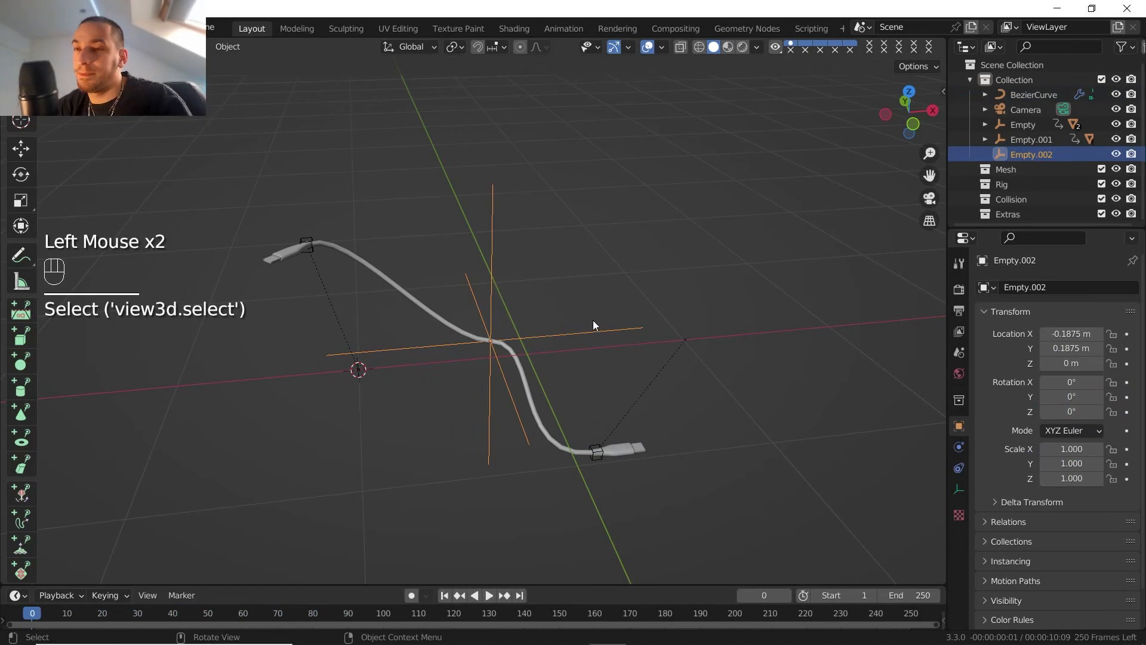
scroll(643, 342, "up", 1)
middle_click_drag(642, 342, 518, 339)
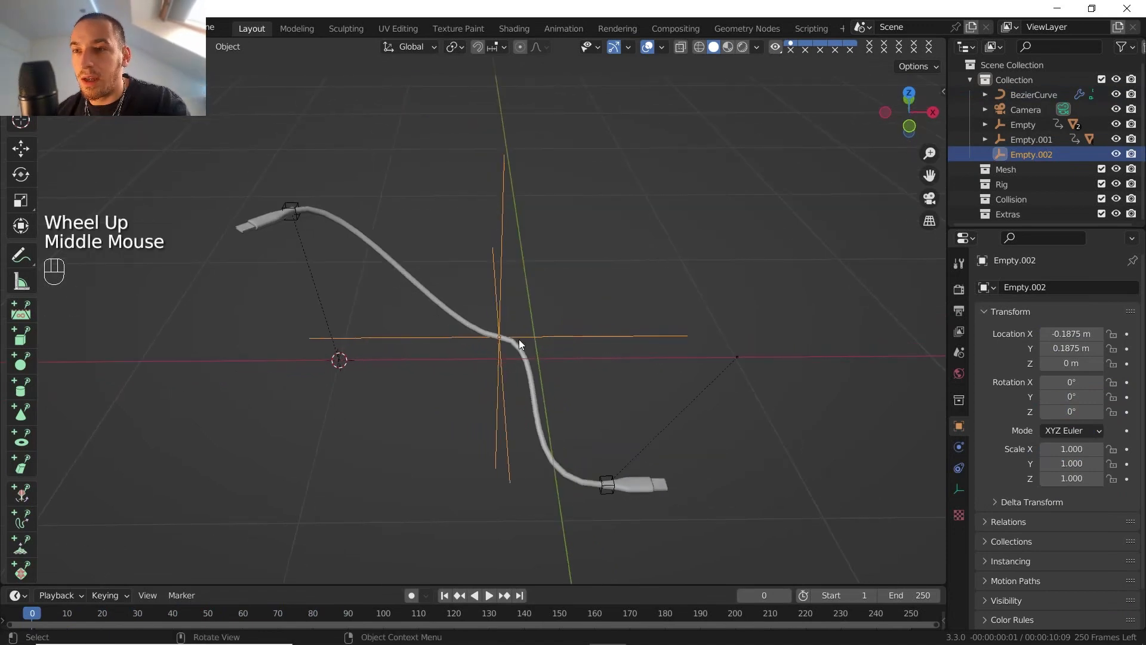
key("r")
key("z")
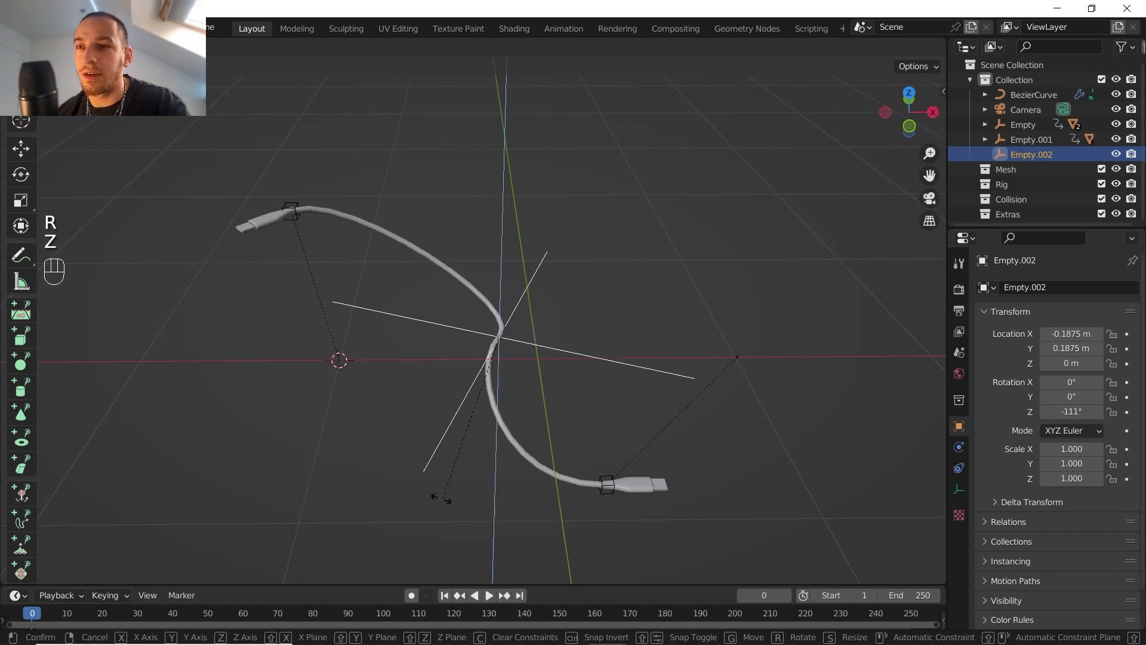
right_click(482, 480)
- Scale the middle empty, Empty.002, uniformly to about 3.33 to widen the cable's central bend
key("s")
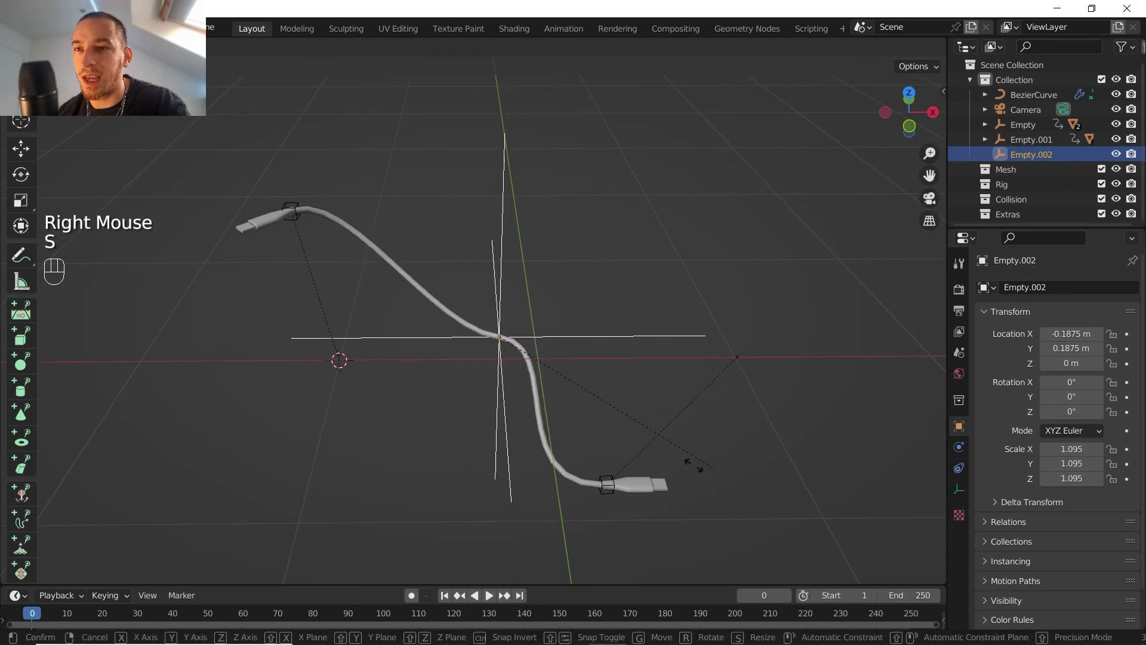
left_click(299, 493)
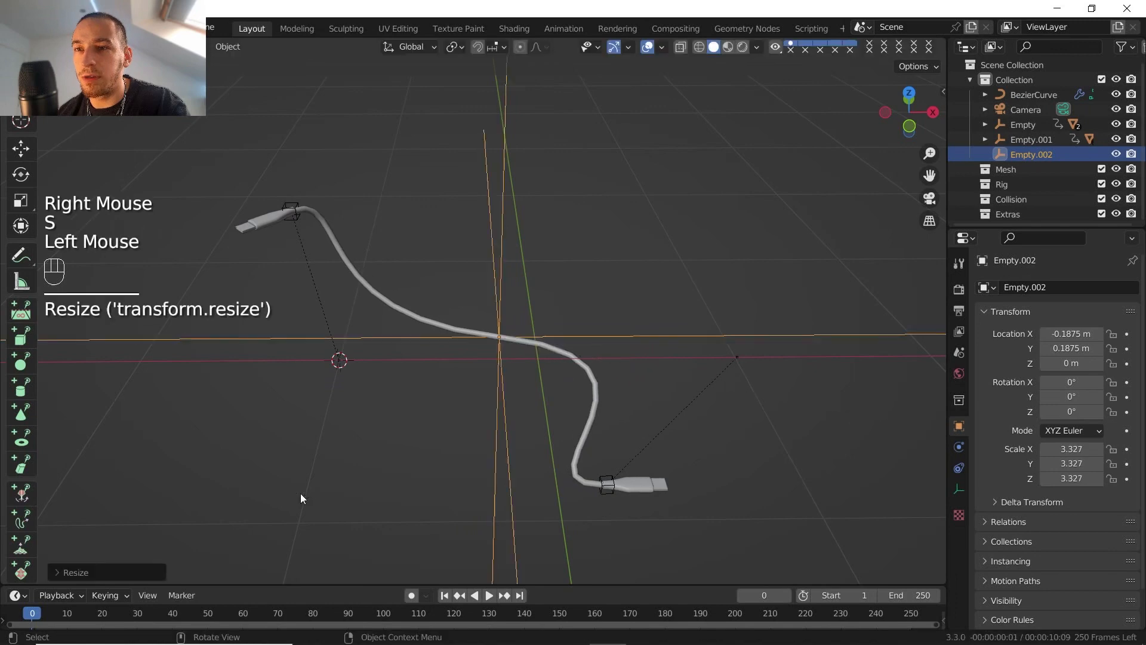
middle_click_drag(299, 493, 495, 423, "shift")
scroll(516, 375, "down", 2)
middle_click_drag(496, 424, 491, 417)
scroll(458, 373, "up", 2)
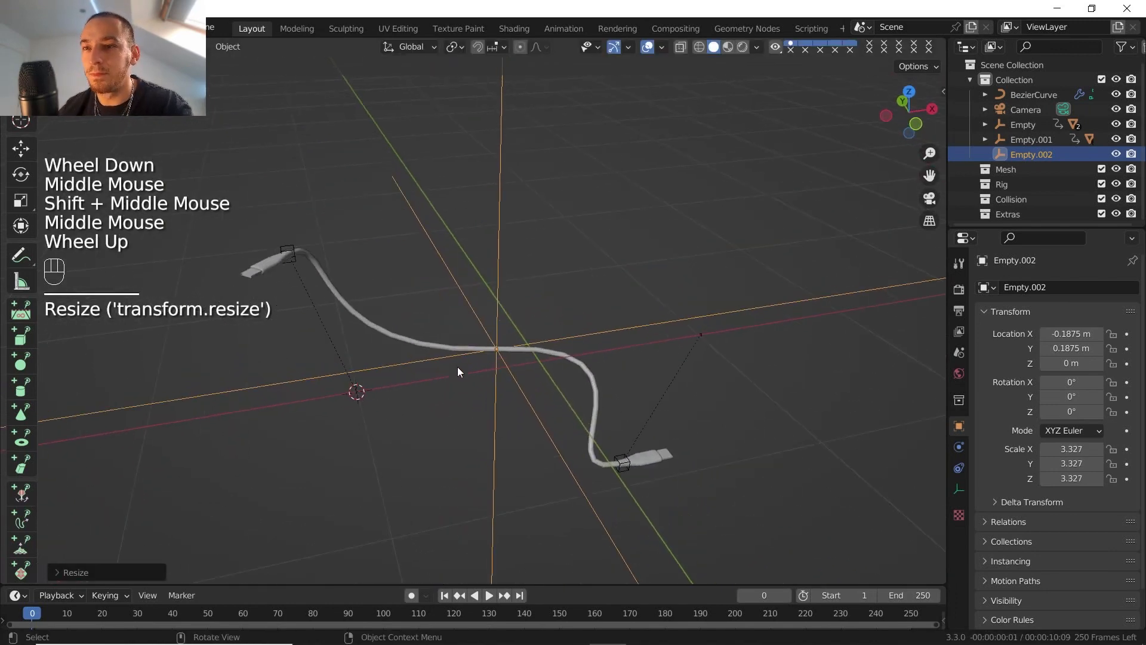
middle_click_drag(458, 374, 450, 352)
middle_click_drag(451, 352, 434, 336, "shift")
scroll(504, 342, "down", 1)
middle_click_drag(434, 336, 434, 387)
scroll(433, 385, "up", 1)
scroll(434, 385, "down", 1)
- Save the project as cable.blend
left_click(27, 28)
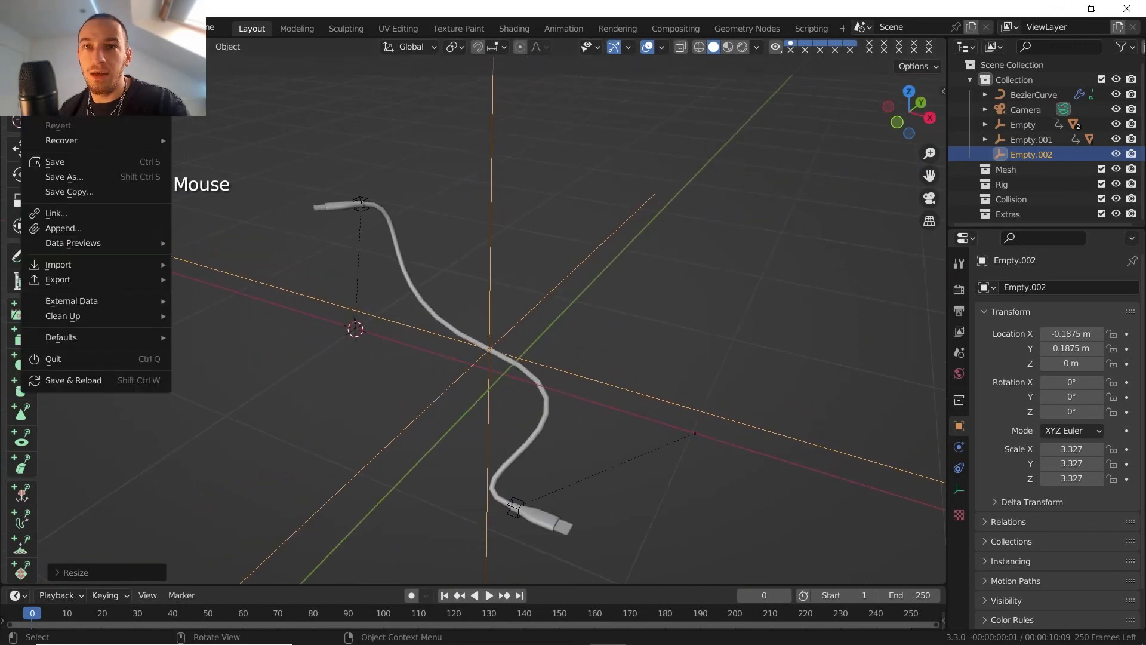
left_click(387, 188)
scroll(277, 166, "down", 2)
middle_click_drag(277, 166, 396, 224)
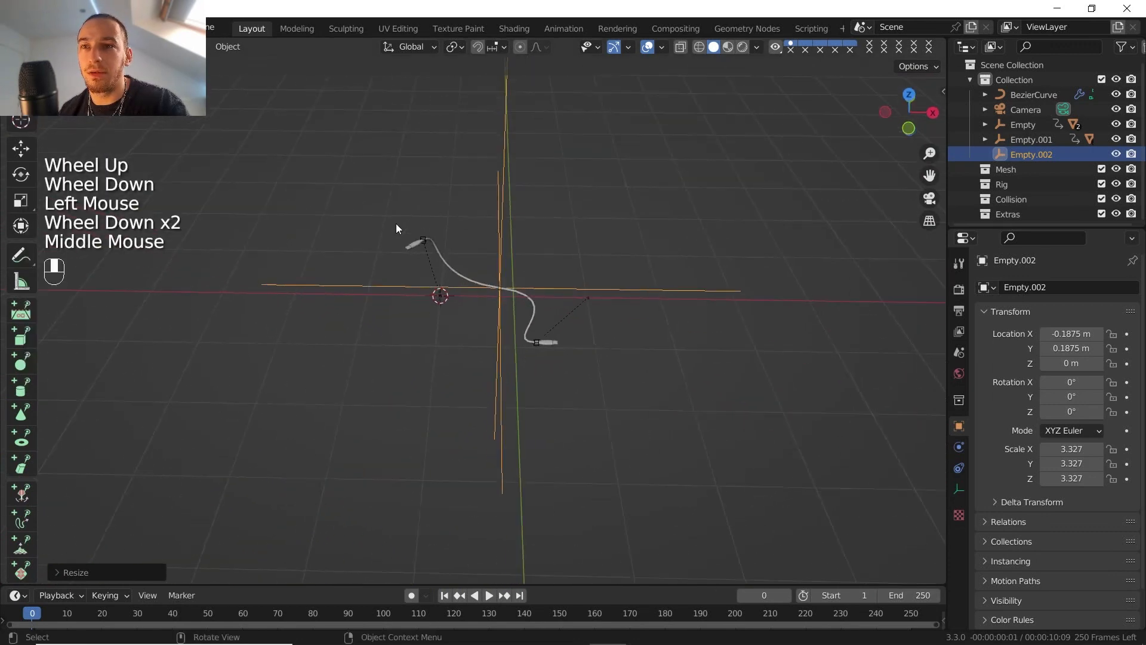
key("ctrl+s")
key("Return")
middle_click_drag(572, 315, 528, 334, "shift")
middle_click_drag(528, 334, 543, 320, "shift")
scroll(548, 312, "up", 3)
scroll(361, 309, "down", 1)
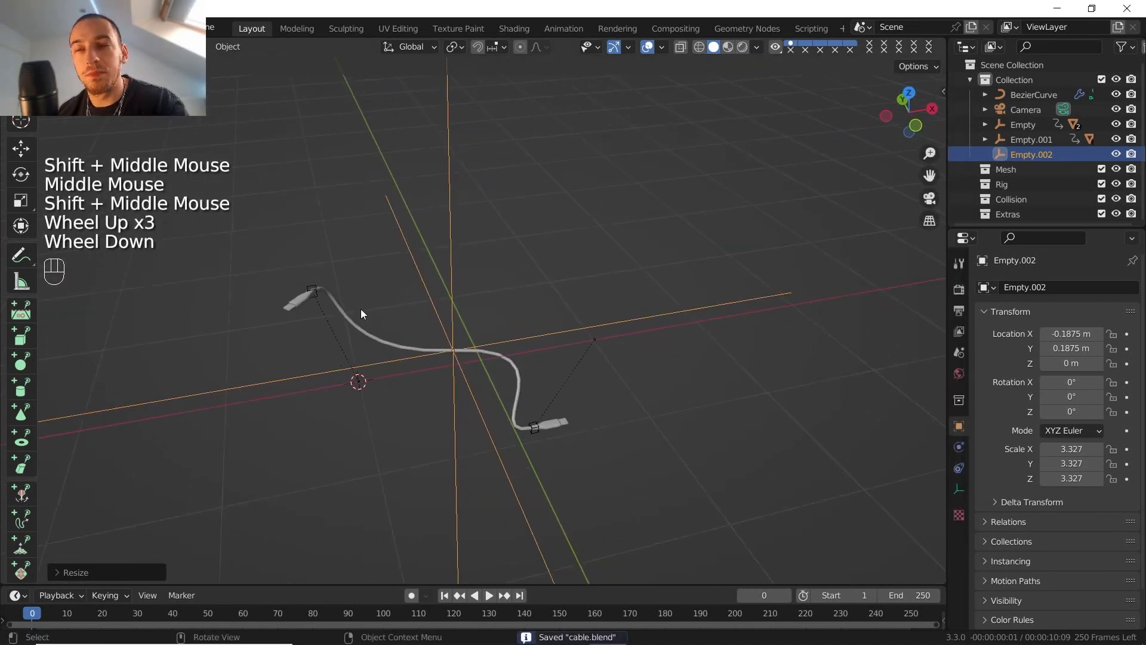
- Duplicate the cable rig about 3.15 m along Y, moving Empty.004 to about (-1.66, 2.59, -0.93) m and Empty.003 to about (1.48, 3.38, 0.89) m
left_click_drag(259, 261, 946, 559)
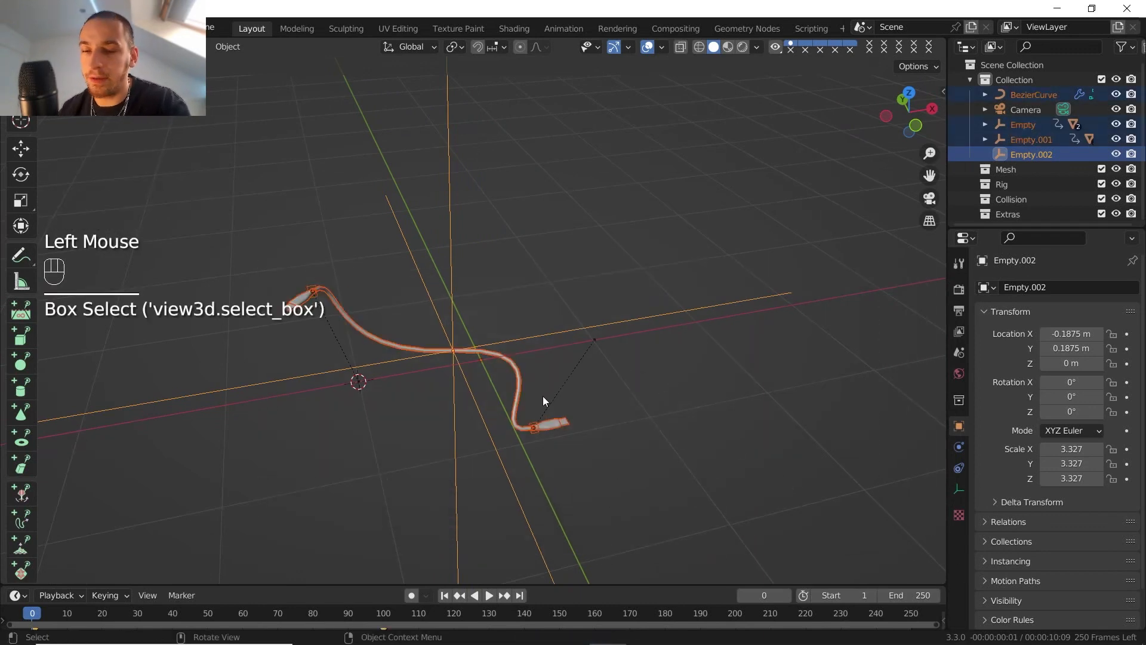
key("shift+d")
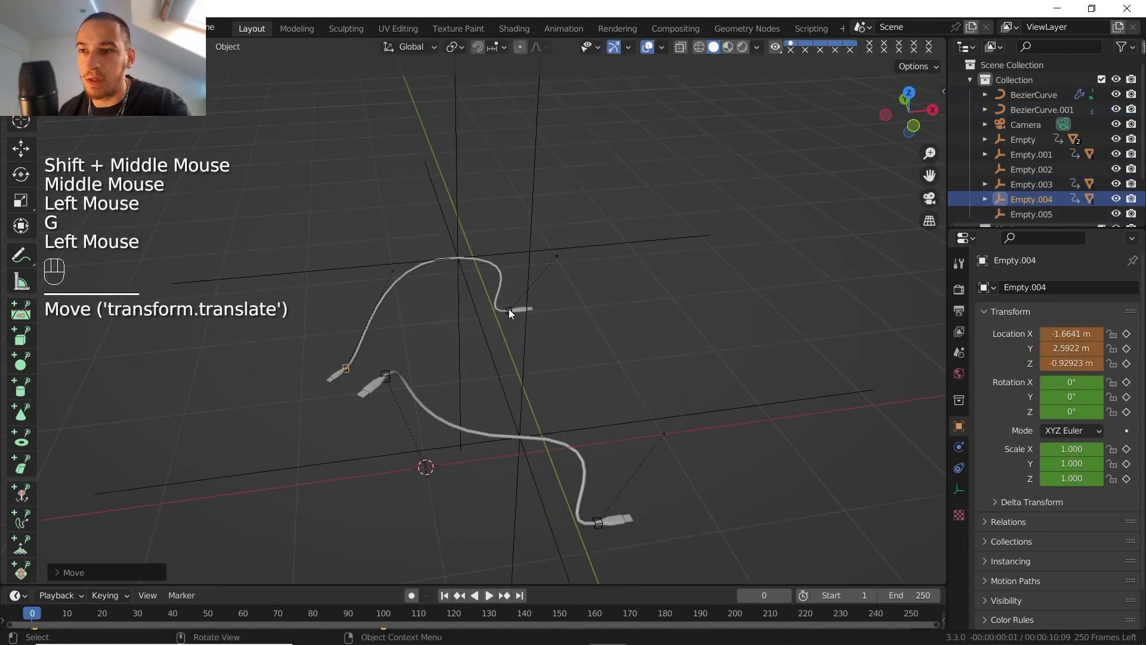
double_click(508, 309)
key("g")
left_click(597, 174)
left_click(469, 213)
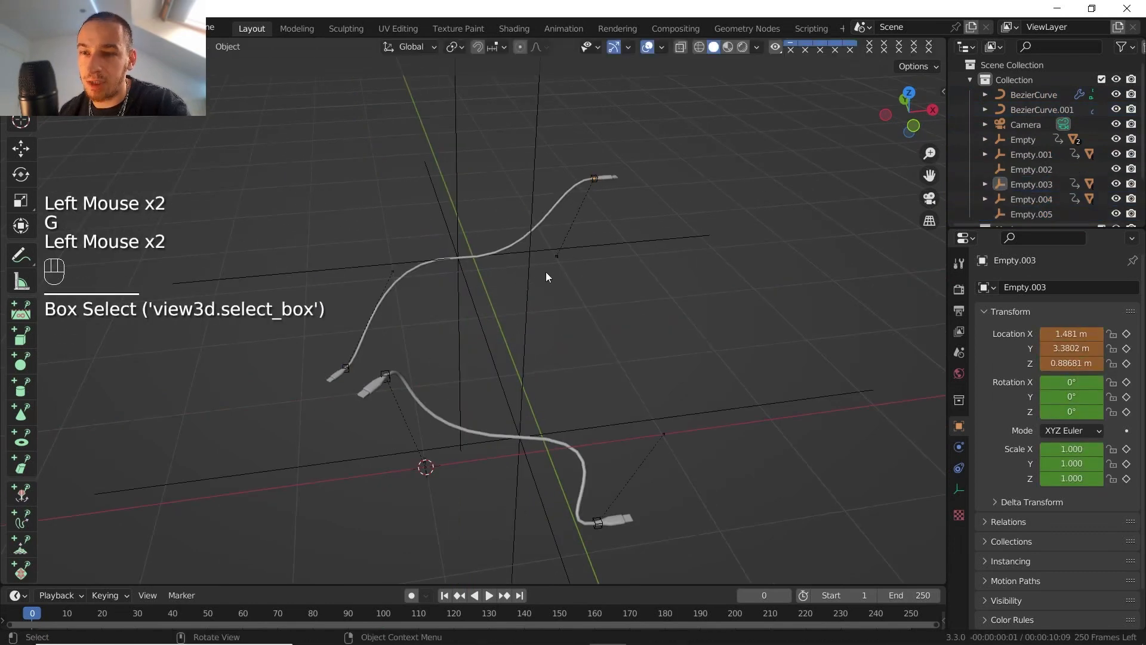
- Rotate the duplicate cable's middle empty, Empty.005, to about -79.5° around the Y axis
left_click(448, 217)
key("r")
key("x")
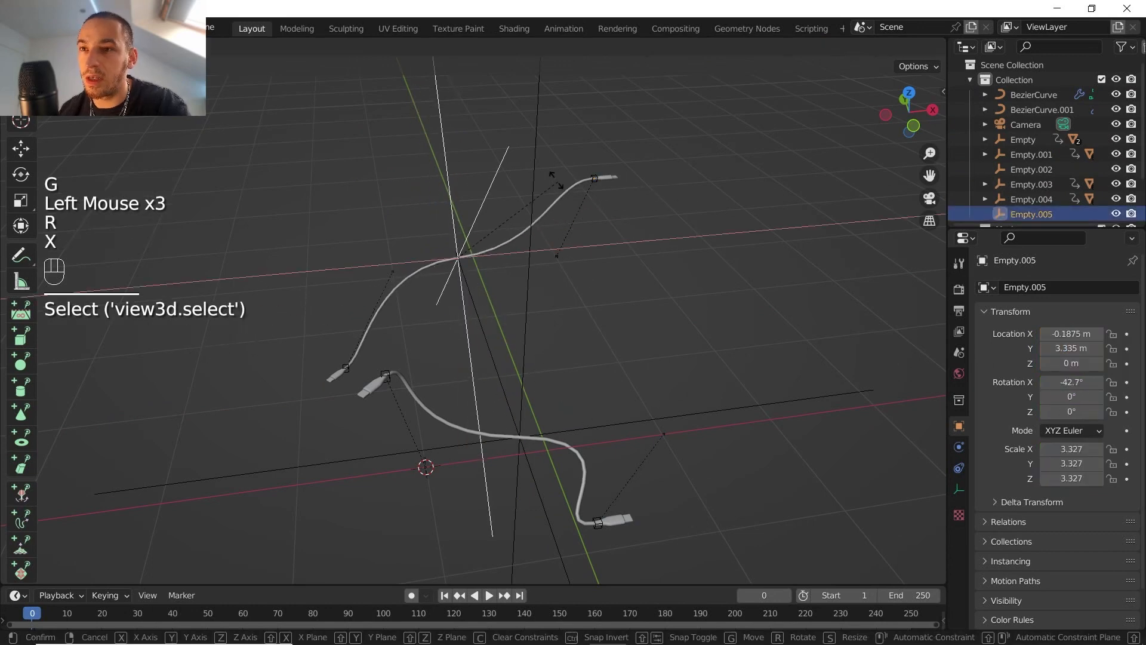
key("y")
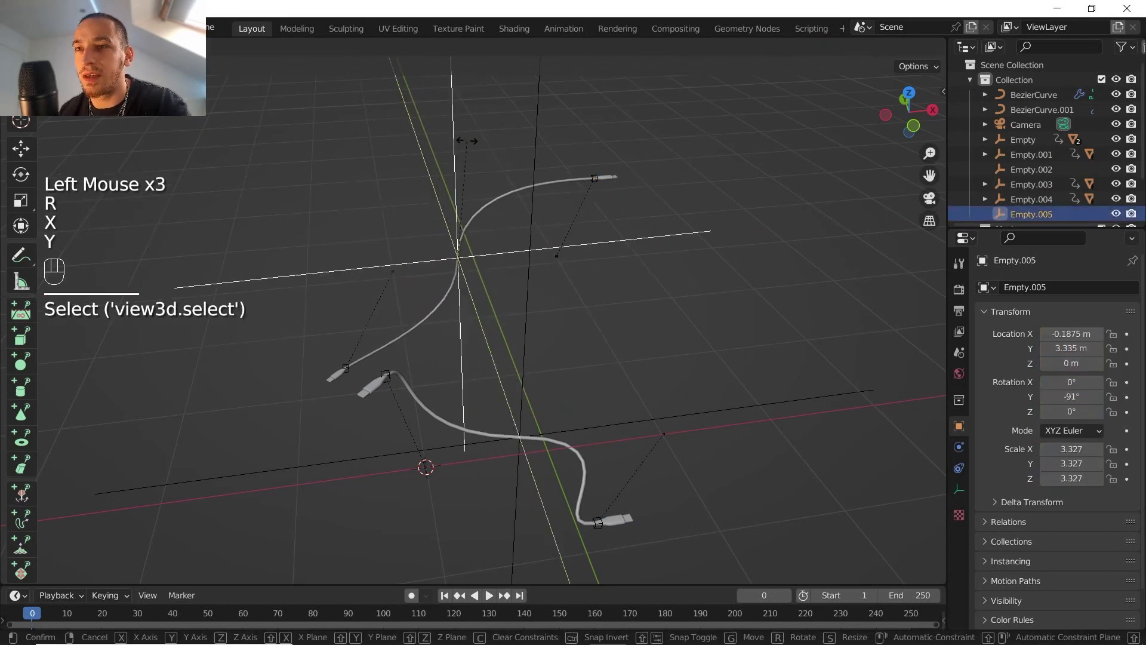
left_click(496, 146)
scroll(472, 239, "down", 1)
middle_click_drag(461, 270, 418, 274, "shift")
middle_click_drag(417, 273, 379, 265)
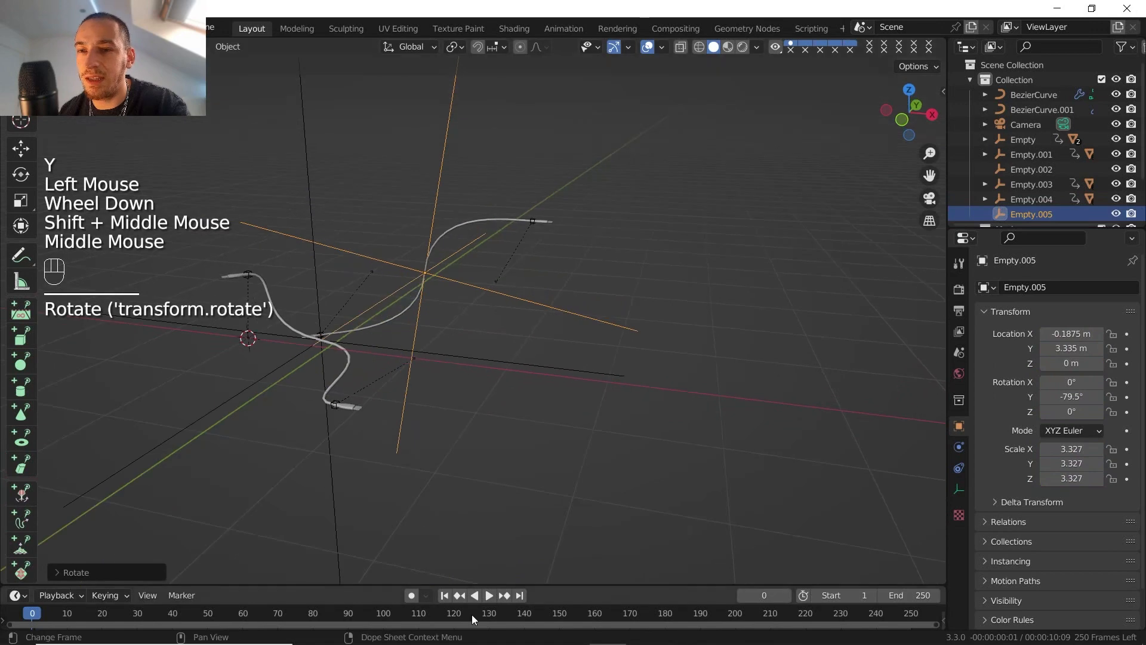
- Play the animation to check the motion of both cables, and stop it past frame 100
left_click(489, 596)
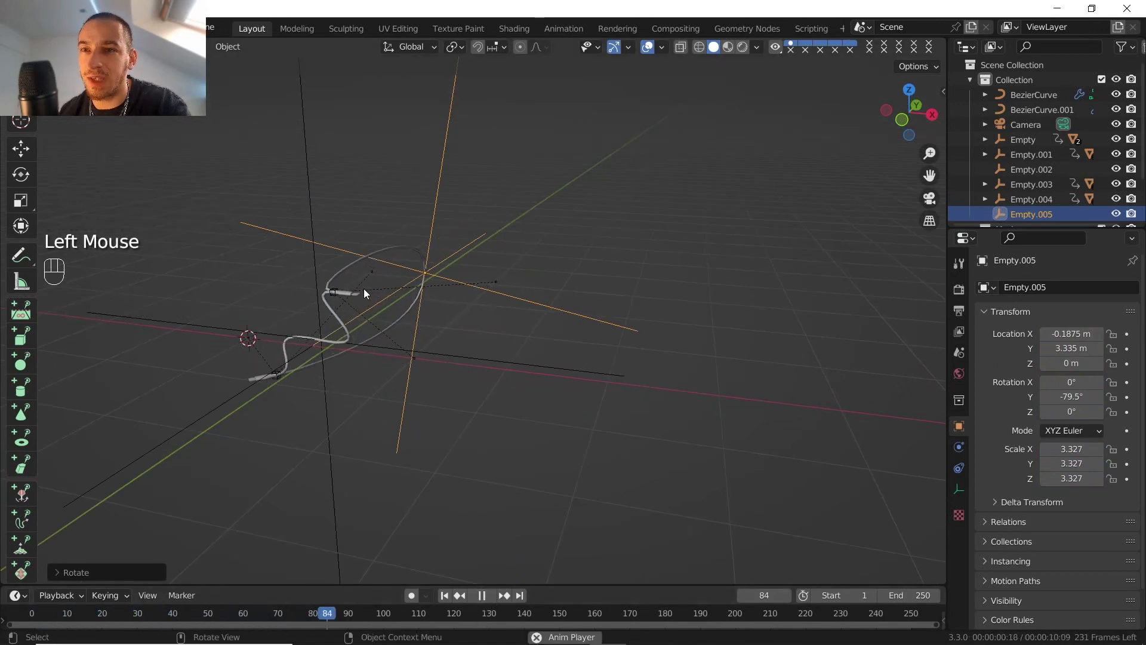
left_click(490, 595)
scroll(389, 374, "down", 1, "shift")
middle_click_drag(388, 373, 518, 333, "shift")
scroll(518, 333, "up", 2)
left_click(419, 187)
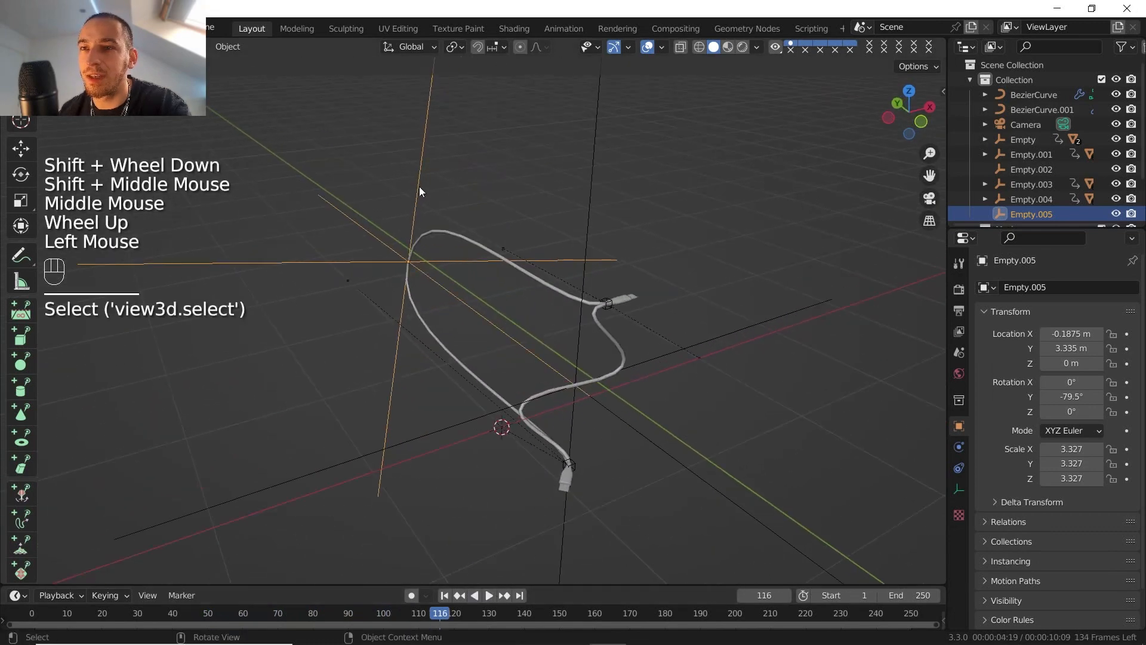
key("g")
right_click(464, 257)
middle_click_drag(465, 261, 438, 352, "shift")
middle_click_drag(439, 352, 400, 356, "shift")
scroll(397, 388, "up", 2)
scroll(405, 387, "down", 2)
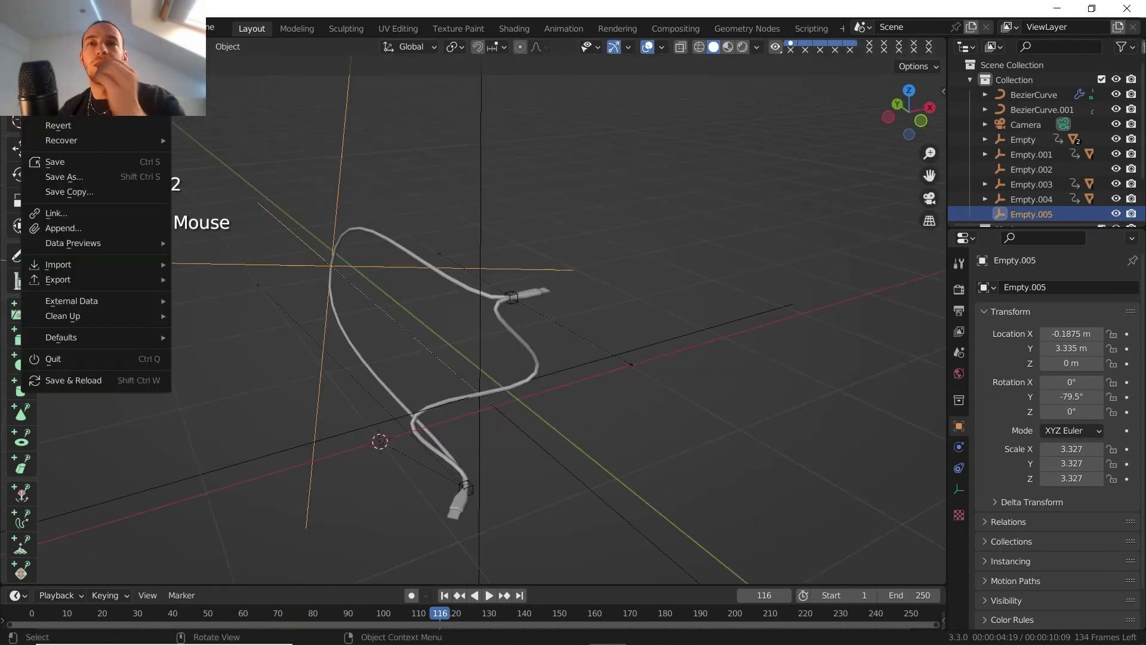
- Start a new file from the General template
mouse_move(59, 80)
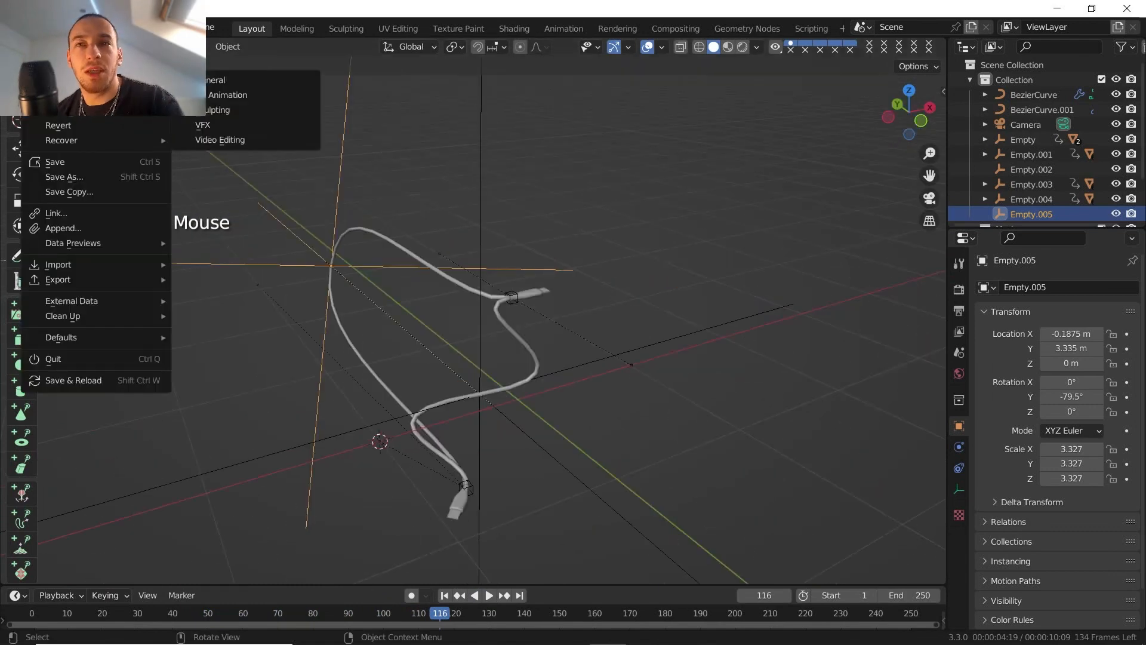
left_click(206, 88)
left_click(583, 364)
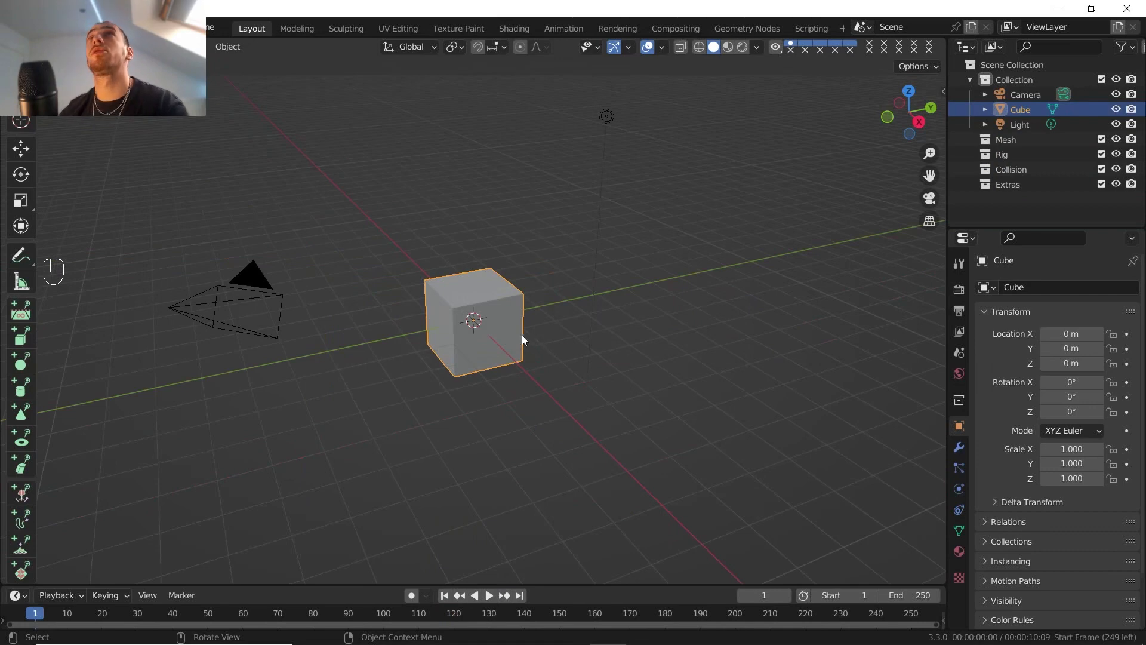
- Delete the light from the new scene and select the default cube
scroll(522, 334, "down", 3)
middle_click_drag(506, 333, 500, 364, "shift")
left_click(526, 279)
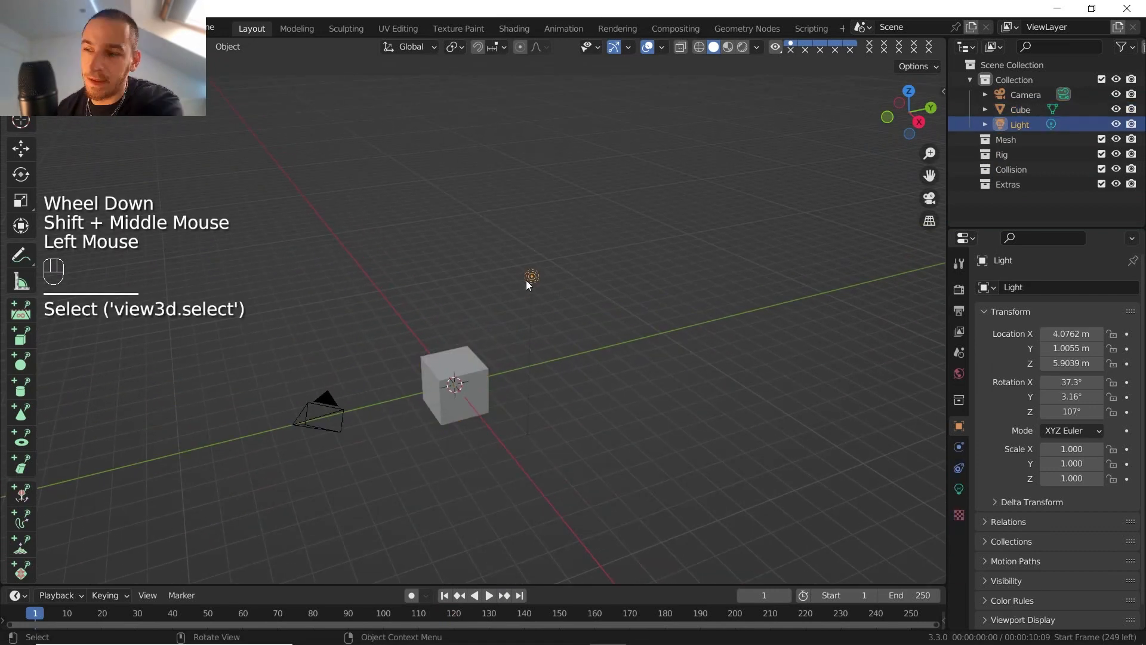
key("Home")
key("Delete")
left_click(536, 305)
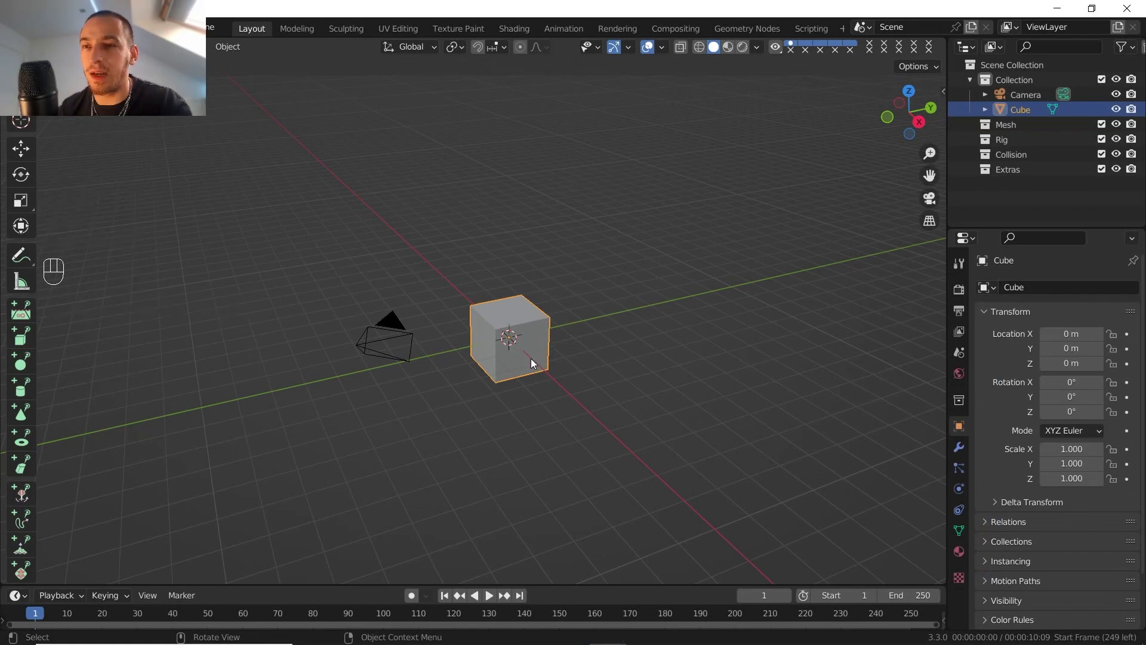
key("s")
key("z")
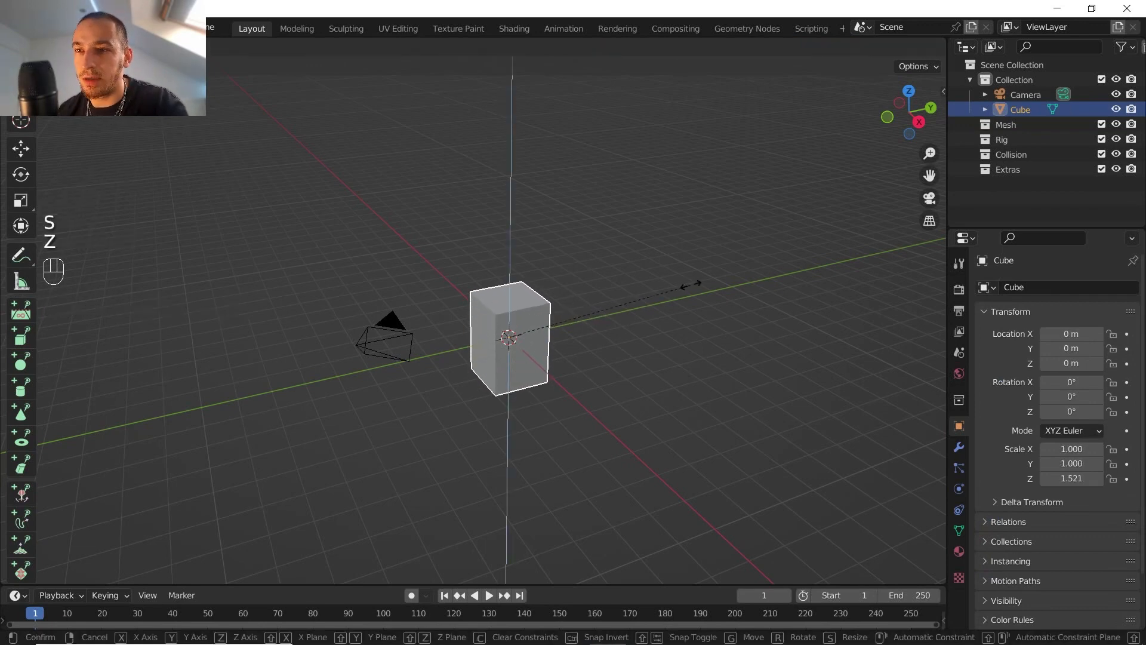
right_click(611, 292)
- Scale the default cube down to about 0.13 in X and Y, leaving its height unscaled
scroll(614, 293, "up", 1)
key("s")
key("shift+z")
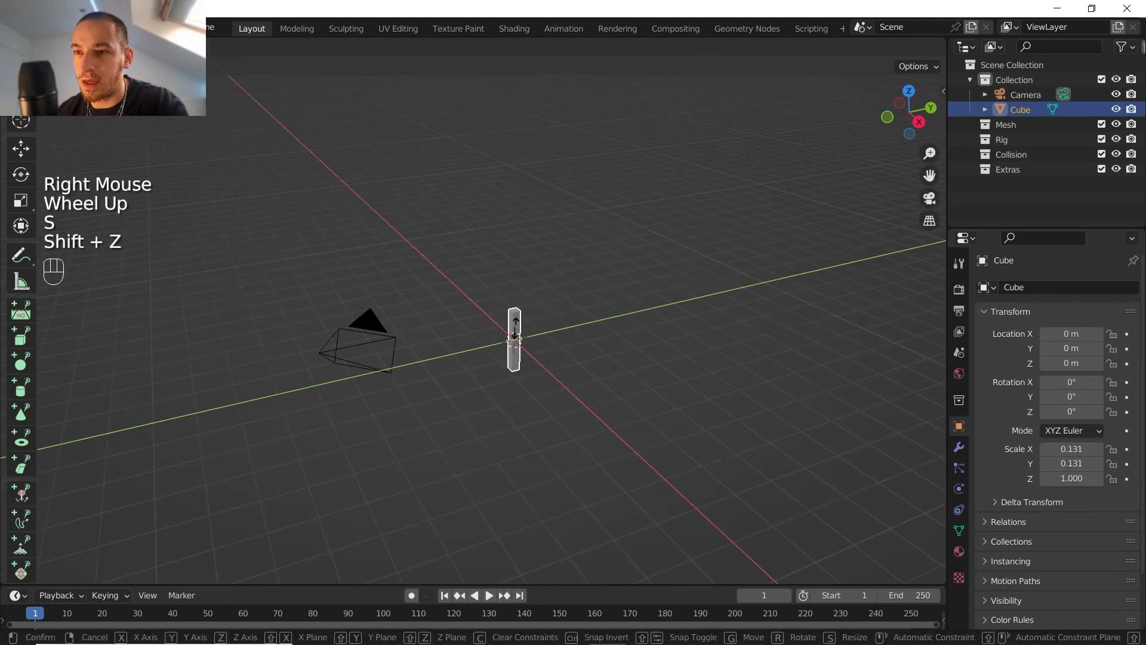
left_click(515, 327)
- Stretch the thin cube along Z into a tall post and move it along the Z axis
key("s")
key("z")
left_click(603, 332)
key("g")
key("z")
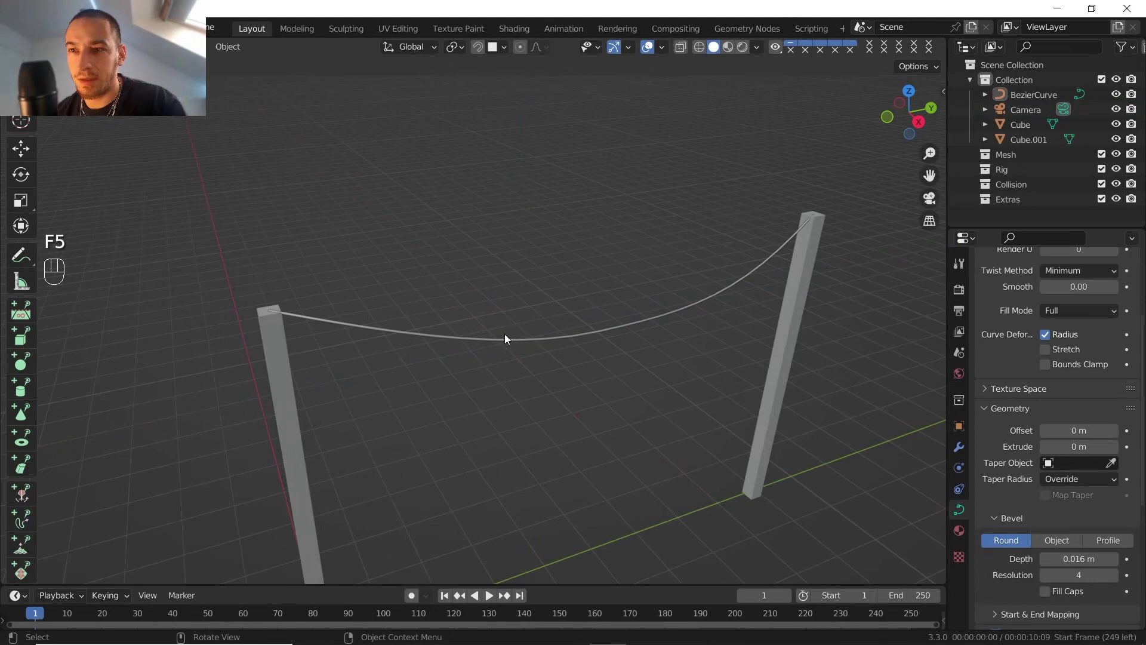
- Hook the Bezier curve's end control point on the first post to a new object
left_click(504, 339)
key("Tab")
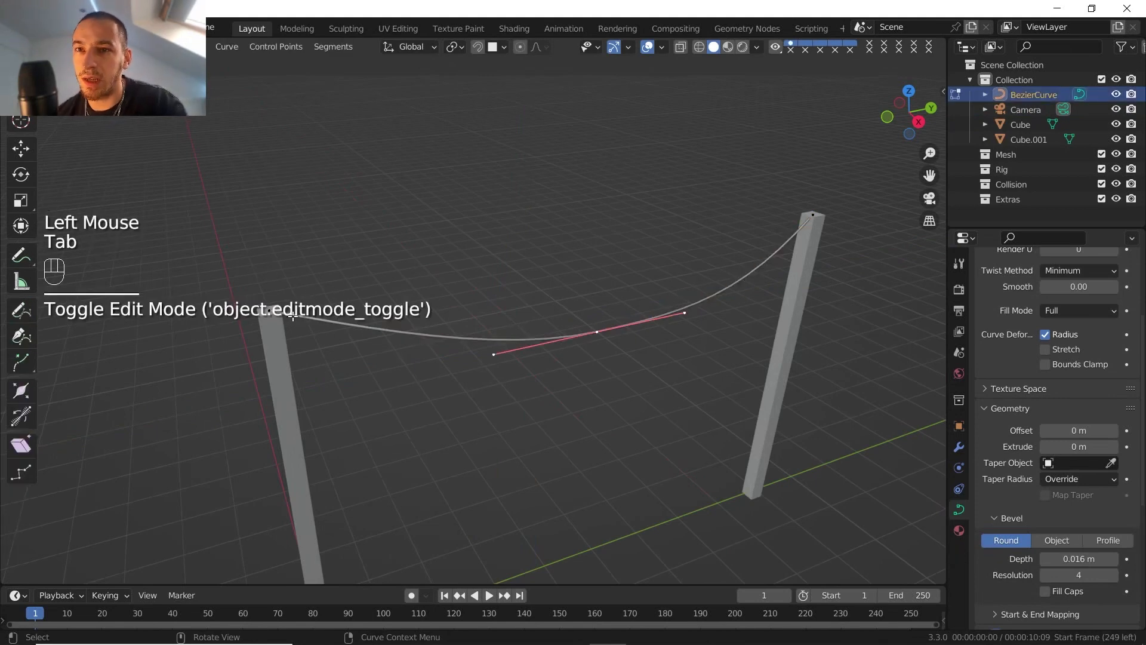
left_click(321, 339)
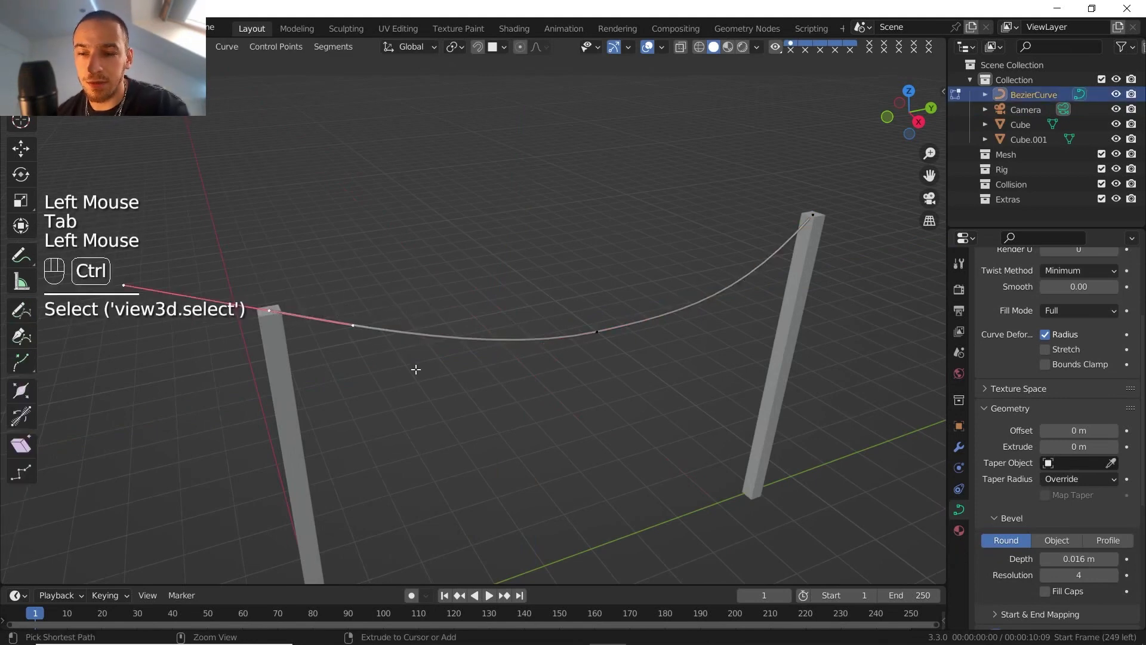
key("ctrl+h")
left_click(416, 368)
- Inspect the new hook empty beside the first post's top and try moving it, cancelling the move
middle_click_drag(446, 335, 428, 366)
middle_click_drag(356, 356, 418, 342)
scroll(417, 342, "up", 1)
mouse_move(416, 342)
middle_mouse_down("shift")
mouse_move(407, 350)
mouse_move(420, 358)
middle_mouse_up("shift")
scroll(386, 348, "up", 1)
left_click(328, 332)
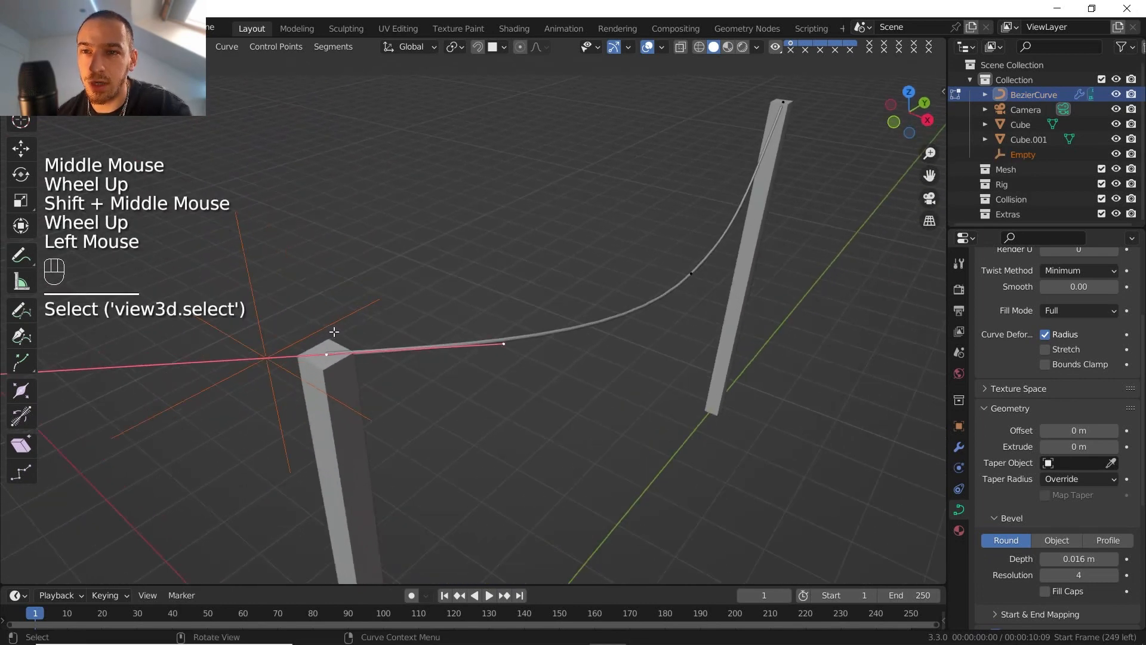
key("Tab")
left_click(326, 332)
key("g")
right_click(357, 308)
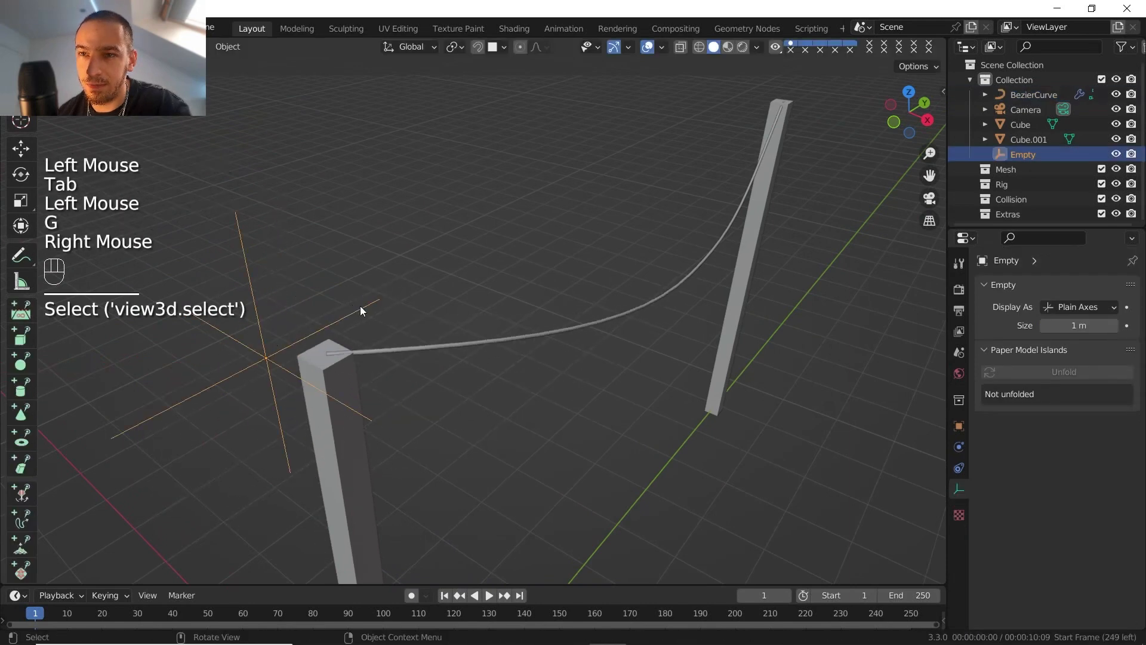
- Undo the new-object hook on the curve's end point, returning to curve editing
key("ctrl+z")
key("ctrl+z")
key("ctrl+z")
key("ctrl+z")
- Snap the 3D cursor to the curve's end point on the first post and add a Plain Axes empty there
key("shift+s")
left_click(377, 393)
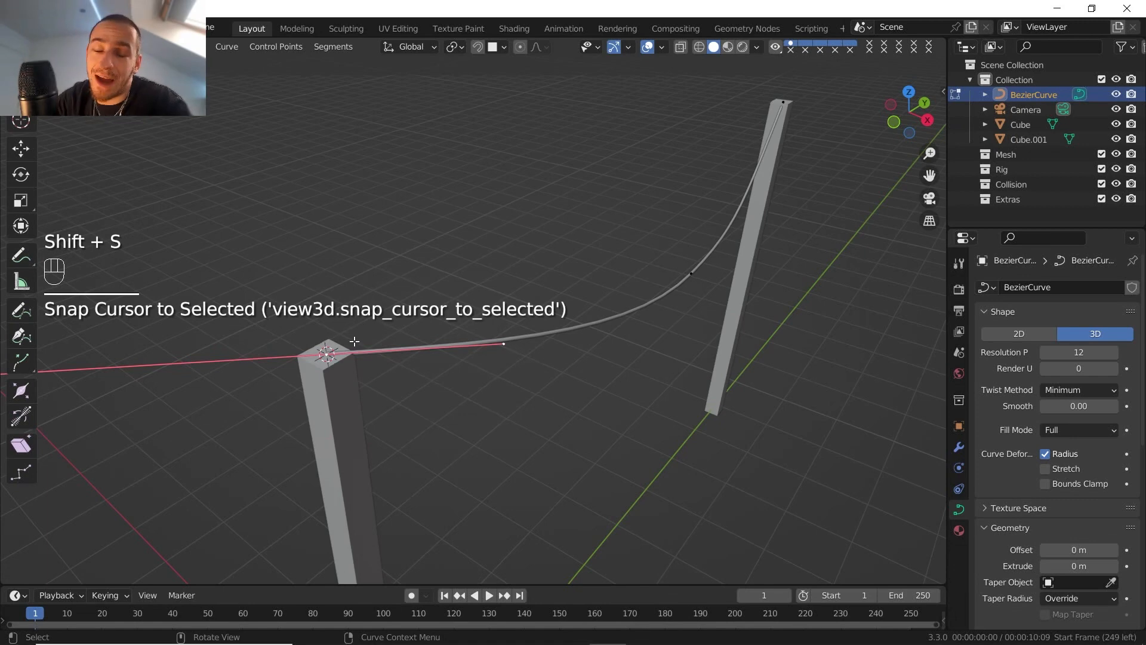
key("Tab")
scroll(348, 340, "up", 1, "shift")
middle_click_drag(347, 341, 411, 449, "shift")
scroll(417, 446, "up", 2)
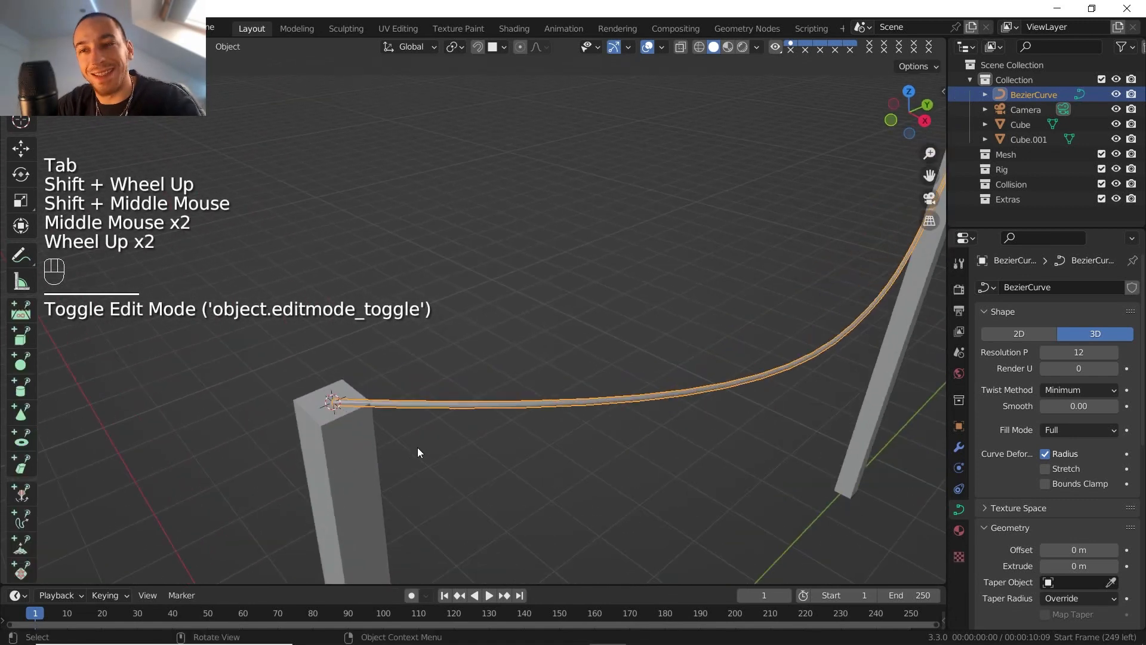
key("shift+a")
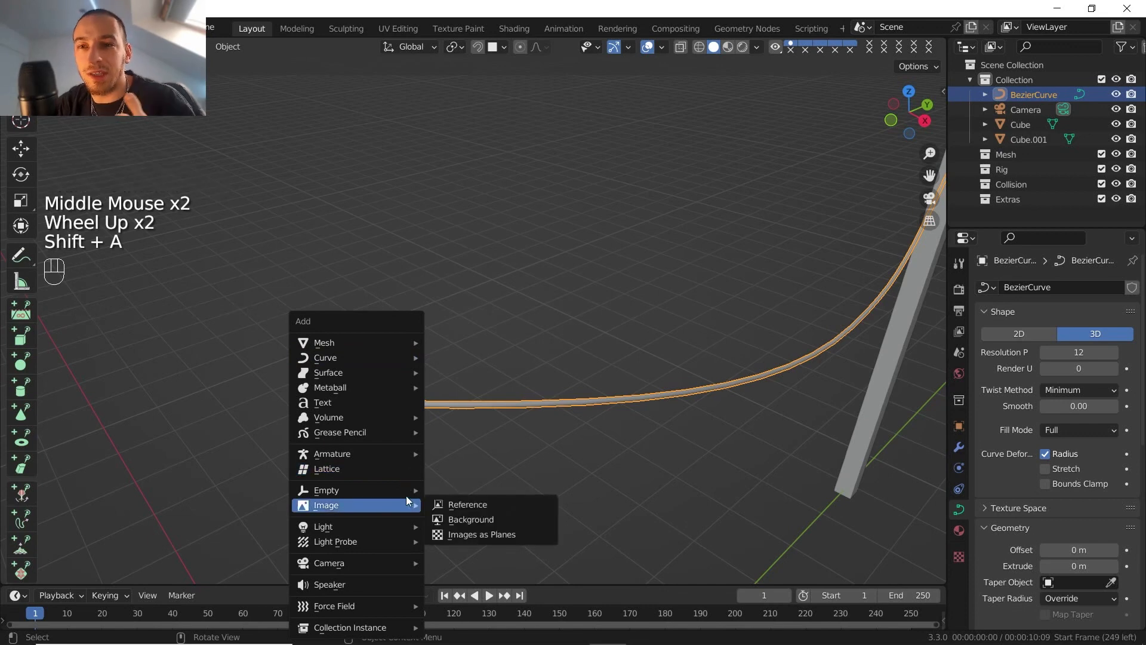
mouse_move(411, 490)
left_click(463, 492)
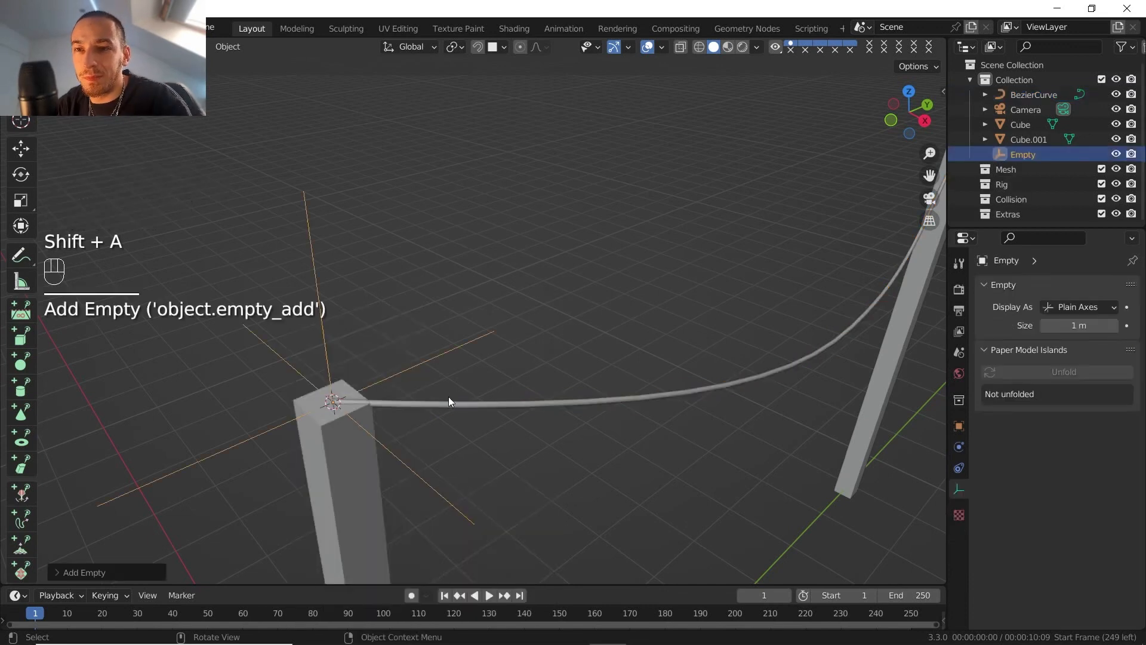
- Place Plain Axes empties at the curve's end point on the second post and at its middle control point
scroll(449, 396, "down", 2)
middle_click_drag(478, 367, 364, 418, "shift")
left_click(676, 264)
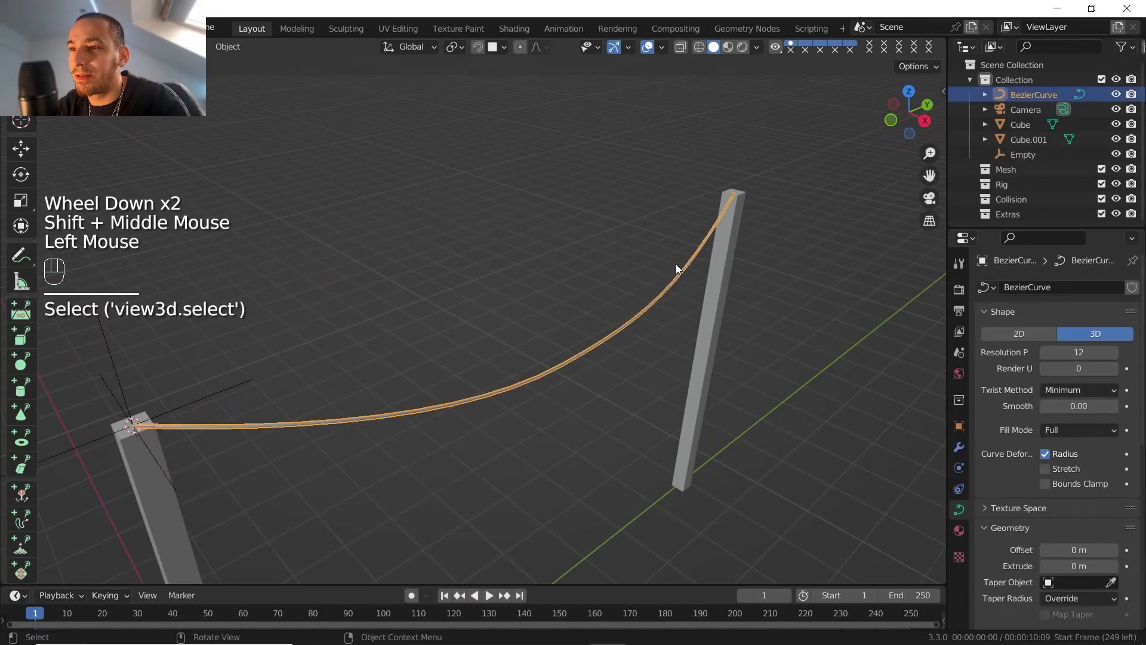
key("Tab")
left_click(753, 193)
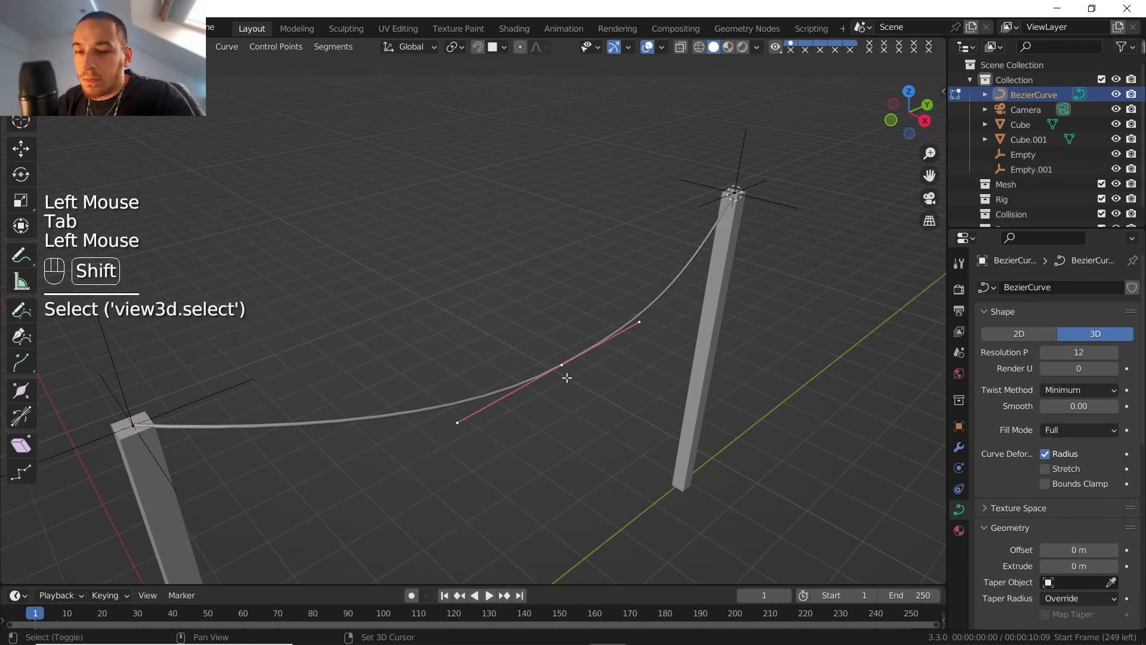
key("shift+s")
- Hook the curve's end point on the first post to the empty placed there, using Hook to Selected Object
left_click(240, 401, "shift")
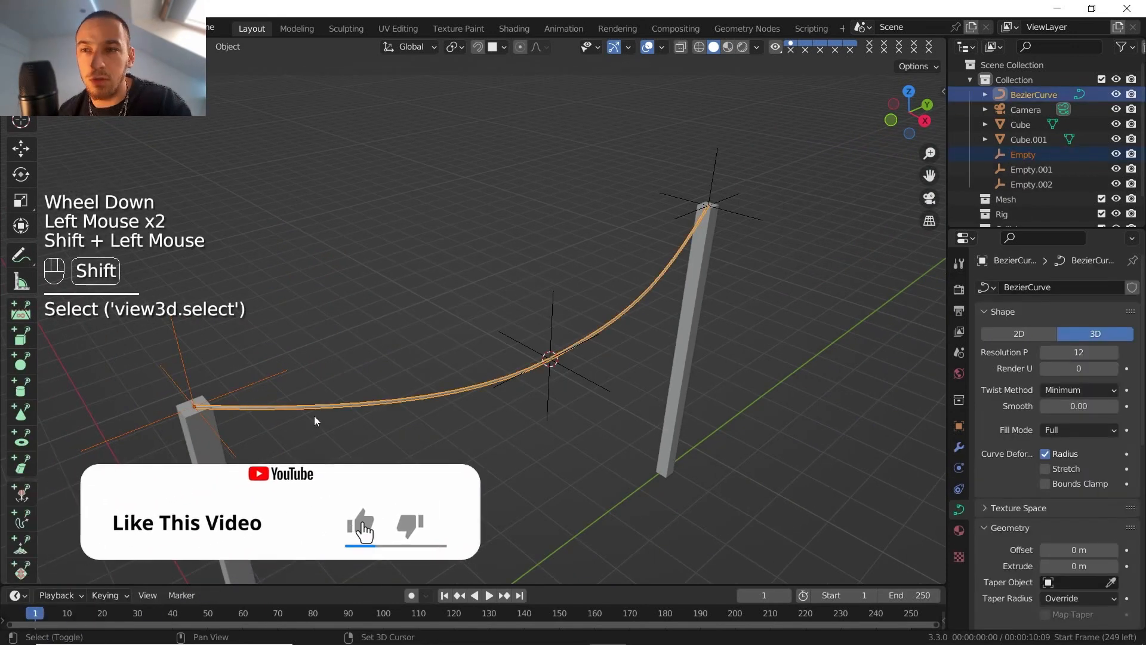
middle_click_drag(314, 416, 446, 380, "shift")
scroll(261, 345, "up", 2)
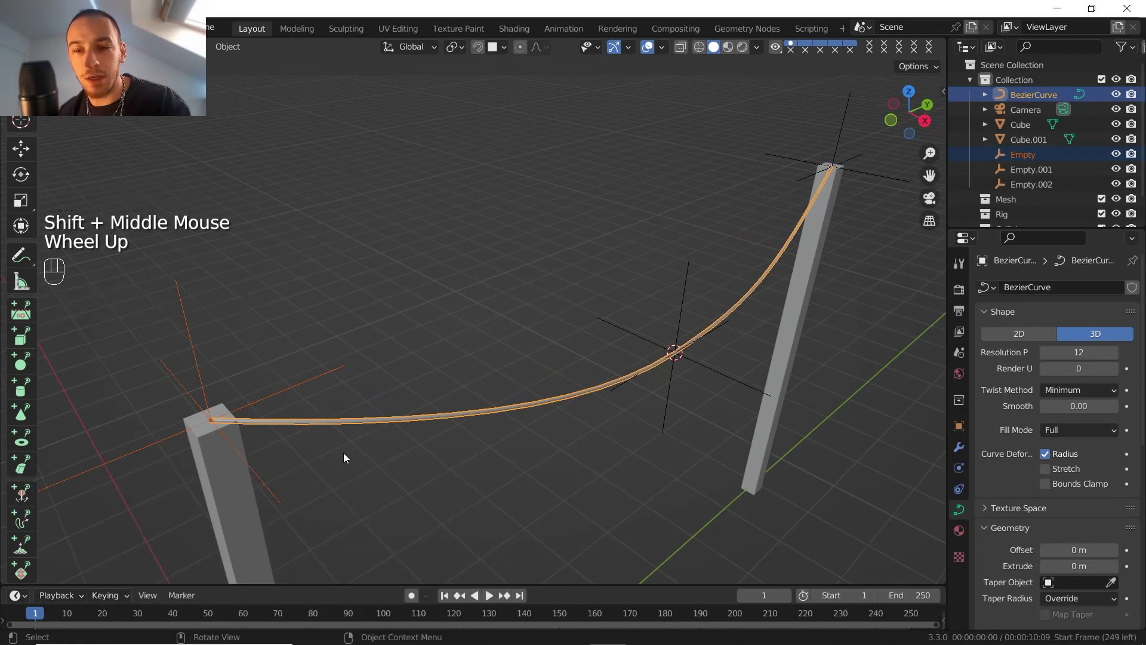
key("Tab")
left_click(212, 421)
key("ctrl+h")
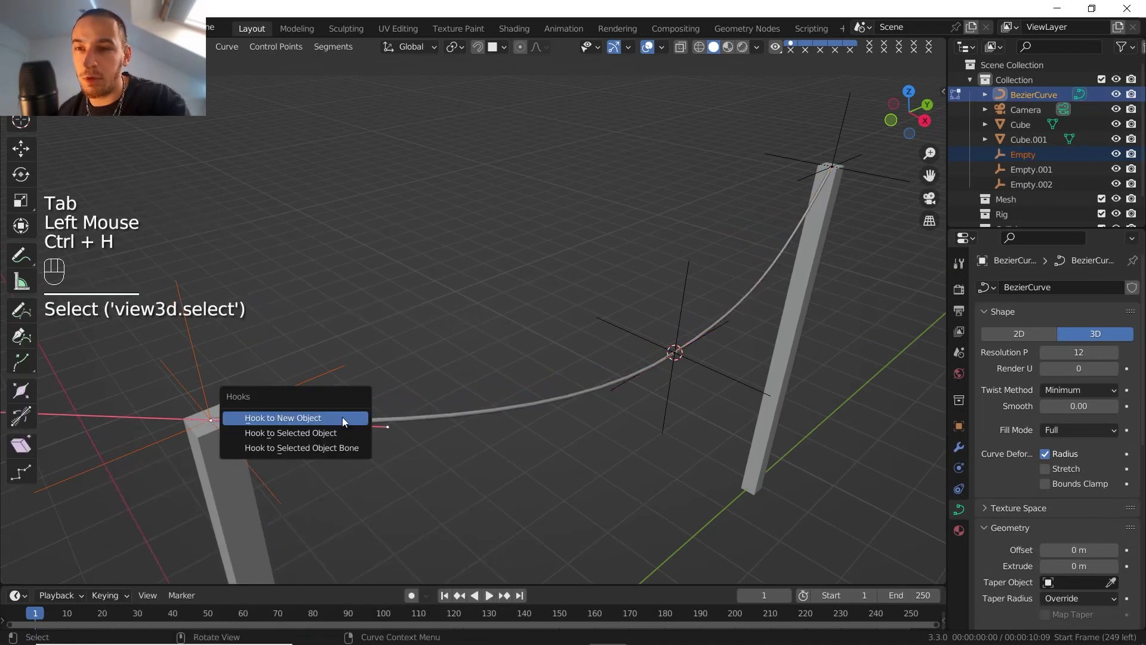
left_click(324, 431)
key("Tab")
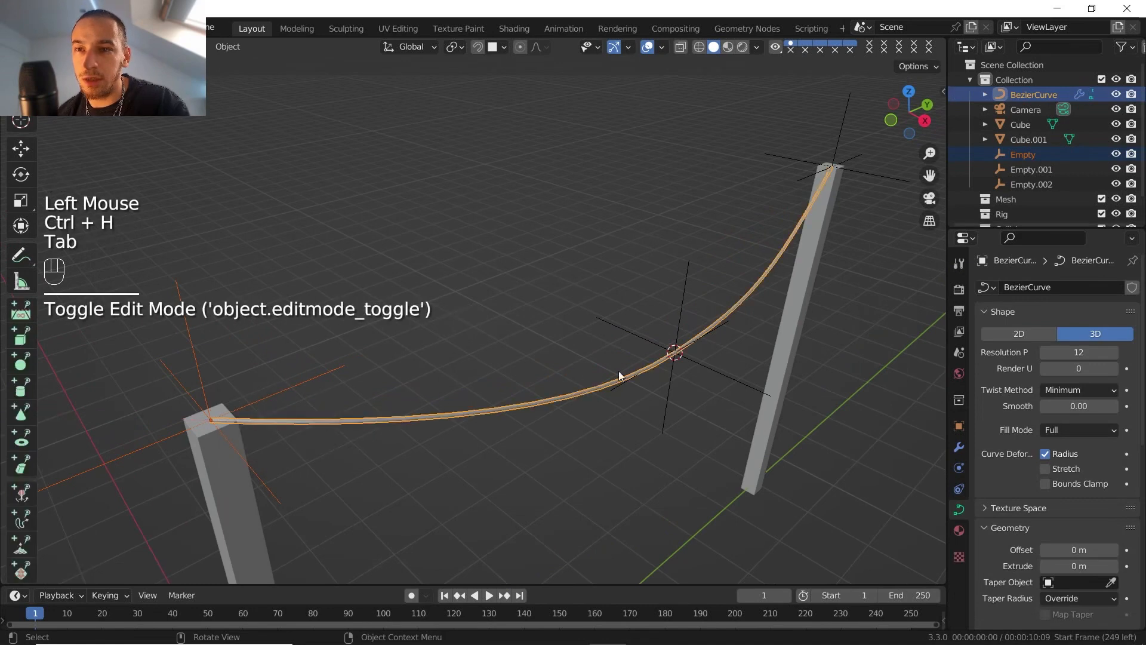
- Hook the curve's middle control point to the middle empty, Empty.002, using Hook to Selected Object
left_click(662, 362)
left_click(632, 368, "shift")
key("Tab")
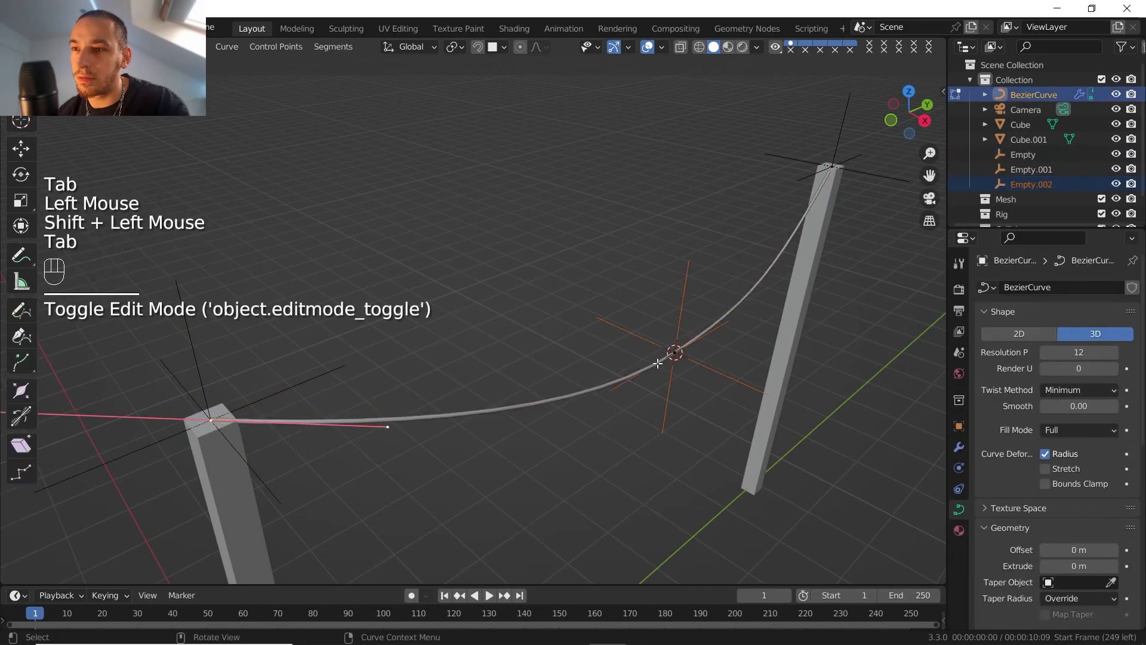
left_click(674, 355)
key("ctrl+h")
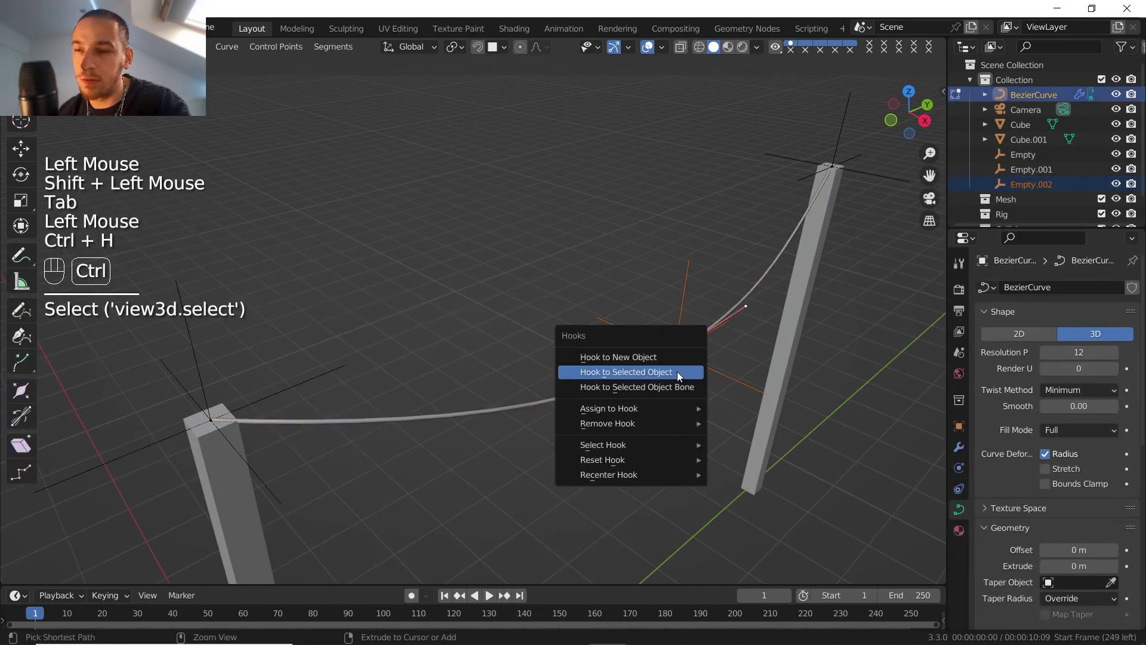
left_click(677, 371)
key("Tab")
- Hook the curve's end point on the second post to Empty.001
left_click(832, 167)
left_click(819, 188, "shift")
key("Tab")
left_click(831, 168)
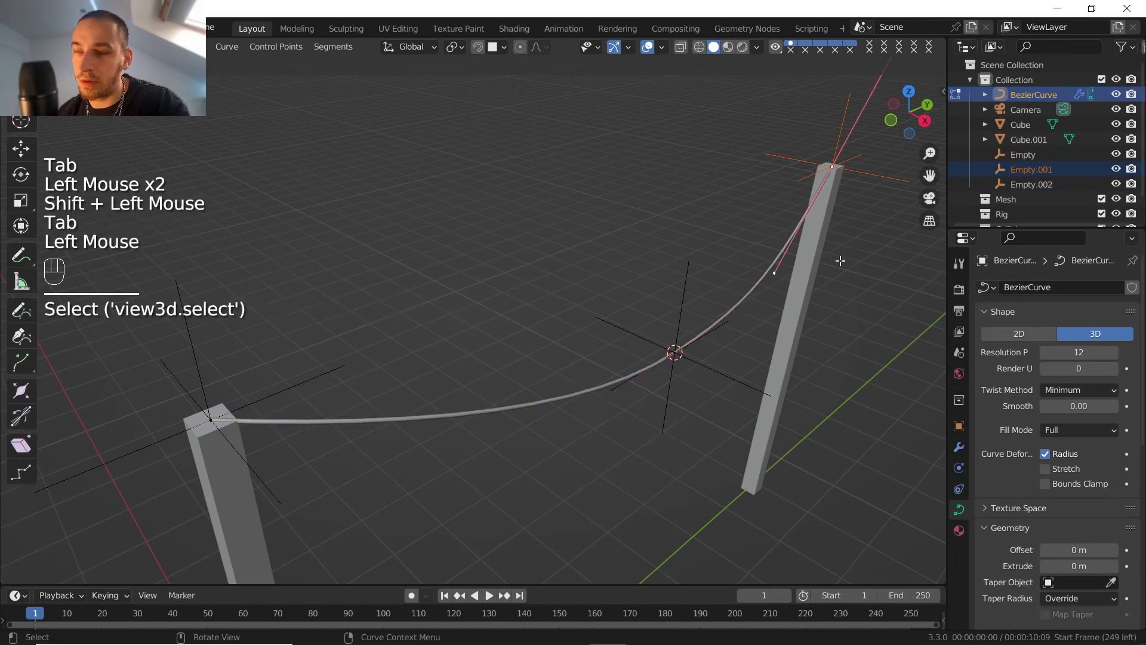
key("ctrl+h")
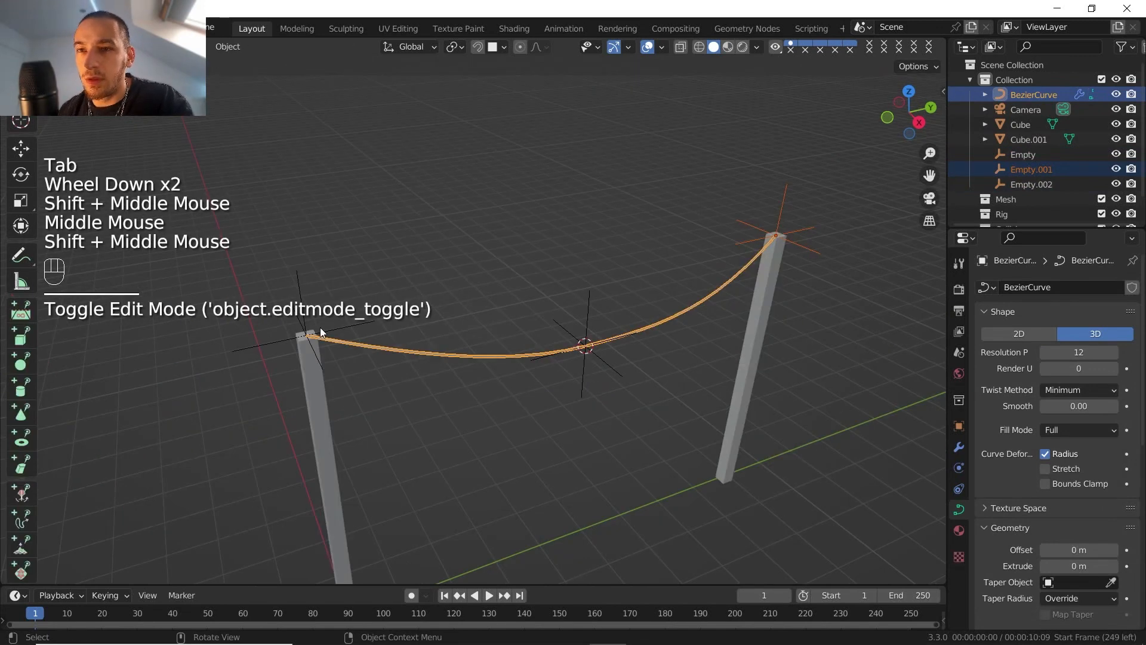
- Test the hooks by moving the empty on each post's top, cancelling both moves
left_click(321, 329)
key("g")
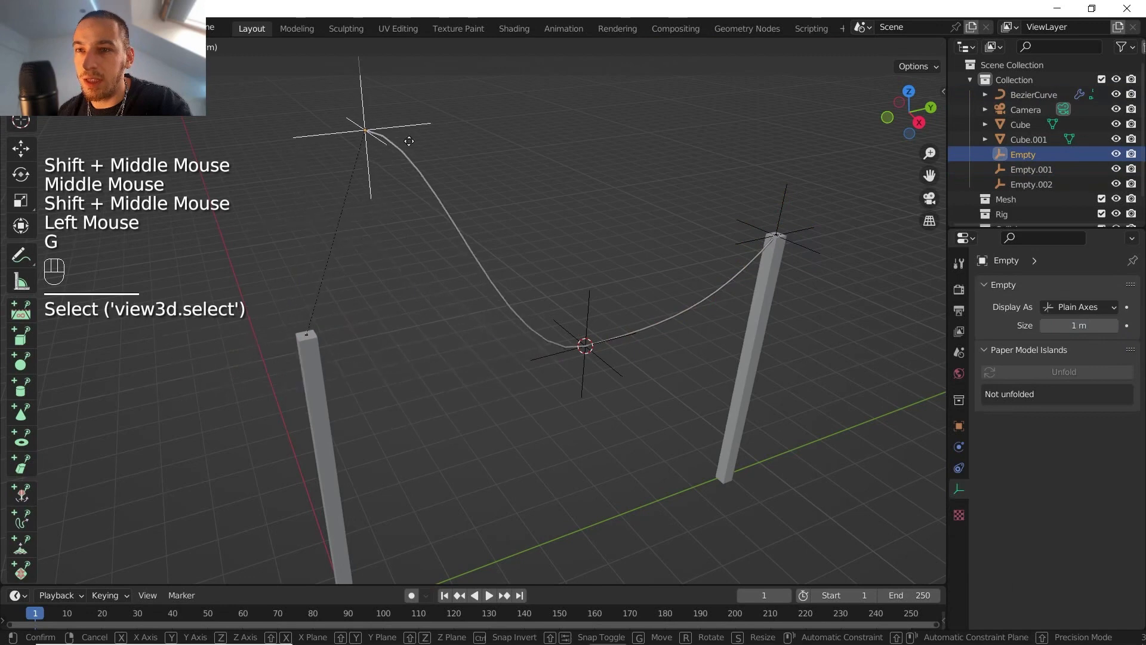
right_click(409, 140)
left_click(809, 222)
left_click(808, 224)
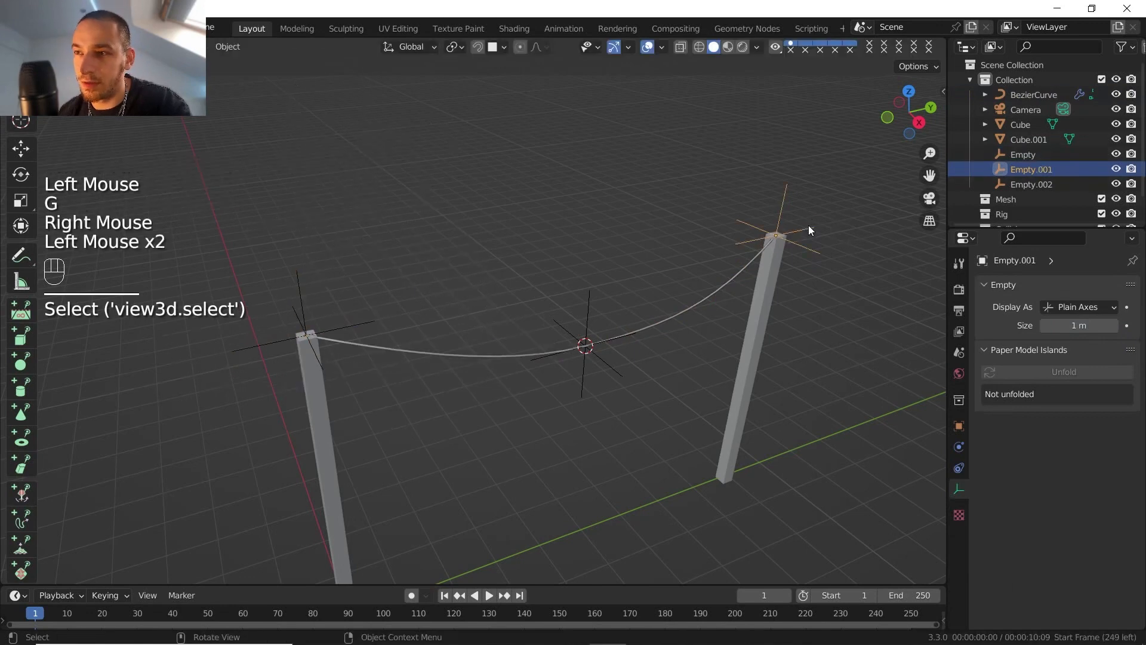
key("g")
right_click(788, 248)
- Try moving the first post on its own to see whether the cable follows, cancelling each move
middle_click_drag(433, 332, 550, 296, "shift")
left_click(429, 370)
key("g")
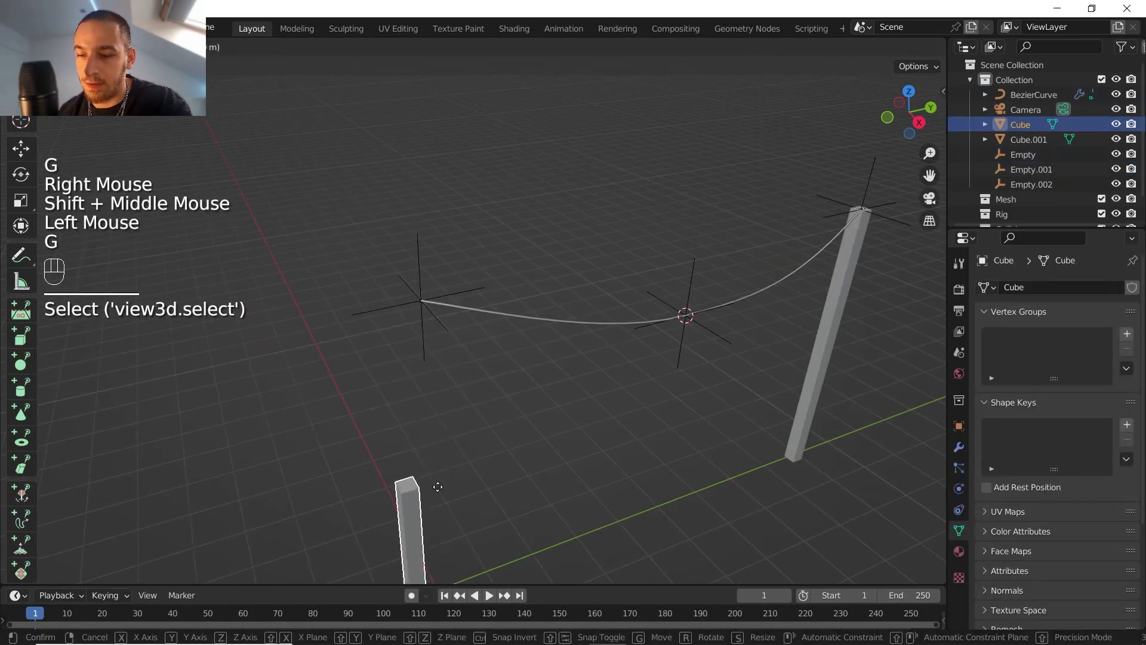
right_click(461, 278)
key("g")
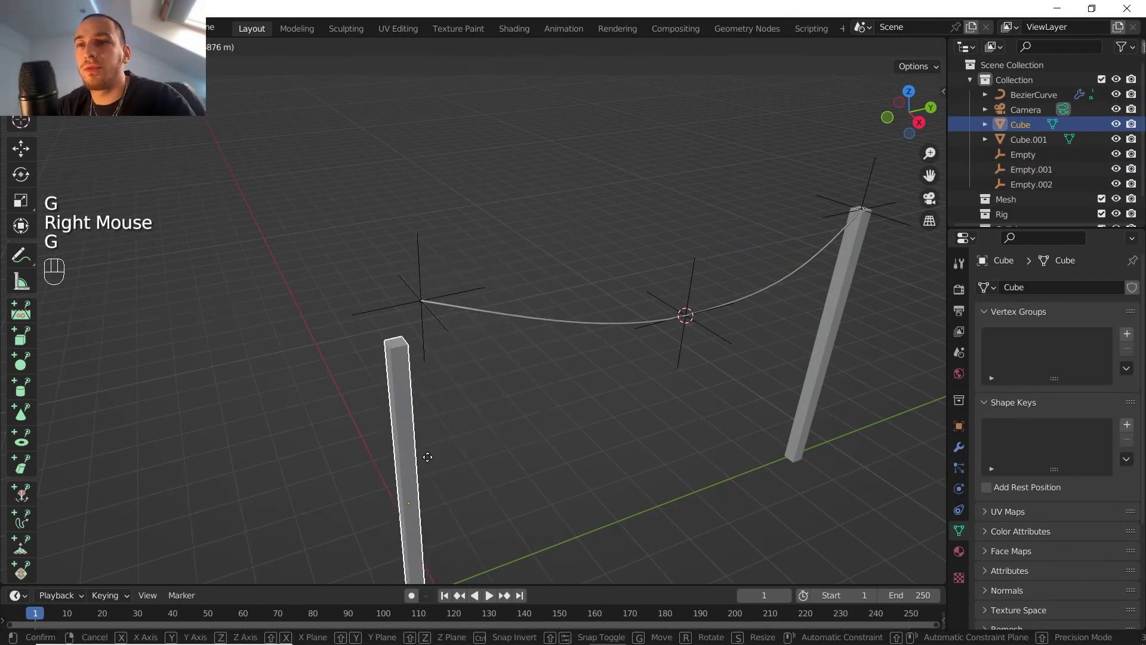
right_click(448, 319)
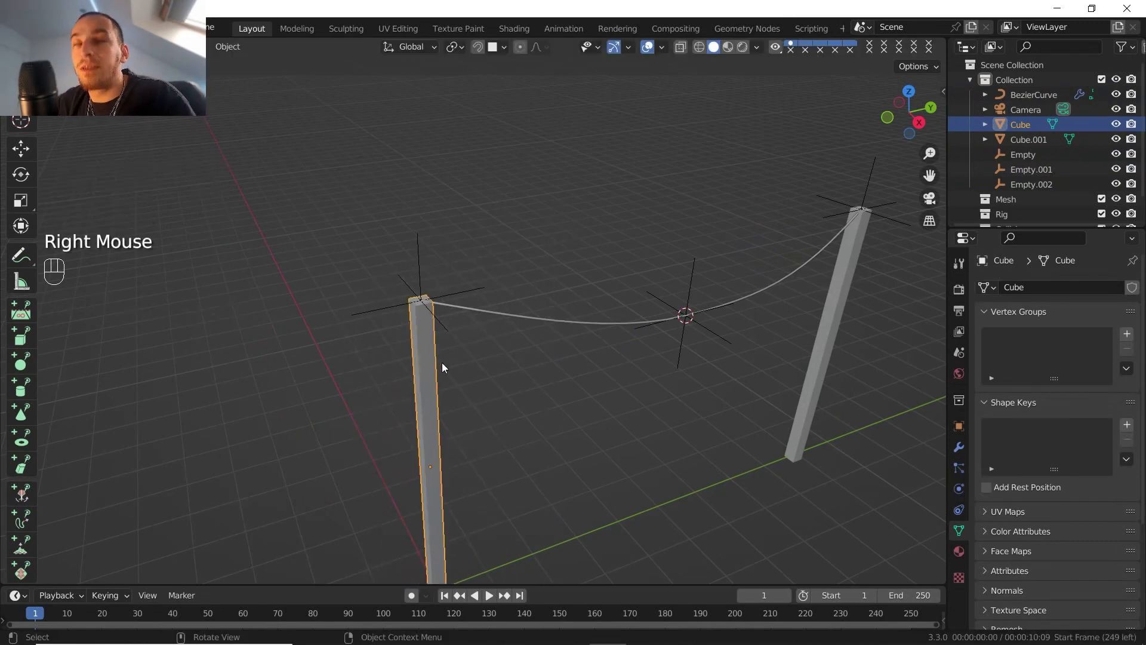
- Parent the empty at each post's top to its own post with the Object option
left_click(481, 292)
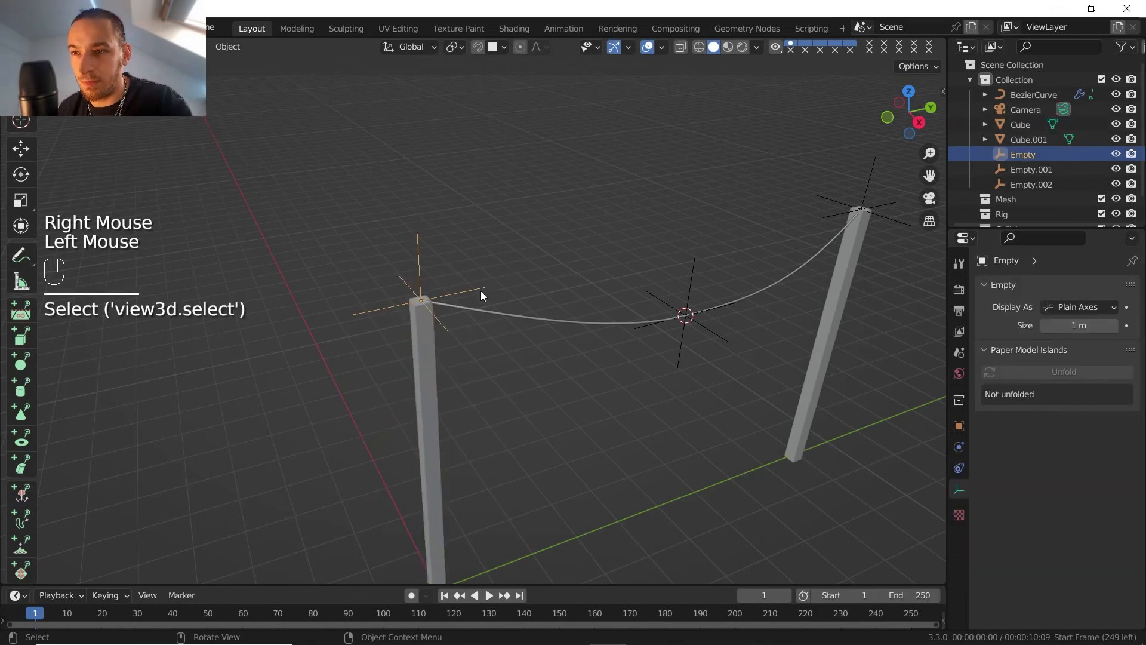
left_click(420, 336, "shift")
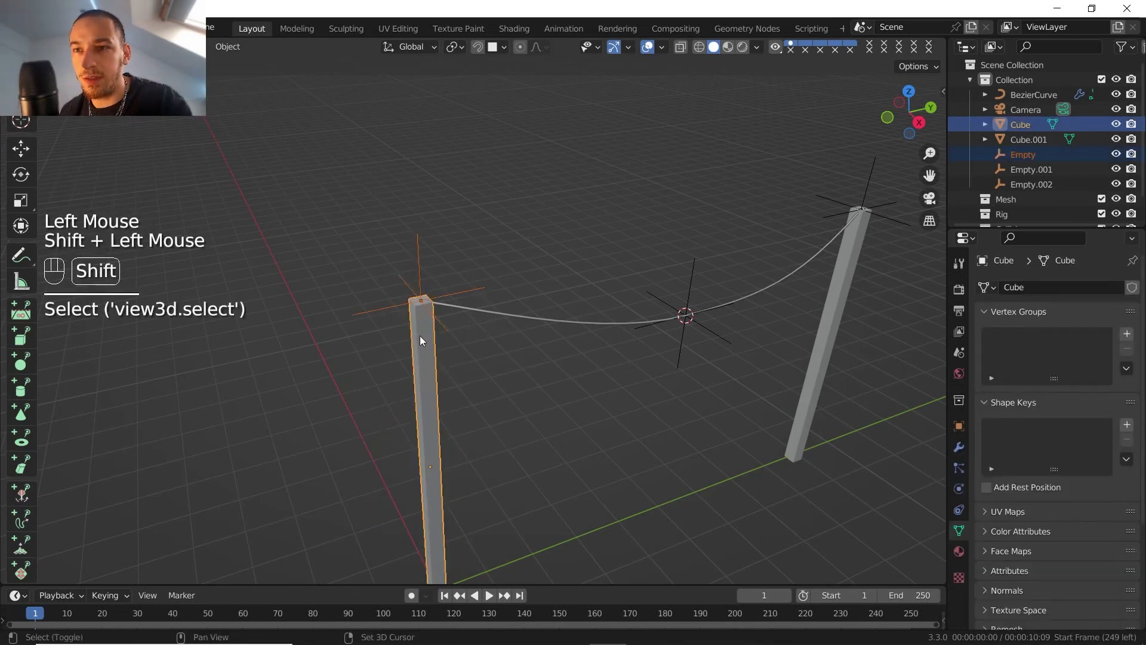
key("ctrl+p")
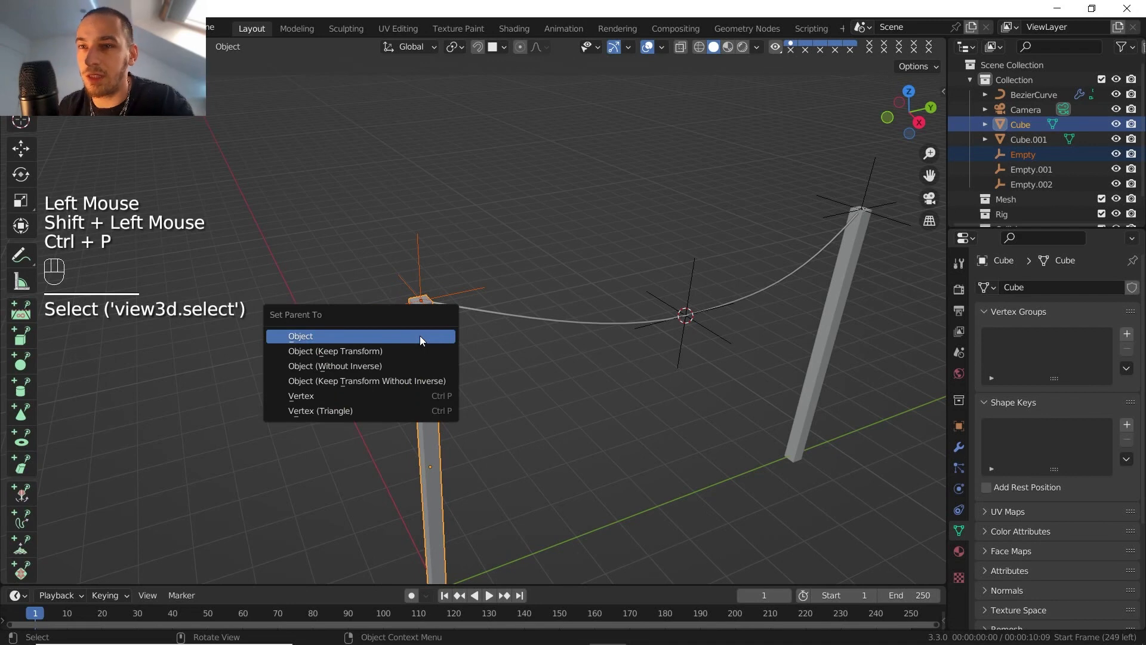
left_click(420, 335)
- Test the parenting by moving the first post with its attached cable end, and cancel the move
left_click(485, 311)
key("g")
right_click(533, 375)
scroll(518, 427, "down", 2)
middle_click_drag(519, 428, 477, 436, "shift")
middle_click_drag(478, 436, 521, 389)
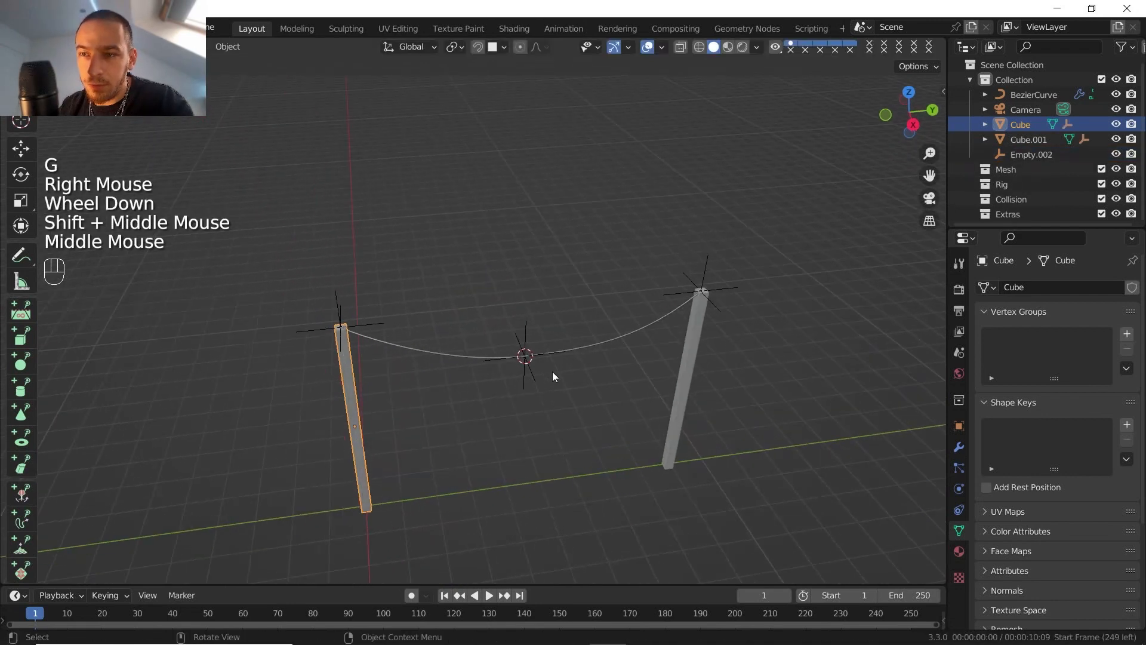
- Add a Sphere empty at the cable's middle and lower it along Z to ground level between the posts
key("shift+a")
mouse_move(557, 375)
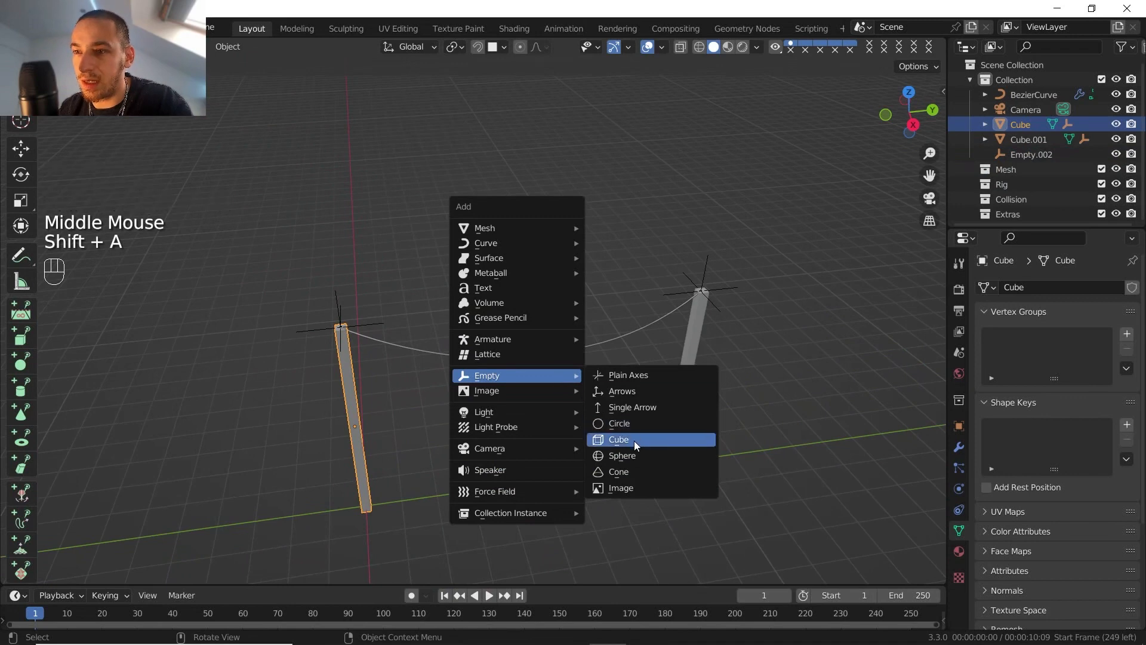
left_click(632, 456)
key("g")
key("z")
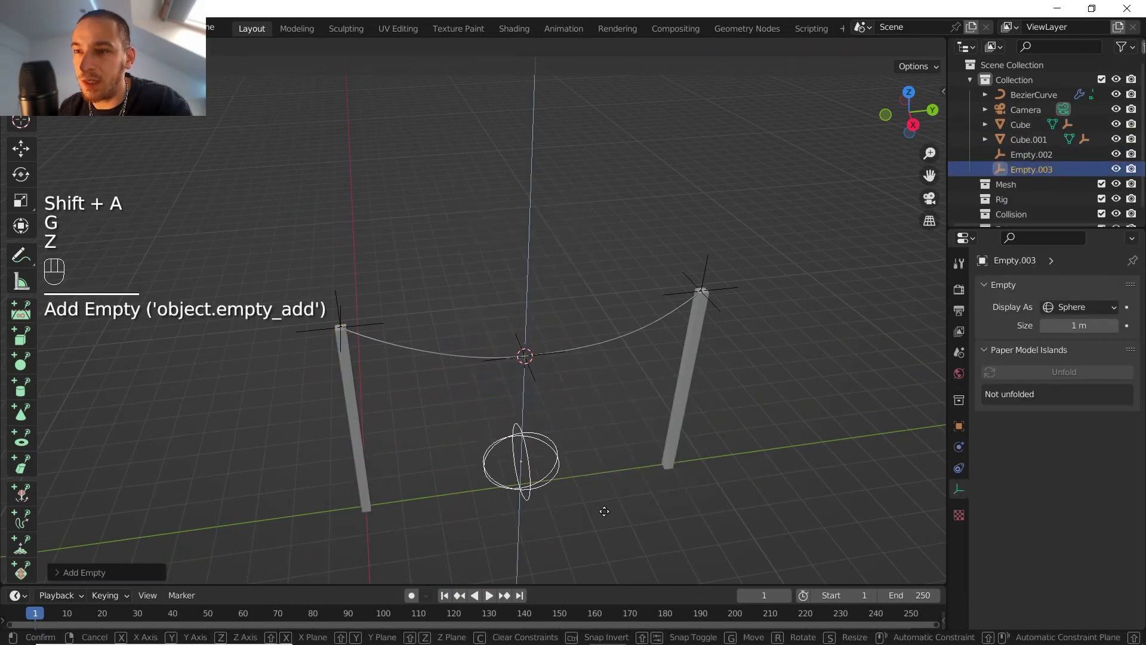
left_click(604, 523)
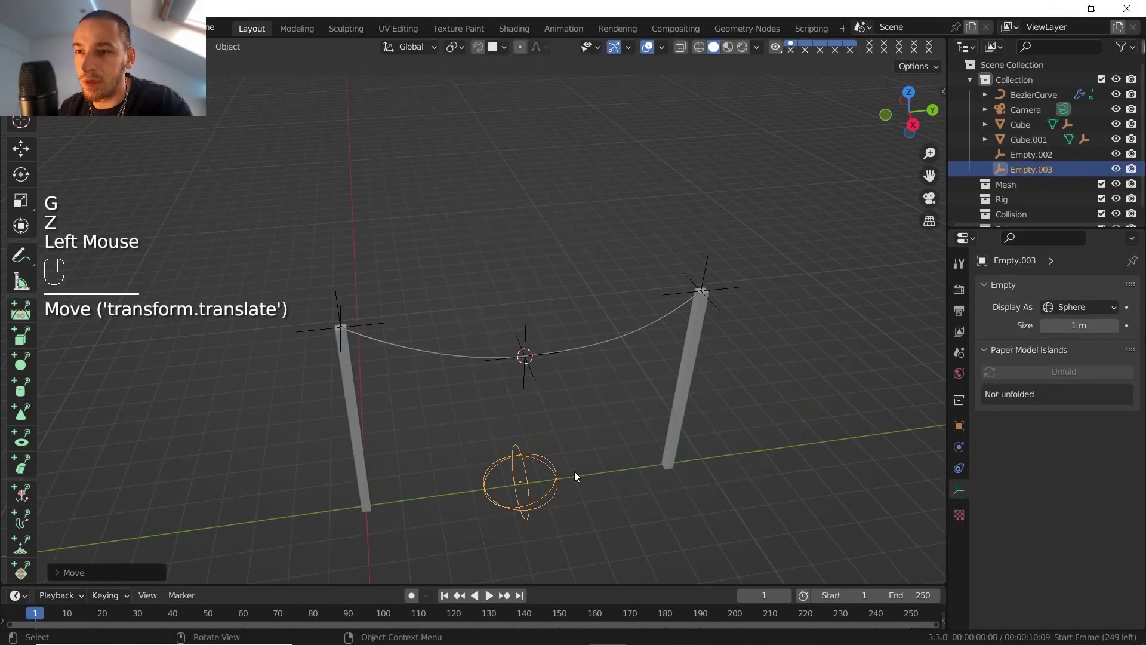
- Parent both posts and the cable's middle empty to the sphere empty at ground level, using the Object option
middle_click_drag(464, 395, 292, 262)
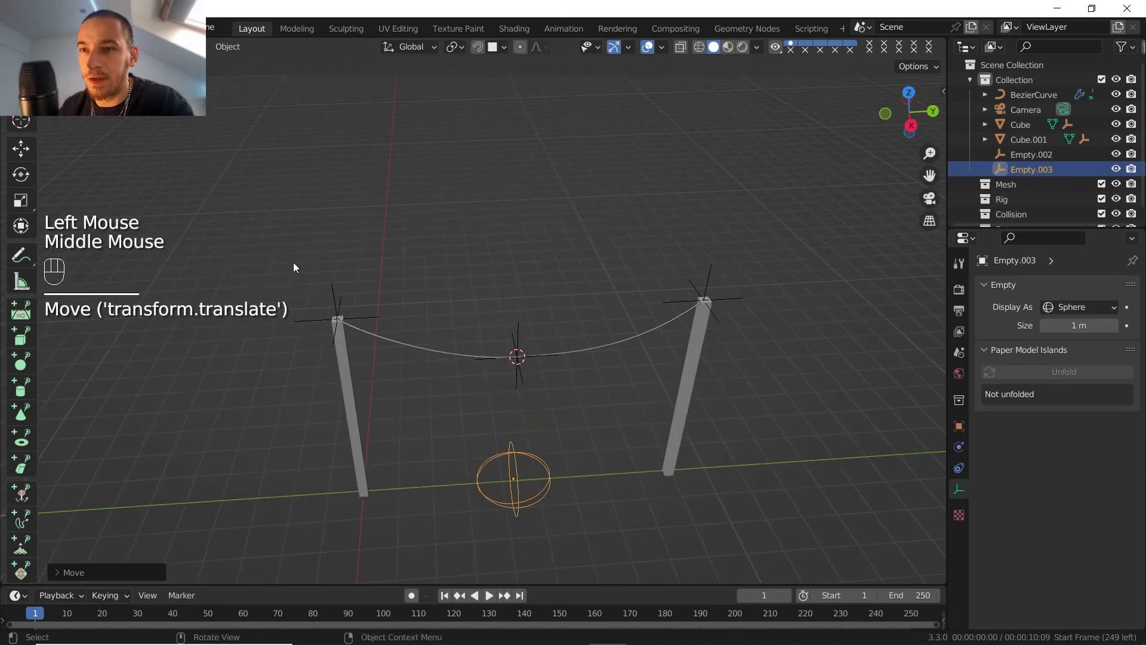
left_click_drag(288, 257, 412, 302)
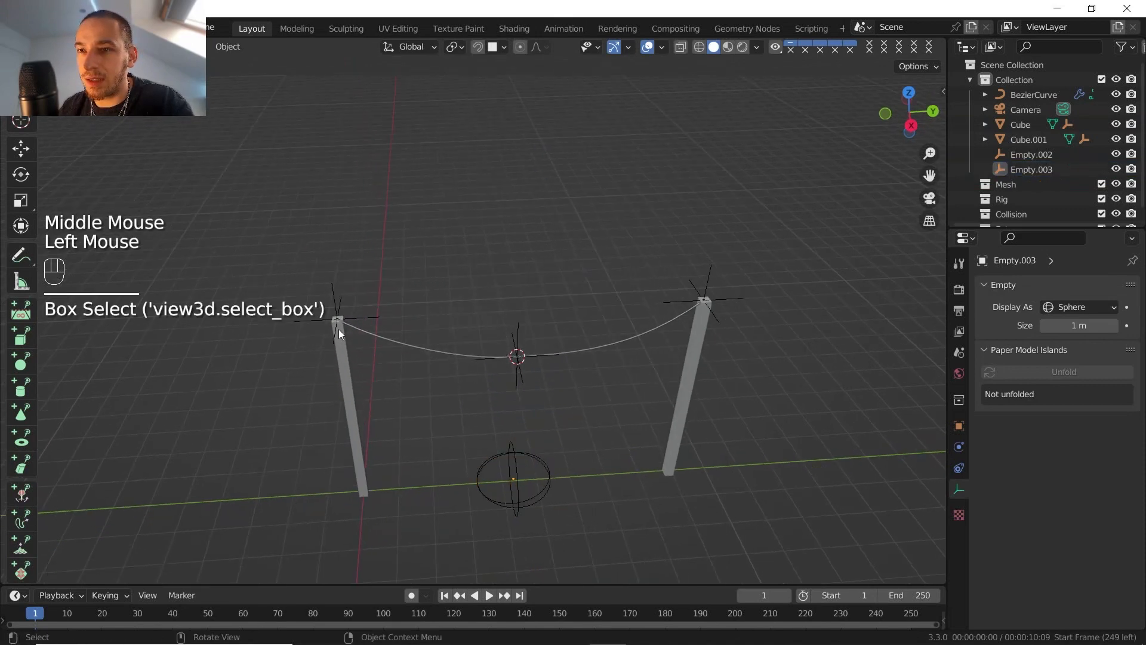
left_click(338, 328)
left_click(518, 329, "shift")
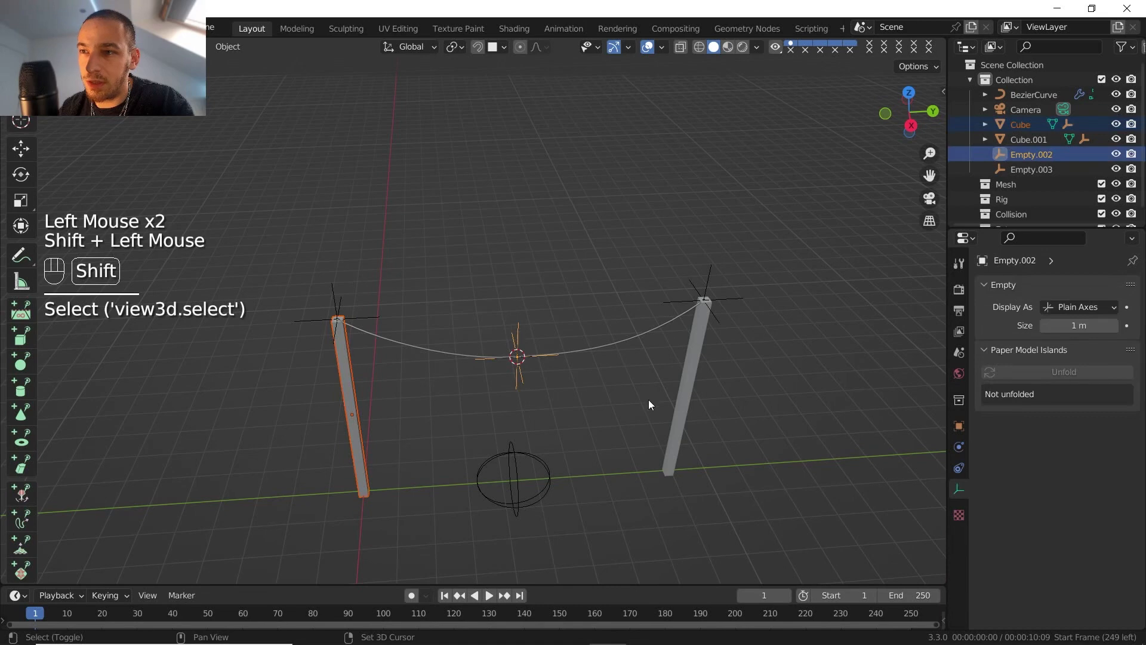
left_click(679, 407, "shift")
left_click(542, 462, "shift")
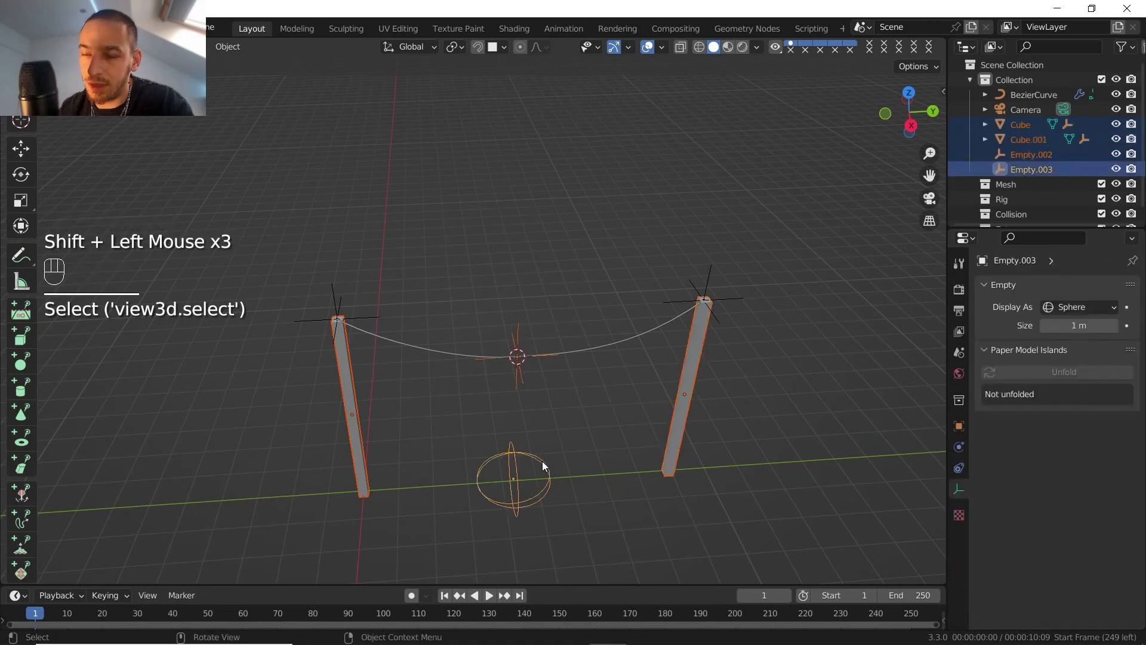
key("ctrl+p")
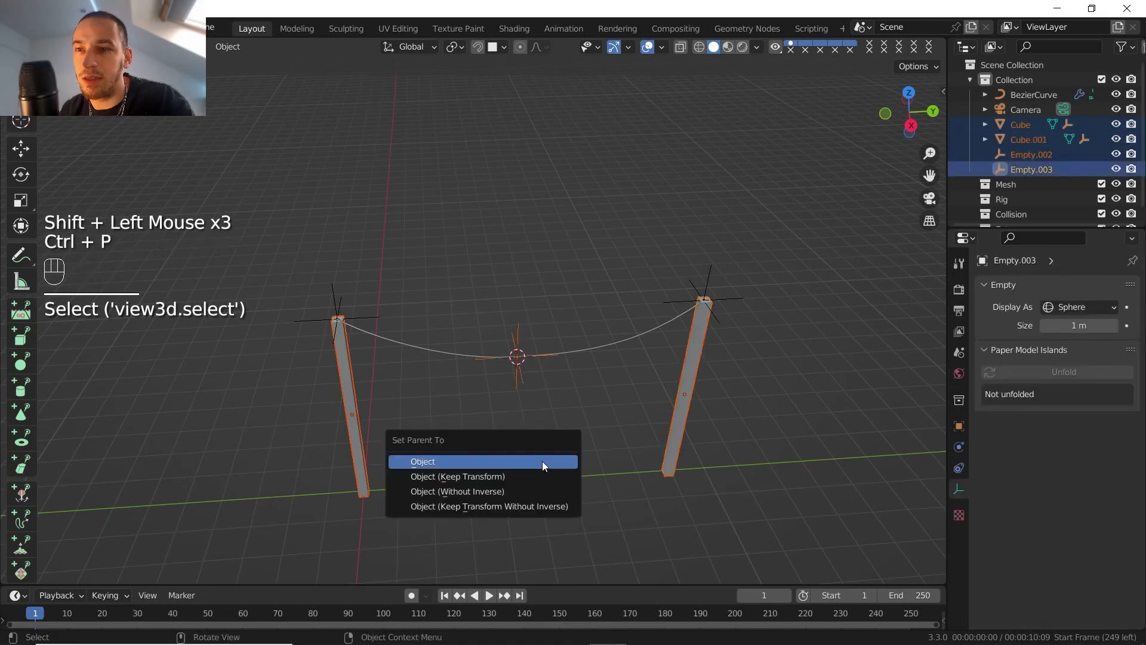
left_click(542, 462)
- Test the parenting by moving the sphere empty with the whole cable assembly, and cancel the move
left_click(536, 470)
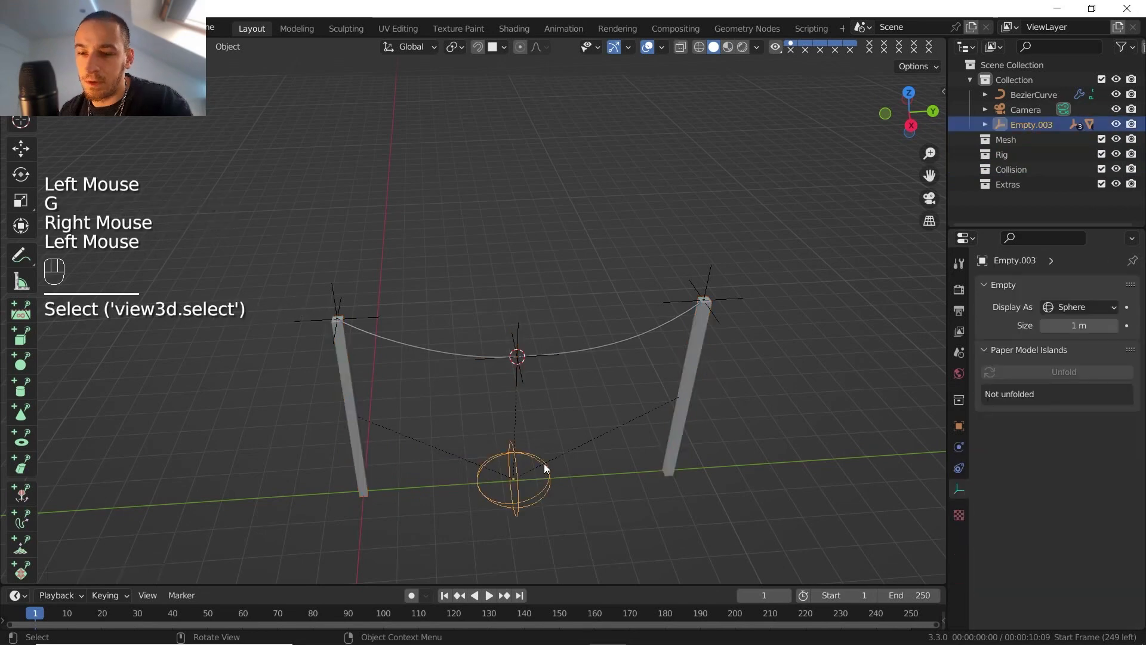
key("g")
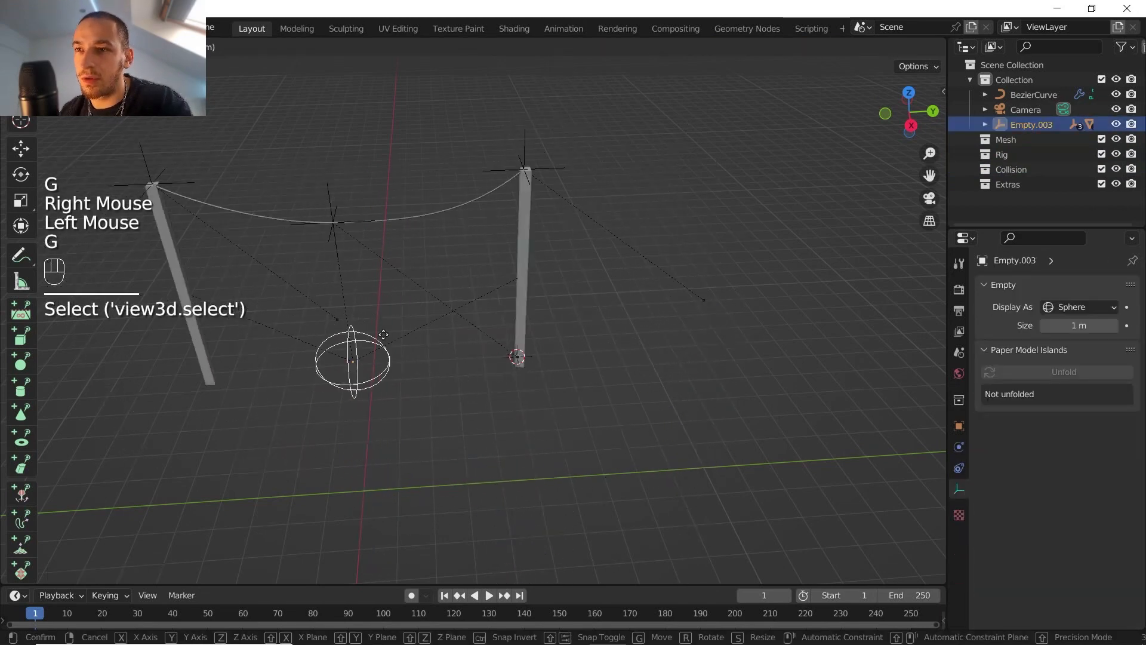
right_click(383, 335)
- Move the second post across the ground plane with Z locked, and rotate it around Z to straighten its cable end
scroll(496, 369, "down", 2)
middle_click_drag(496, 368, 513, 358, "shift")
middle_click_drag(513, 358, 545, 339)
left_click(604, 270)
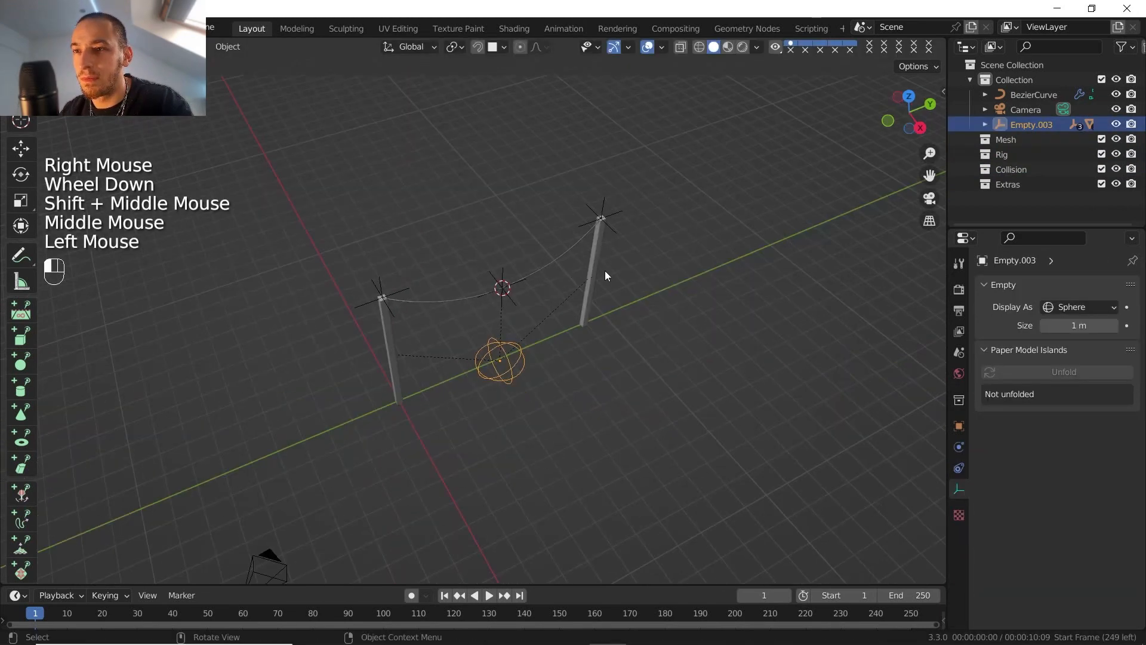
key("g")
key("shift+z")
left_click(743, 455)
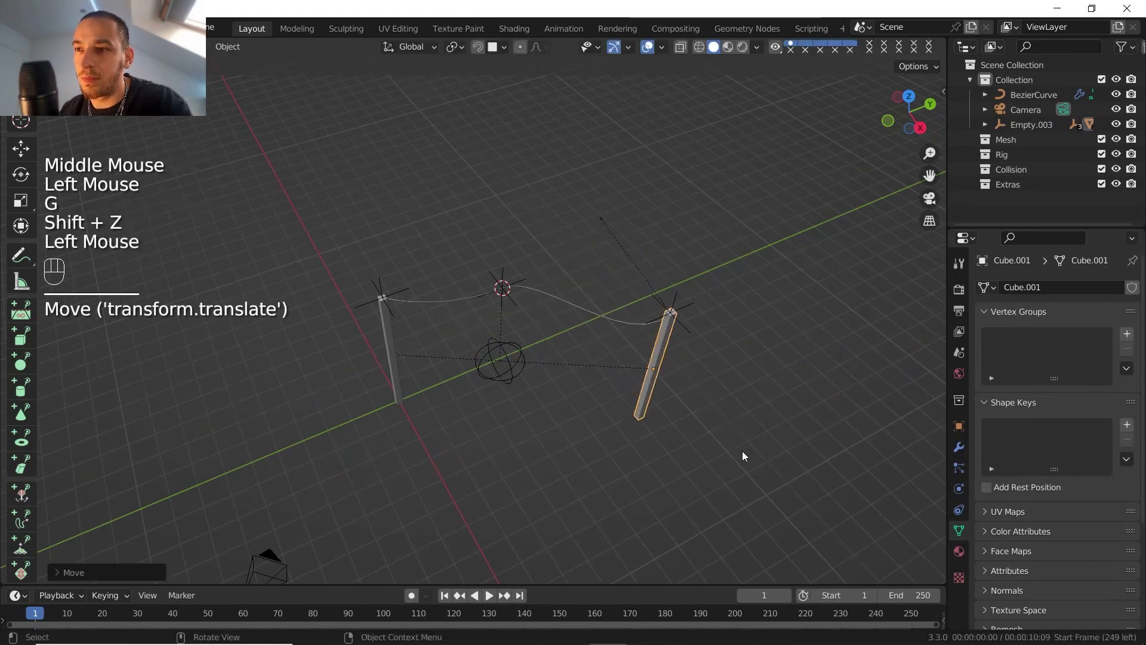
key("r")
key("z")
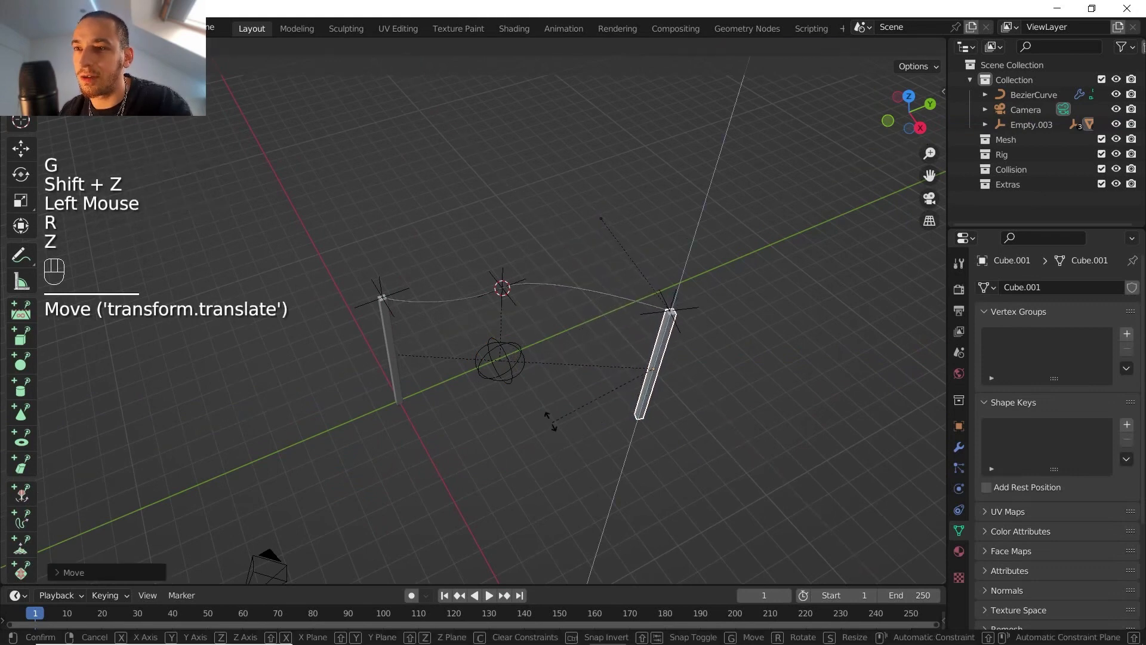
left_click(540, 401)
- Move the cable's middle empty between the repositioned posts so the cable hangs evenly
left_click(514, 282)
left_click(514, 281)
left_click(514, 282)
key("g")
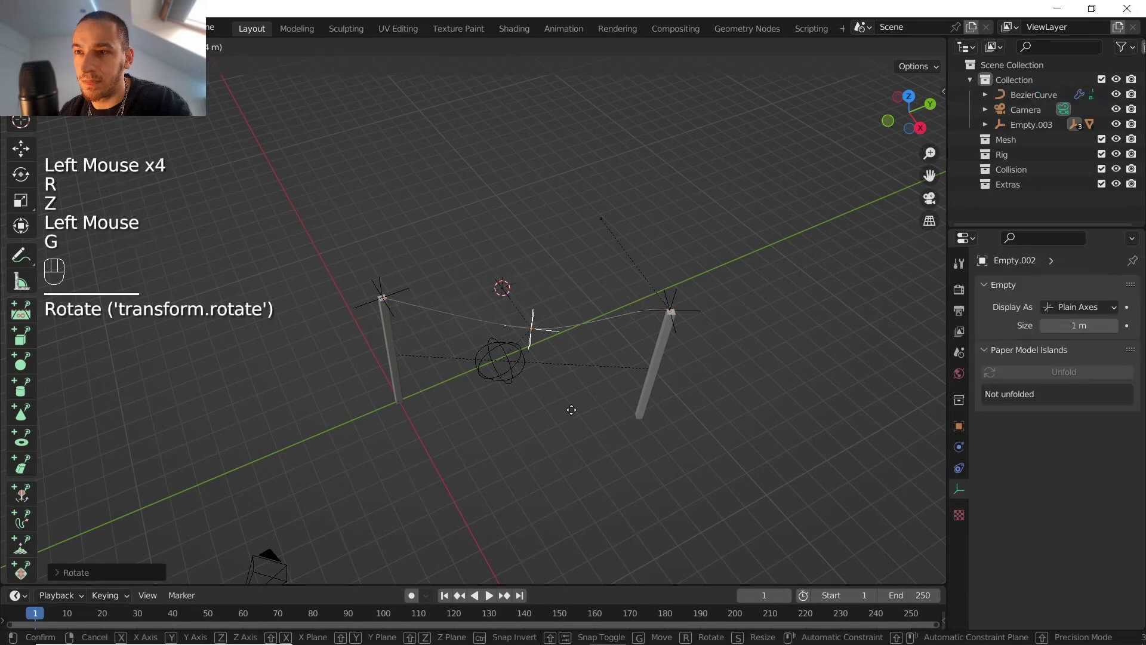
left_click(567, 403)
- Duplicate the cable with its two end empties and middle empty, placing the copy slightly lower along Z
middle_click_drag(567, 403, 549, 335)
scroll(567, 320, "up", 2)
middle_click_drag(549, 335, 540, 344)
scroll(523, 332, "up", 2)
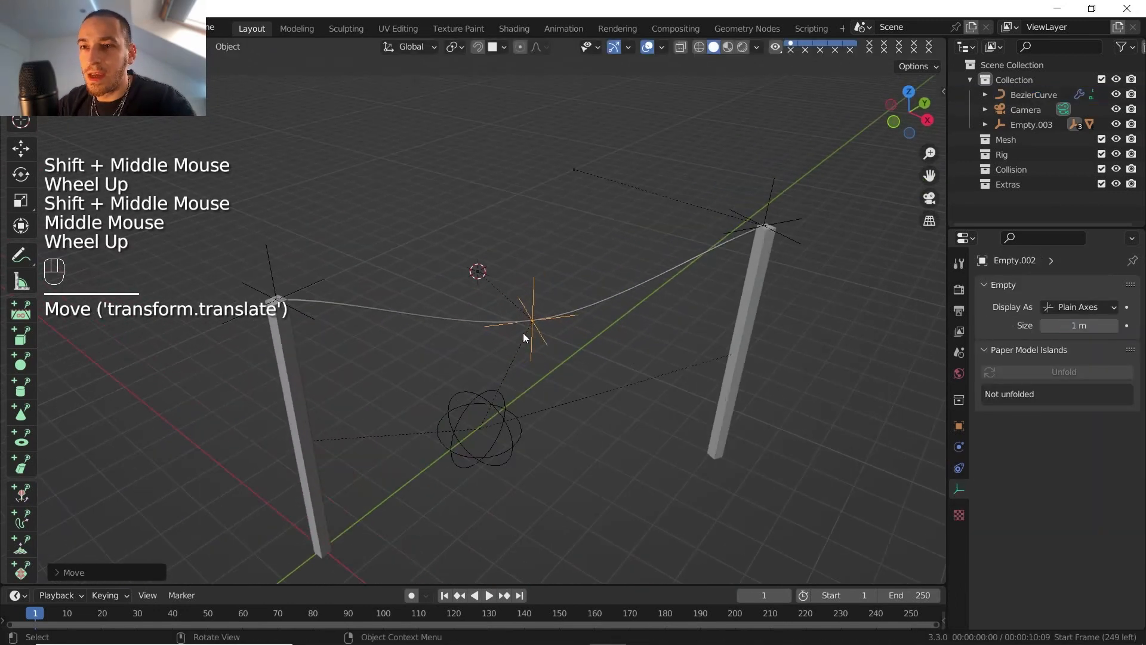
left_click(276, 272)
left_click(532, 302, "shift")
left_click(766, 209, "shift")
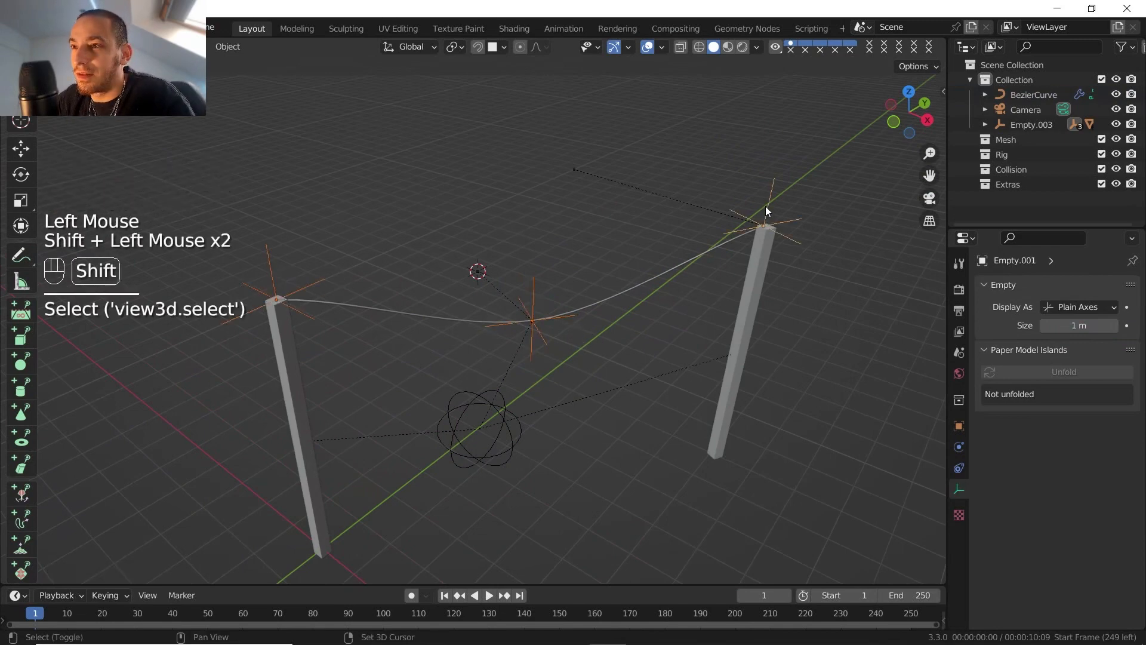
left_click(696, 258, "shift")
key("shift+d")
key("z")
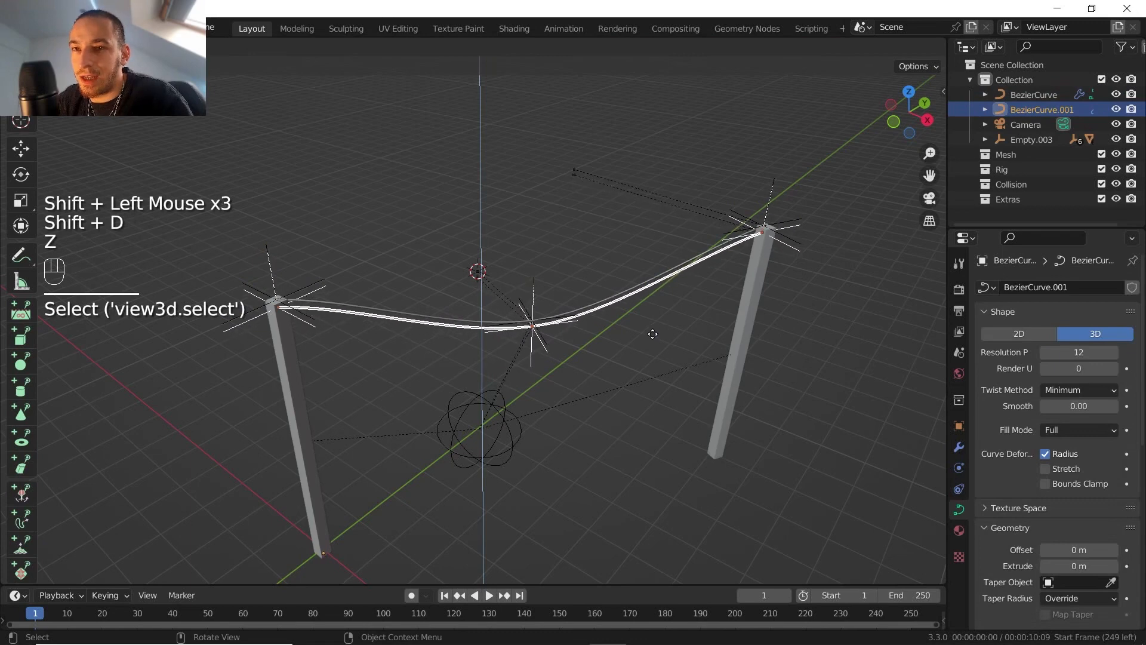
left_click(653, 337)
- Duplicate the cable and its empties two more times, offsetting each copy slightly lower along Z
key("shift+d")
key("z")
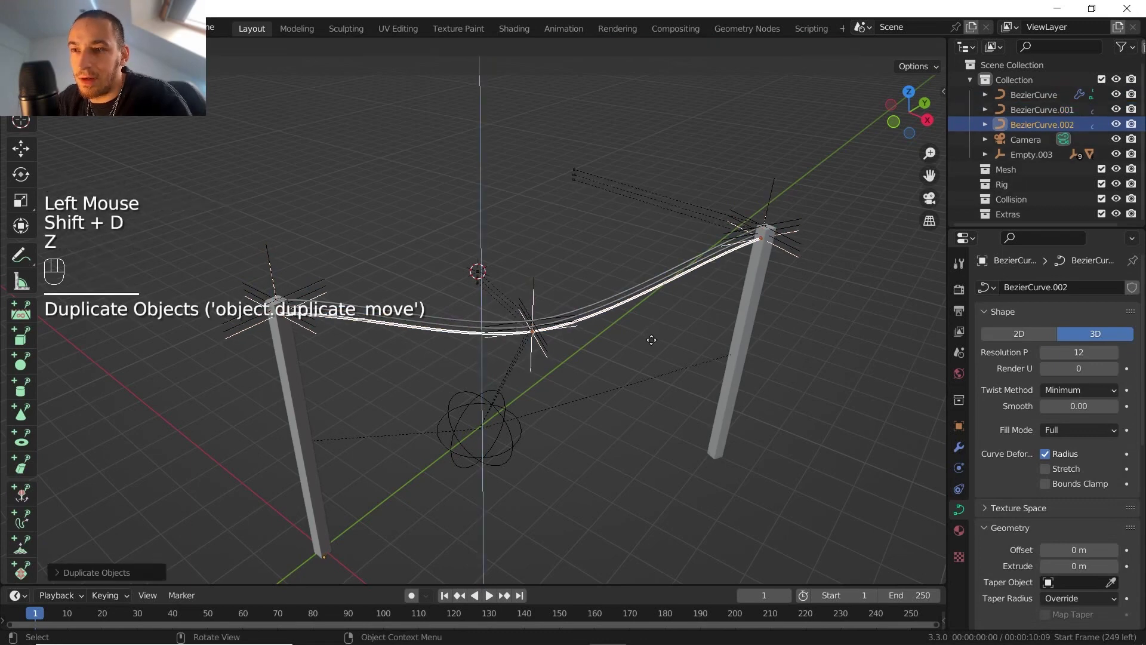
left_click(651, 341)
key("shift+d")
key("z")
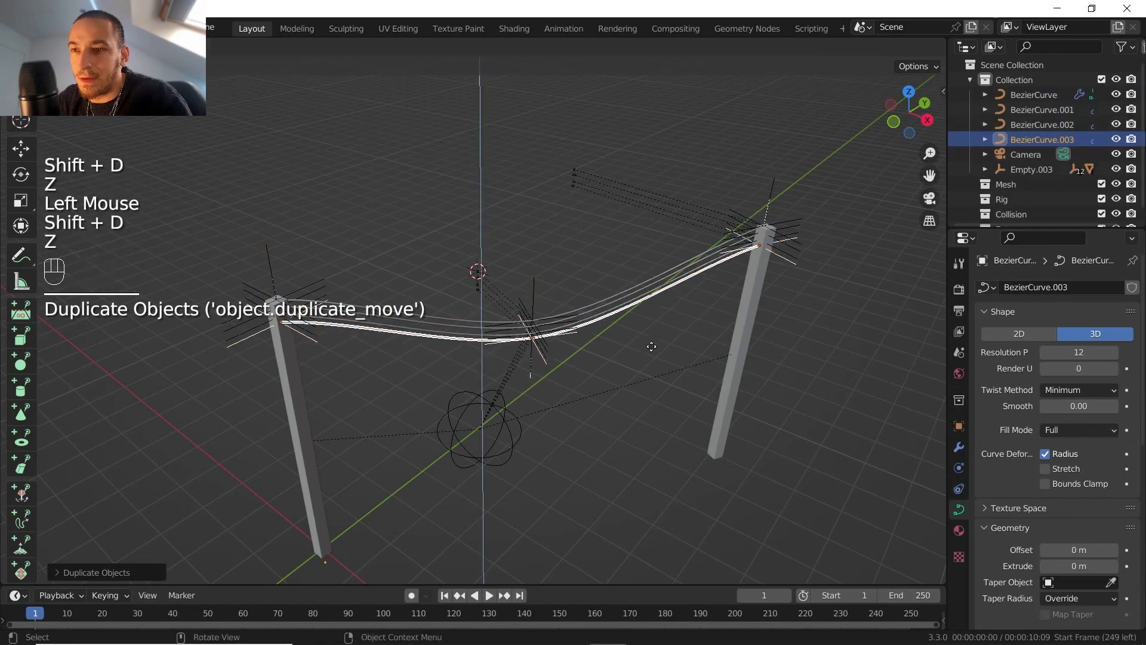
left_click(652, 354)
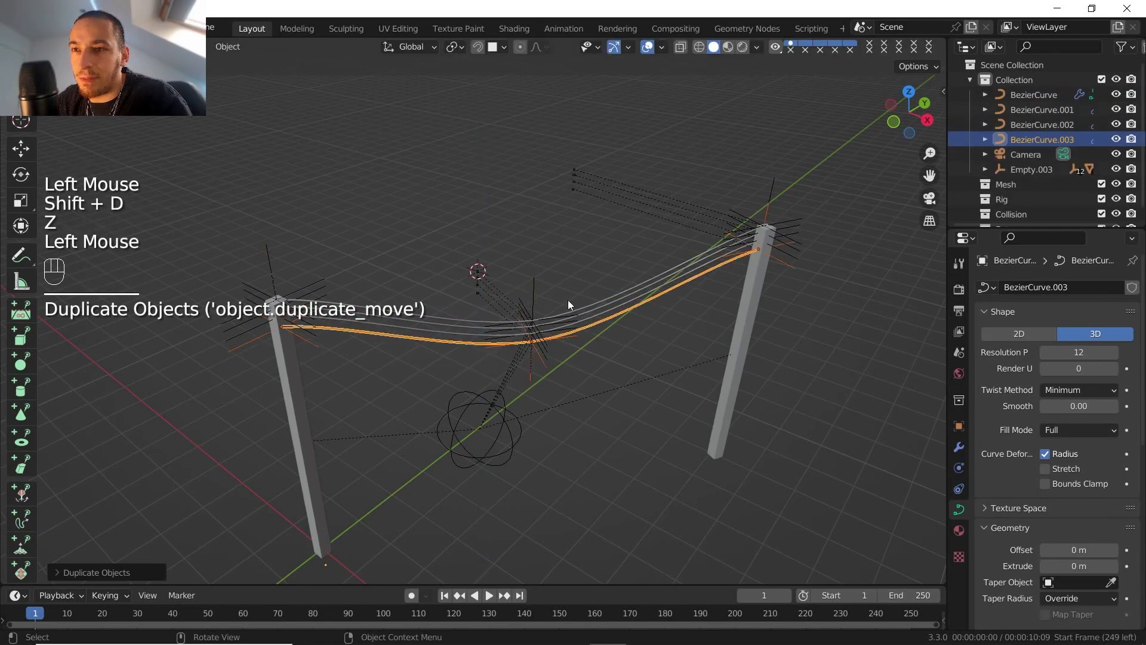
- Test the four-cable rig by moving the sphere empty, and cancel the move
middle_click_drag(568, 300, 561, 275)
middle_click_drag(561, 274, 554, 249, "shift")
scroll(554, 248, "up", 2)
left_click(440, 392)
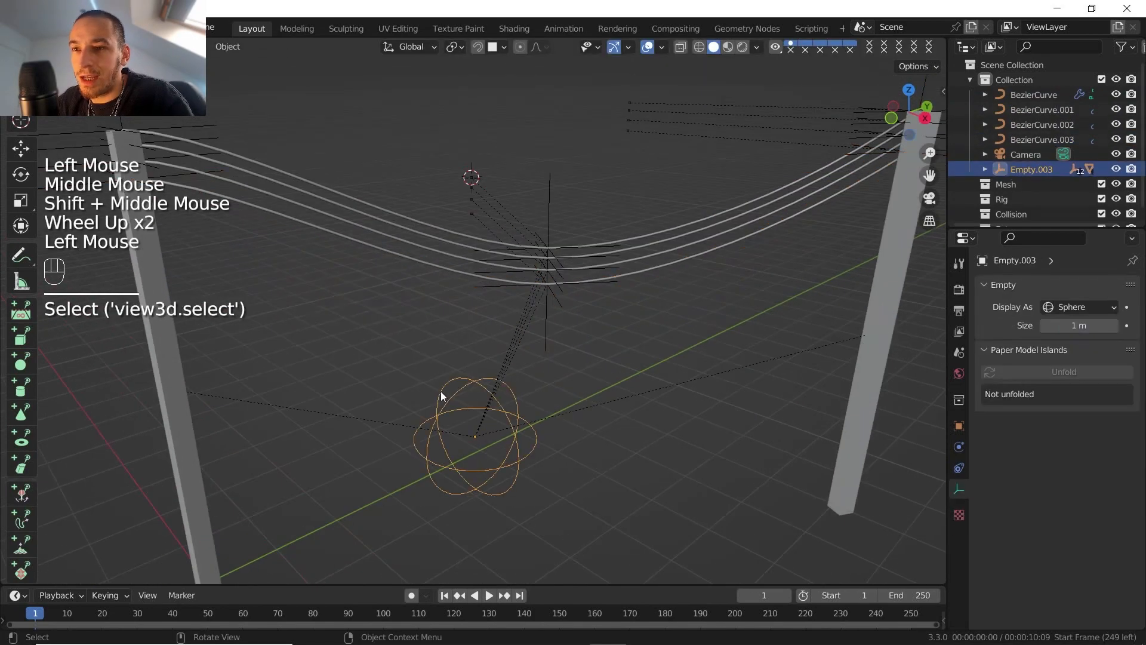
key("g")
right_click(507, 345)
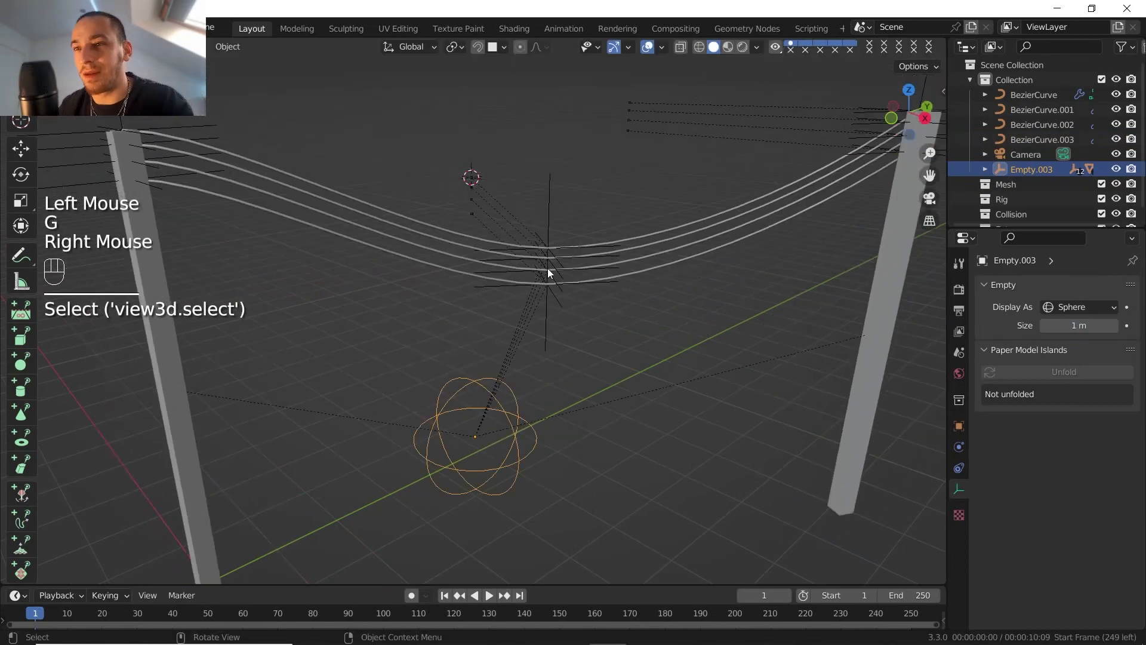
- Lower the middle empty of the lowest cable along Z to give that cable a much deeper sag
middle_click_drag(547, 267, 594, 274)
scroll(594, 273, "up", 1)
left_click(600, 271)
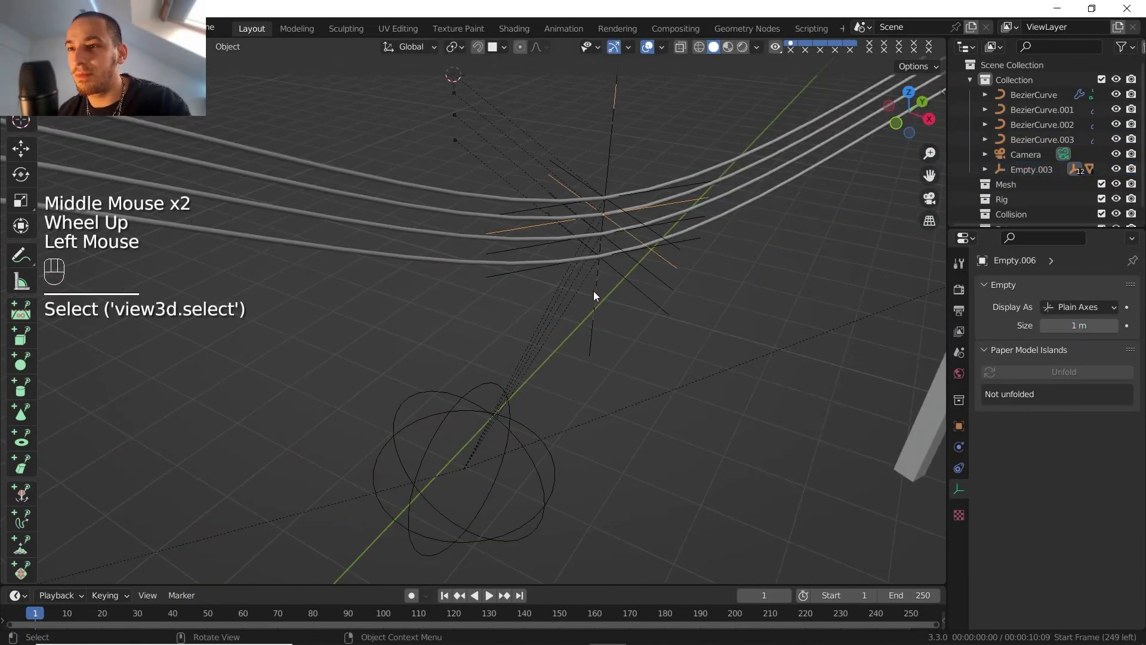
left_click(587, 352)
left_click(587, 353)
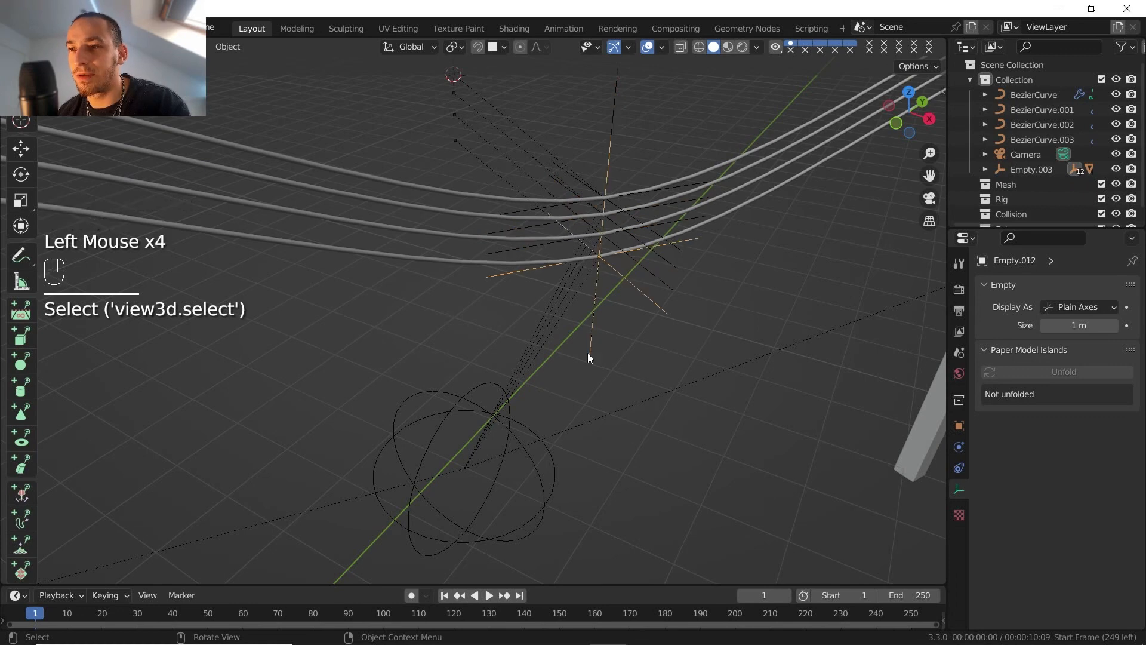
key("g")
key("z")
left_click(600, 274)
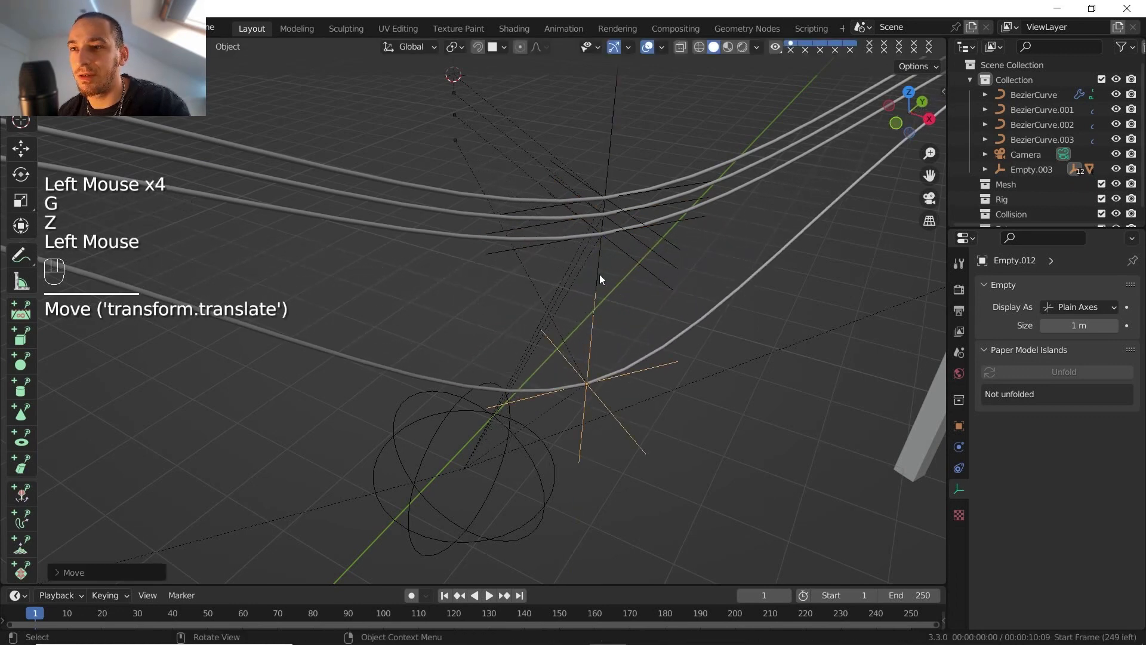
left_click(598, 276)
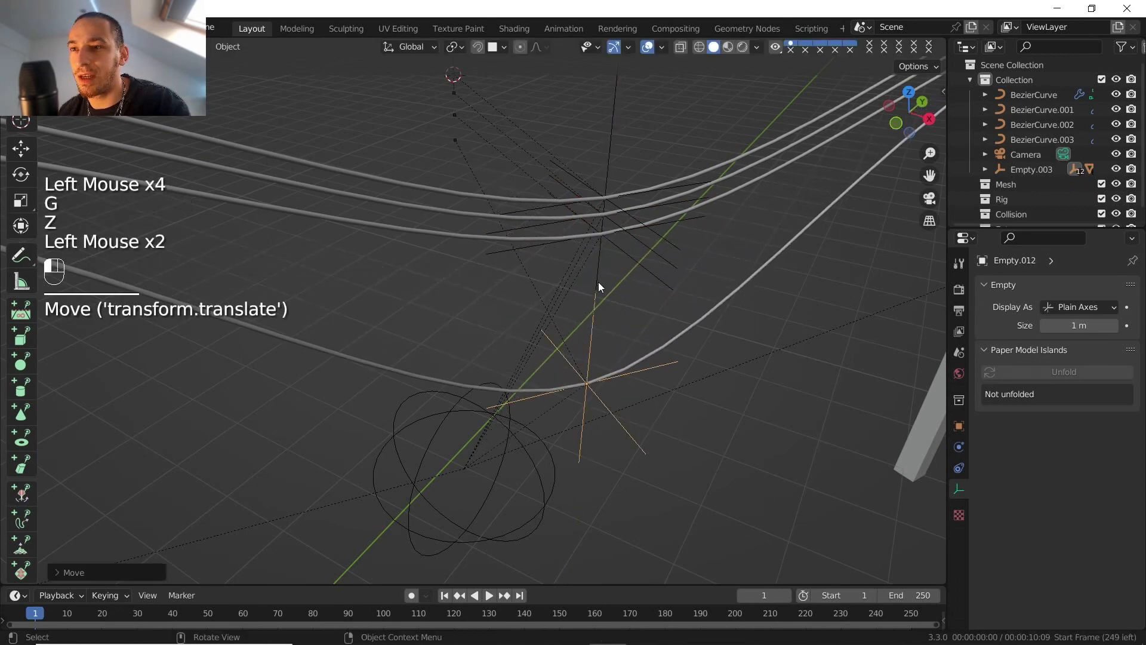
- Lower the middle empties of the third and second cables along Z, giving each cable a different sag
left_click(617, 163)
key("g")
key("z")
left_click(636, 338)
left_click(631, 235)
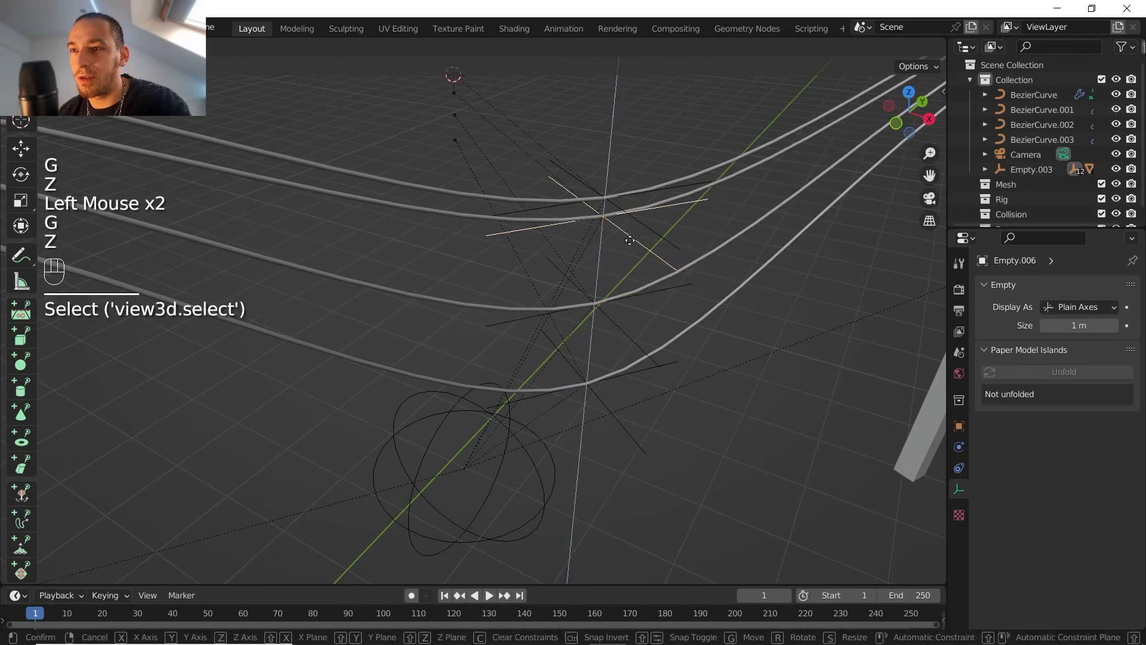
key("g")
key("z")
left_click(609, 151)
- Raise the top cable's middle empty along Z to separate it from the cables below
left_click(608, 115)
key("g")
key("z")
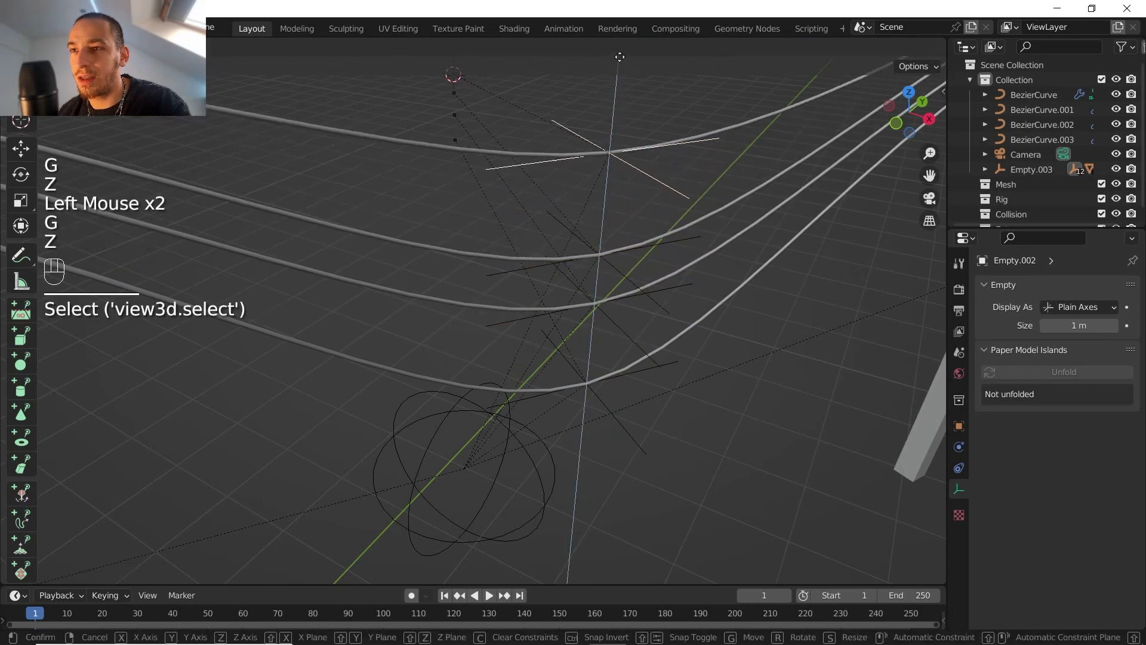
left_click(615, 500)
- Duplicate the whole assembly of posts, cables and empties, and place the copy farther back along the X axis
scroll(597, 357, "down", 2)
scroll(595, 352, "down", 1, "shift")
middle_click_drag(596, 353, 606, 337, "shift")
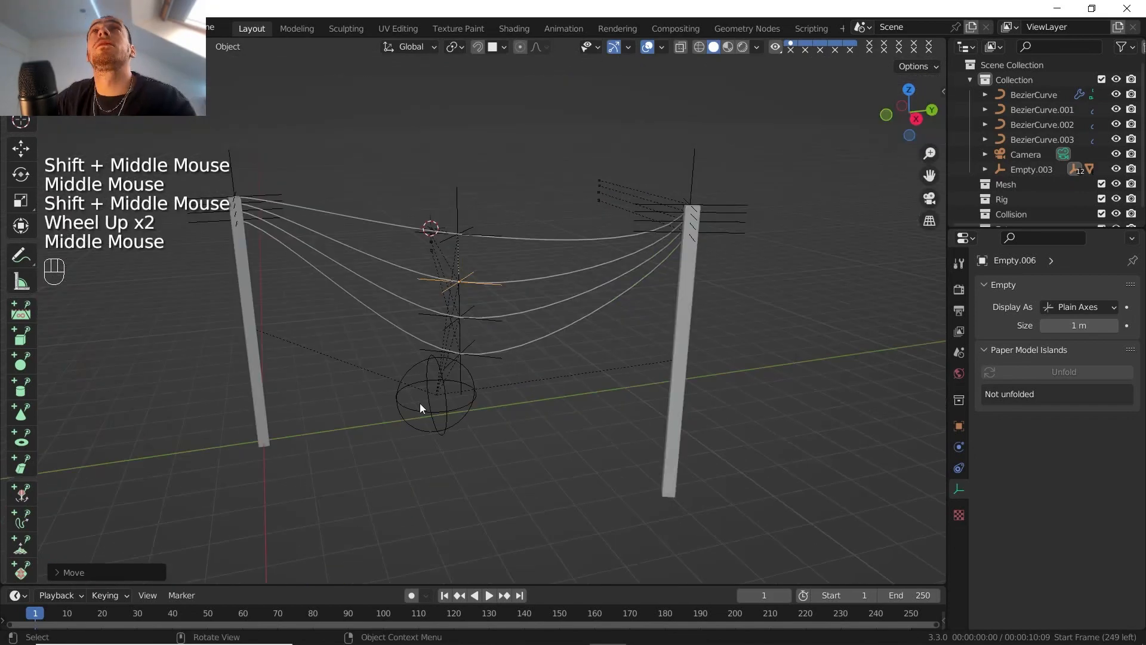
left_click_drag(289, 205, 666, 383)
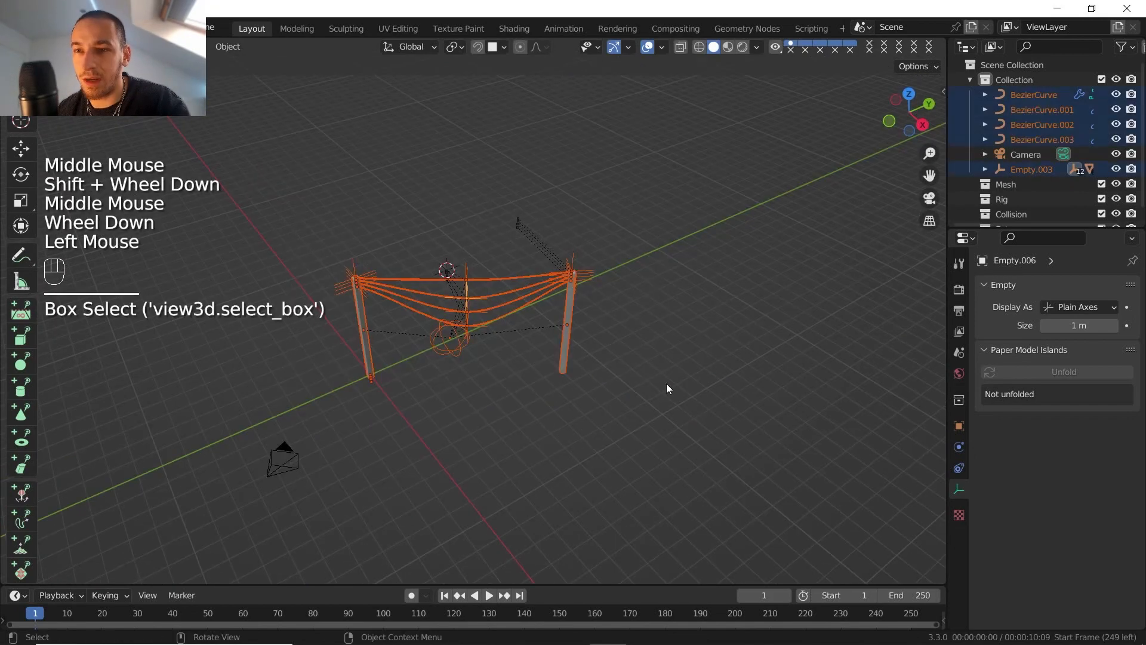
key("shift+d")
key("x")
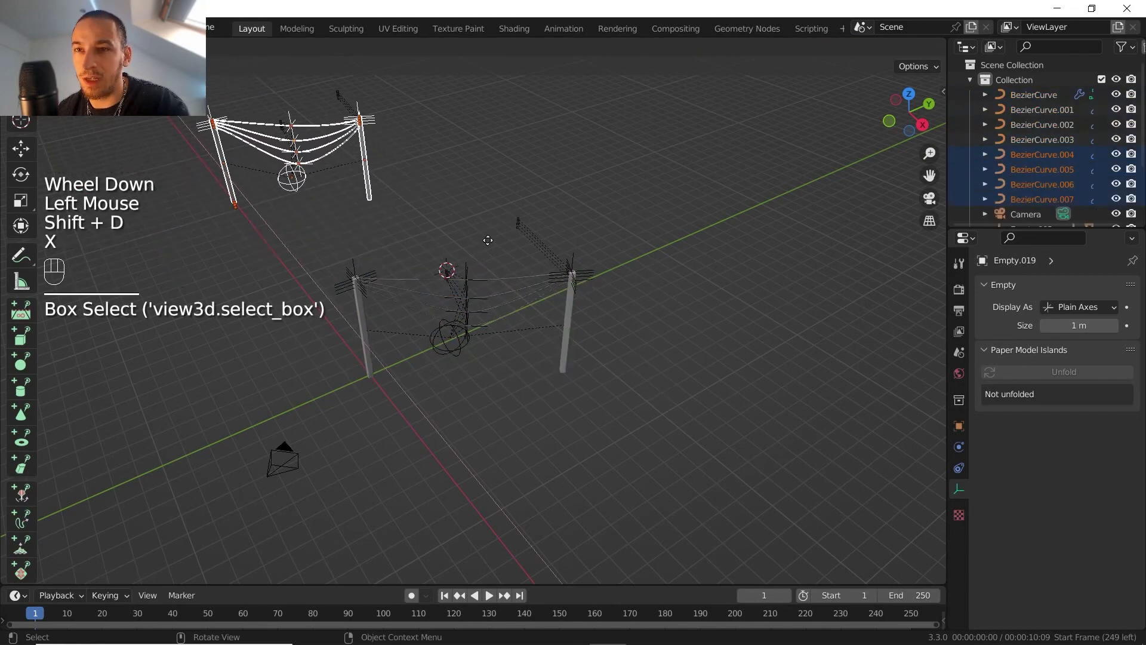
left_click(481, 297)
- Select the original assembly's four cables with their end and middle empties, and duplicate them in place without the posts
middle_click_drag(481, 297, 501, 306, "shift")
middle_click_drag(502, 305, 555, 334)
scroll(527, 307, "up", 2)
scroll(527, 313, "up", 1)
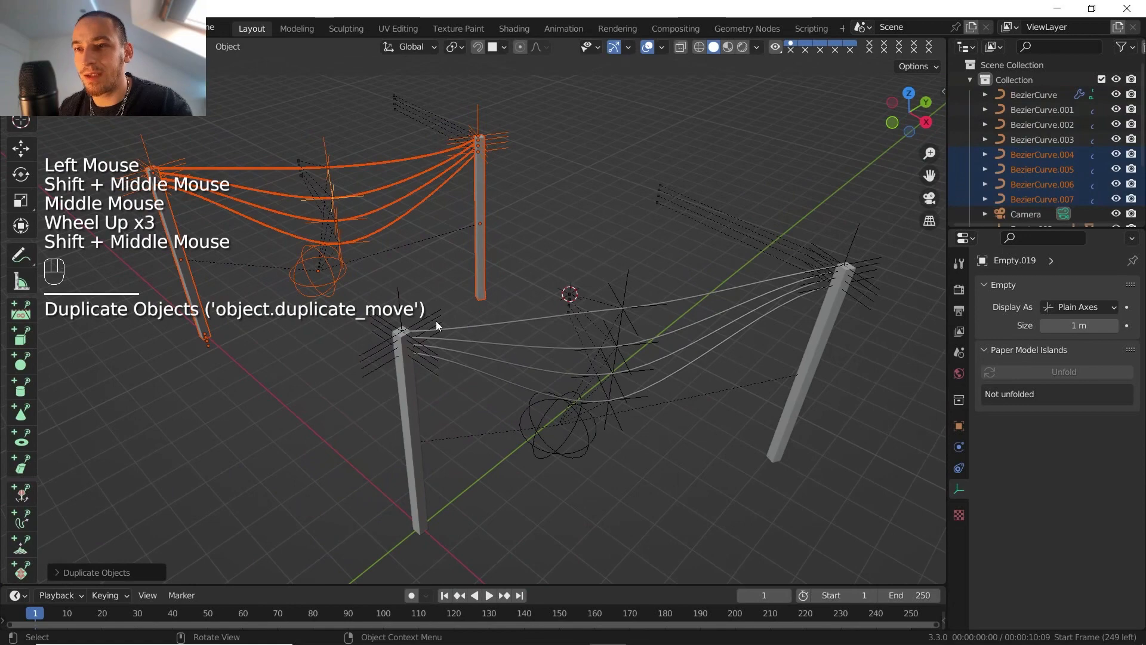
left_click_drag(426, 306, 446, 376)
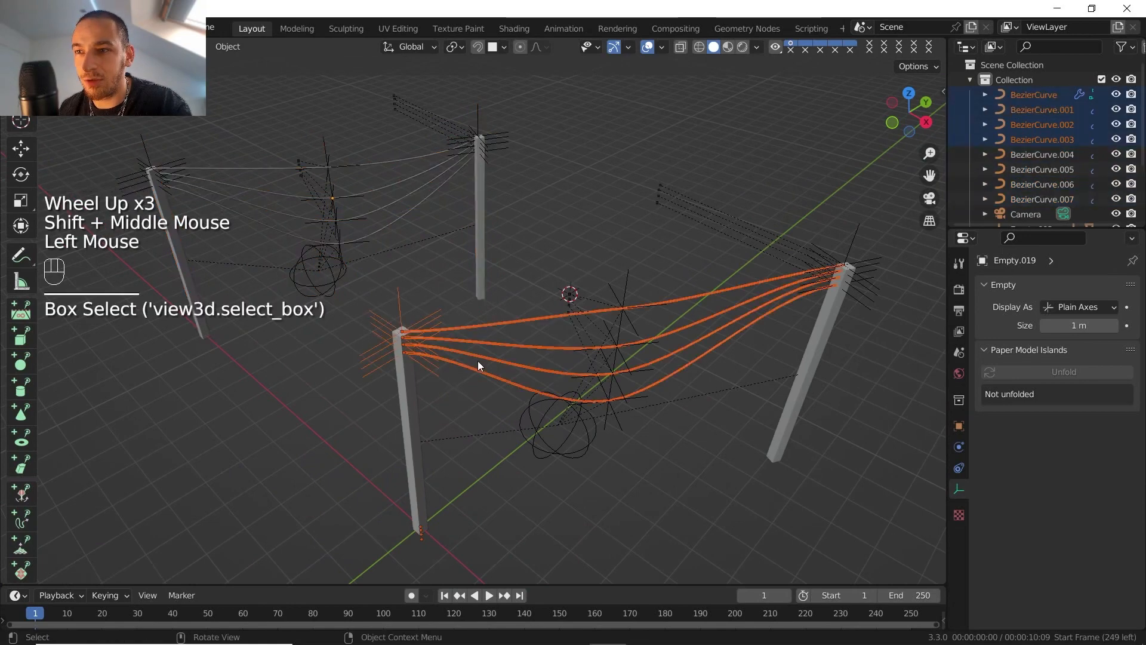
middle_click_drag(477, 360, 601, 292)
left_click(614, 342, "shift")
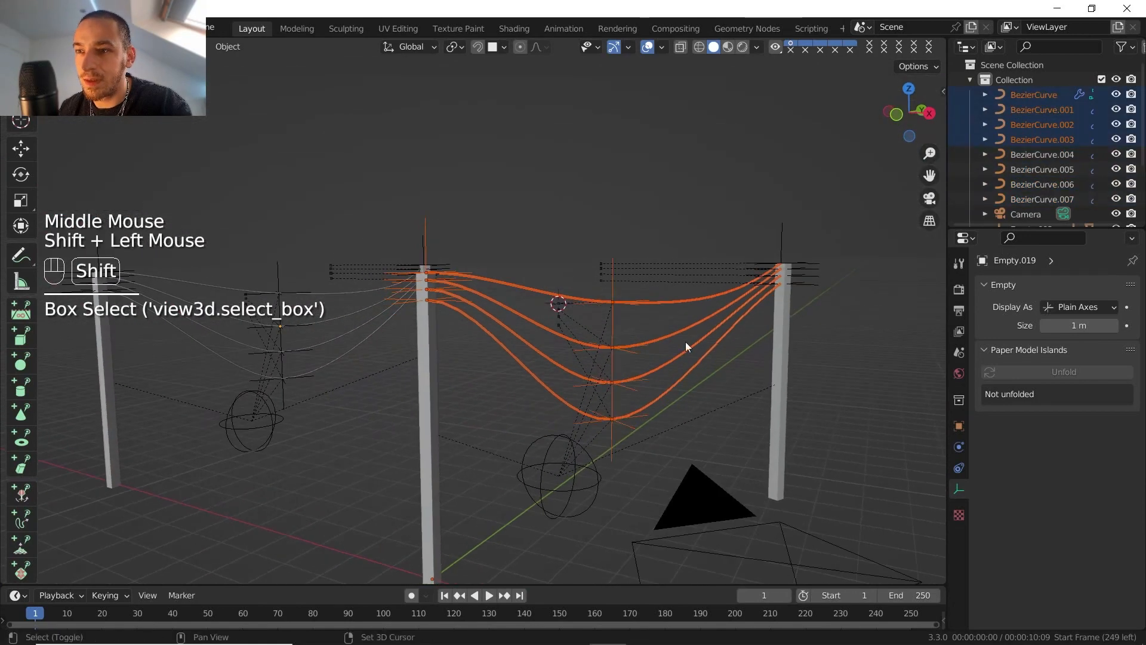
left_click(775, 232, "shift")
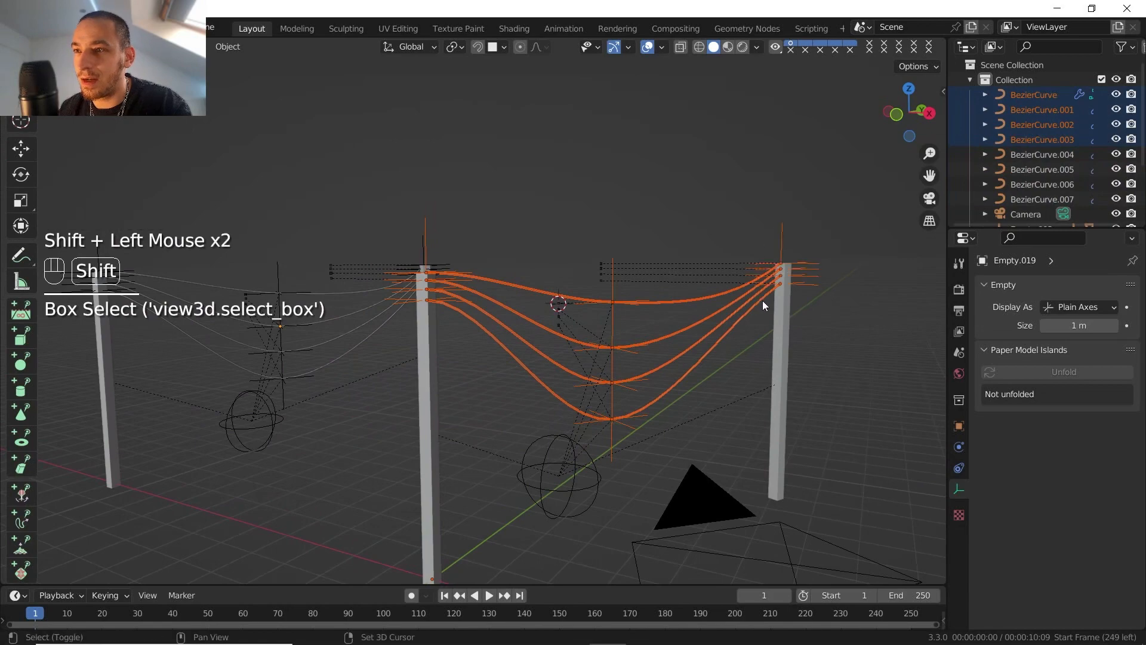
middle_click_drag(599, 300, 514, 124)
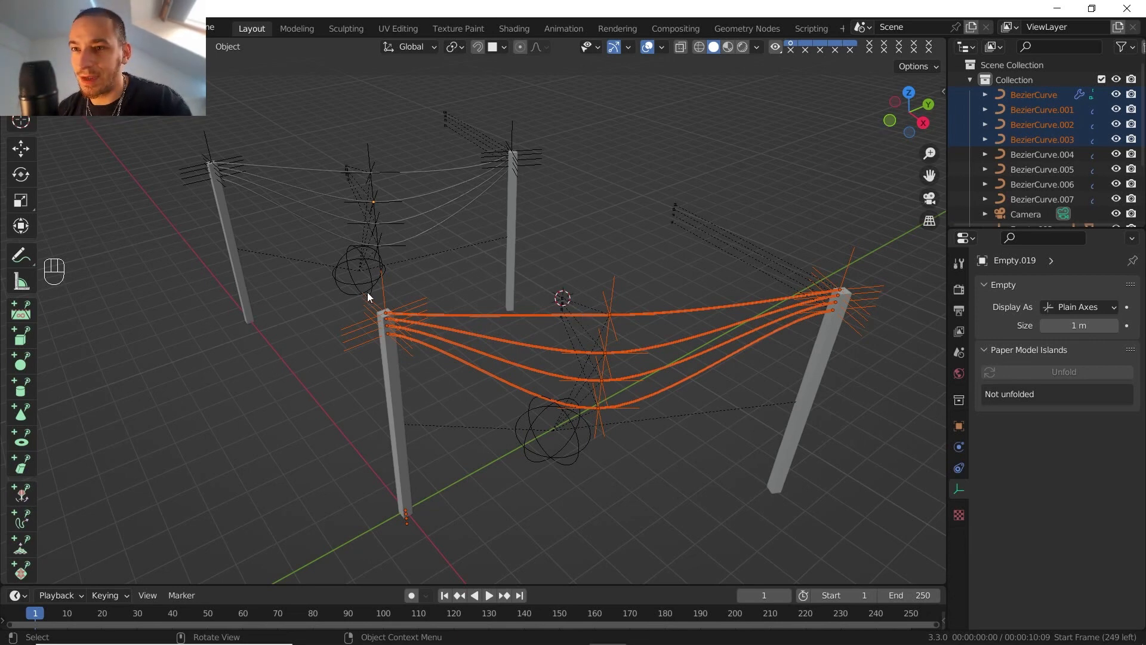
key("shift+d")
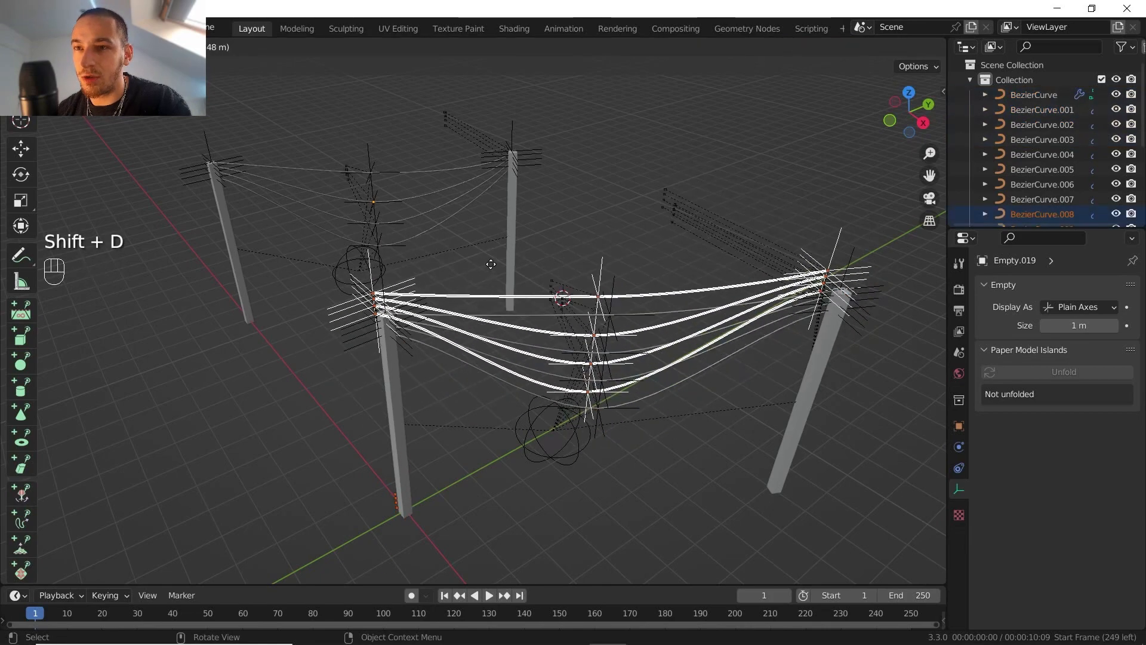
right_click(499, 268)
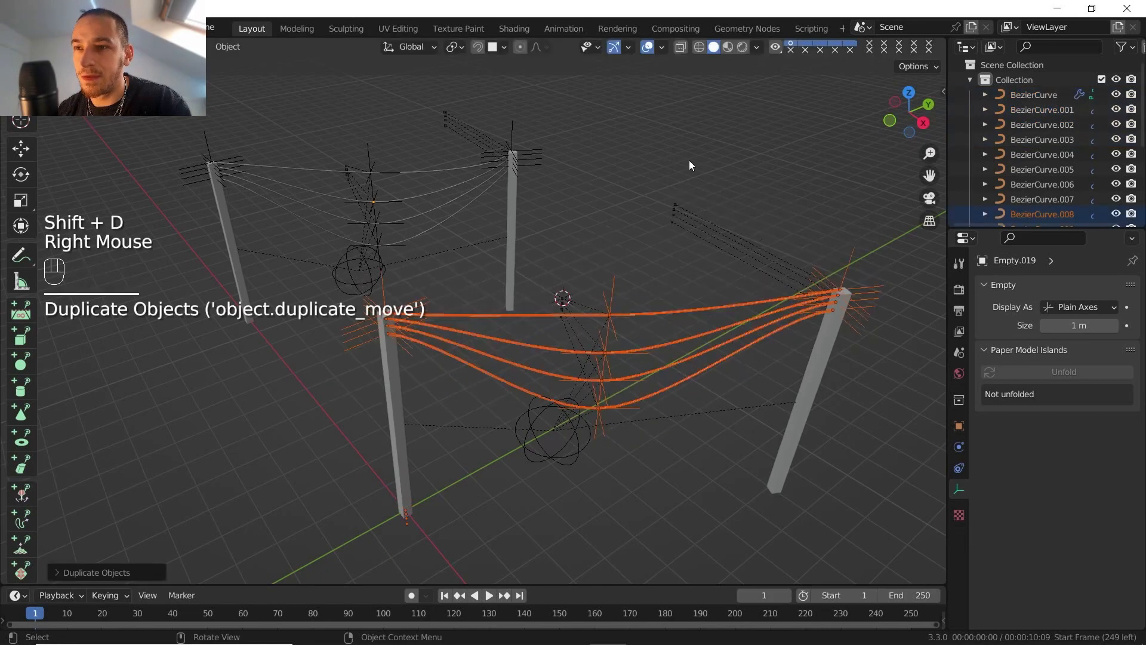
- From above, rotate the duplicated cables about Z and move them to span between the original front post and the copied back post
left_click(908, 92)
middle_click_drag(692, 238, 704, 275, "shift")
scroll(704, 275, "down", 2)
middle_click_drag(705, 275, 716, 310, "shift")
key("r")
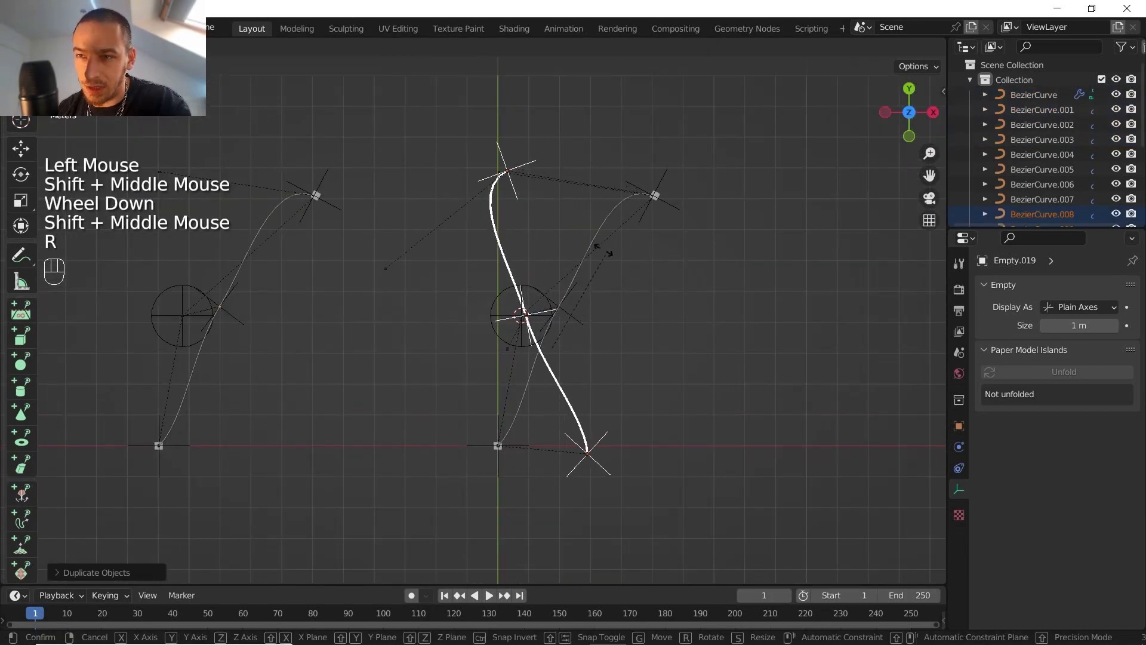
key("z")
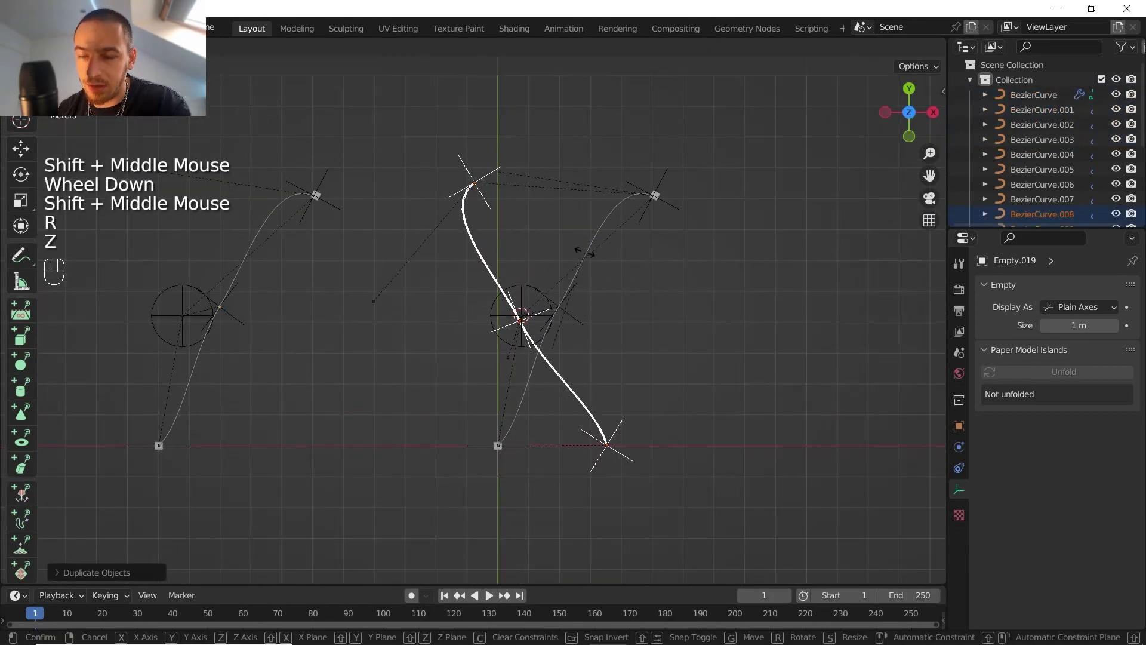
left_click(563, 256)
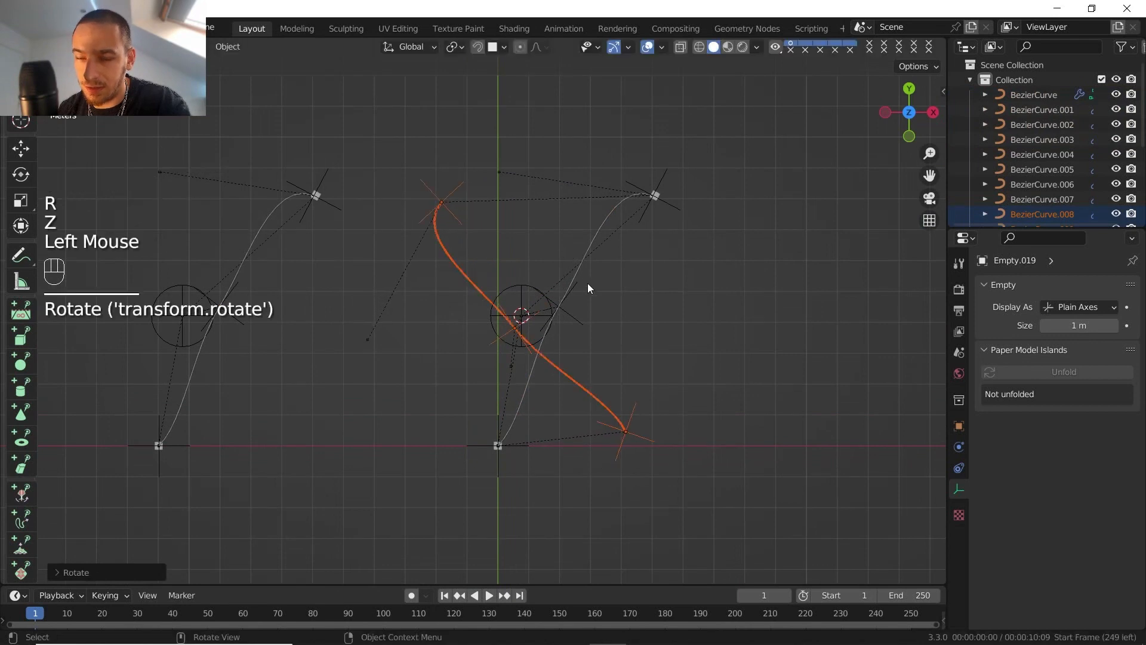
middle_click_drag(587, 283, 418, 358, "shift")
scroll(418, 358, "up", 3)
- Move the duplicated cables' far-end empties onto the copied assembly's back post and rotate them about Z
left_click(406, 367)
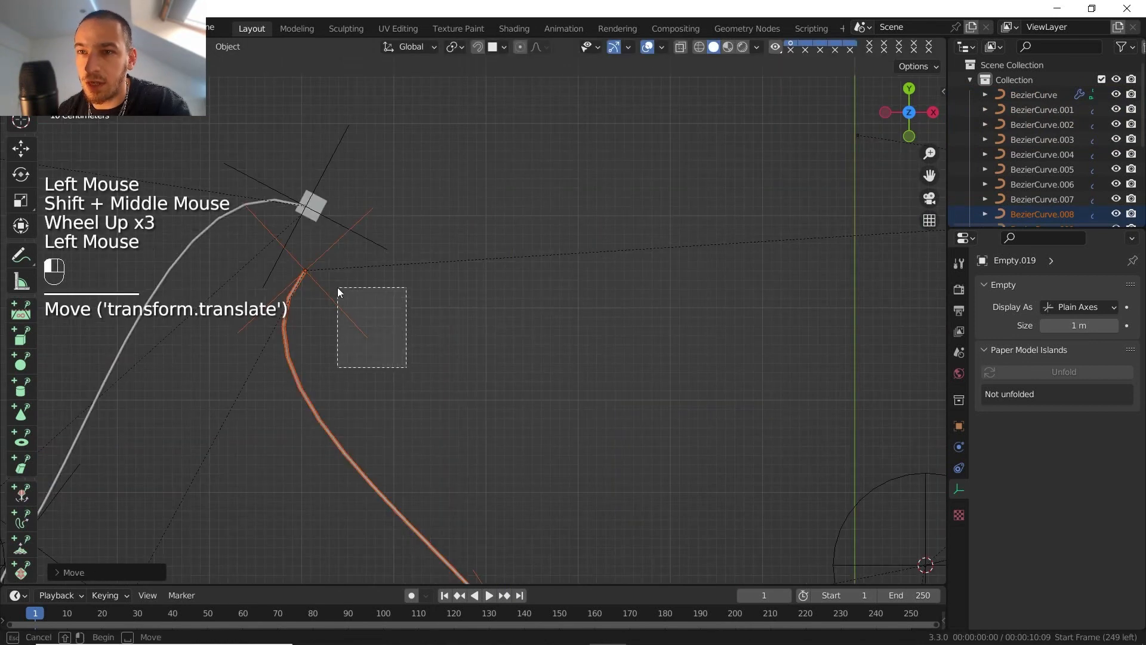
left_click_drag(338, 287, 301, 267)
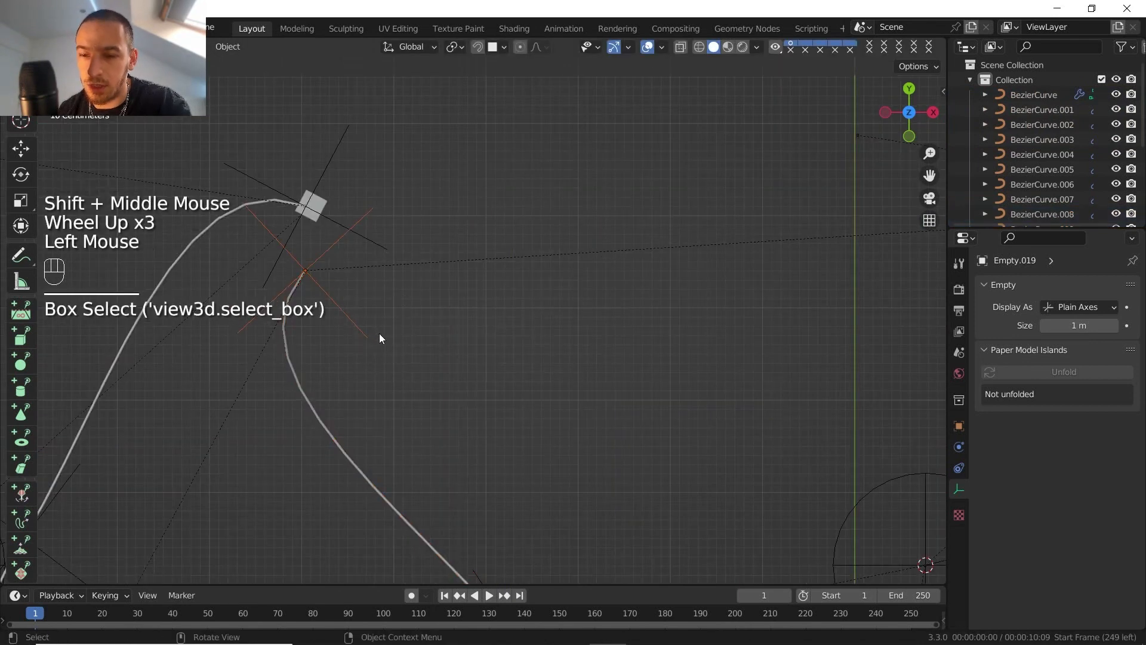
key("g")
left_click(408, 280)
key("r")
key("z")
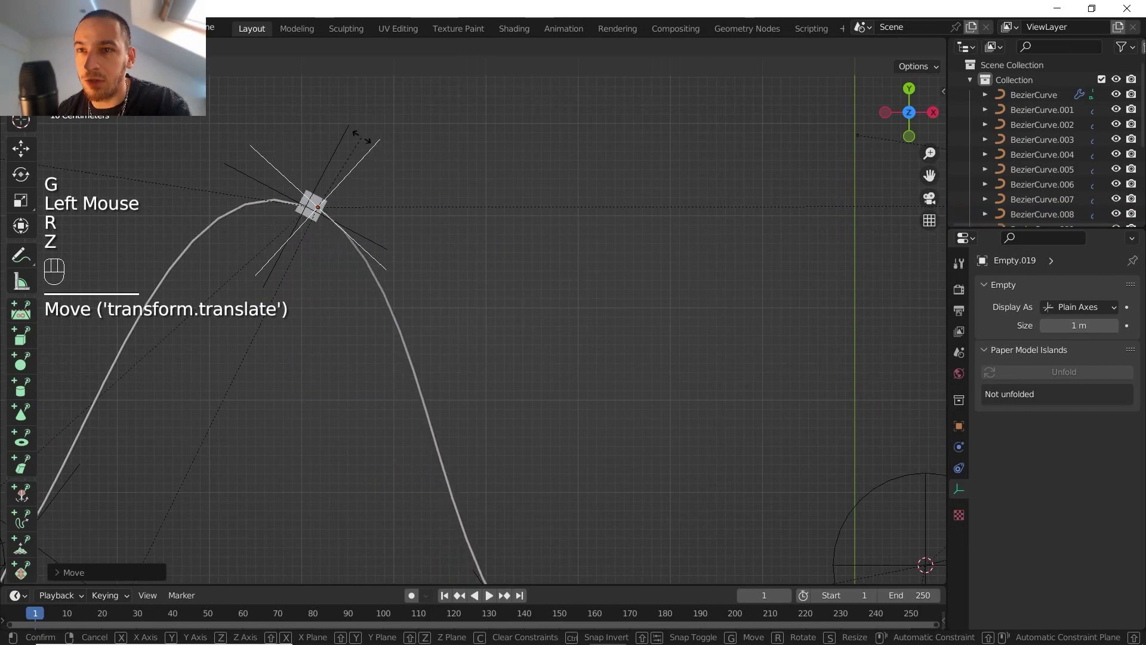
left_click(363, 142)
- Select the cable-end empties at the original front post and rotate them about Z from above to adjust the cable direction
scroll(389, 214, "down", 2)
middle_click_drag(418, 251, 262, 93, "shift")
scroll(310, 138, "up", 1)
scroll(316, 155, "up", 1, "shift")
middle_click_drag(484, 471, 444, 405, "shift")
middle_click_drag(444, 406, 365, 388)
left_click_drag(339, 380, 366, 416)
left_click(910, 106)
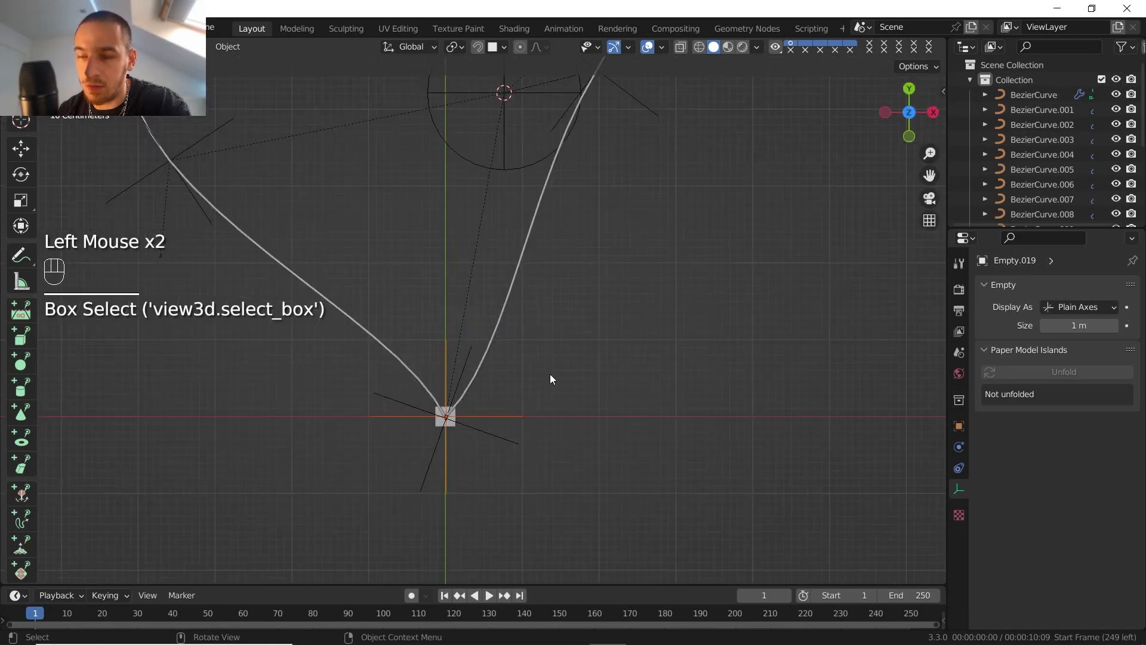
key("r")
key("z")
left_click(479, 390)
- Test-move the original assembly's sphere control and cancel, checking how the connecting cables follow
scroll(479, 391, "down", 2)
middle_click_drag(478, 390, 581, 399, "shift")
left_click(589, 442)
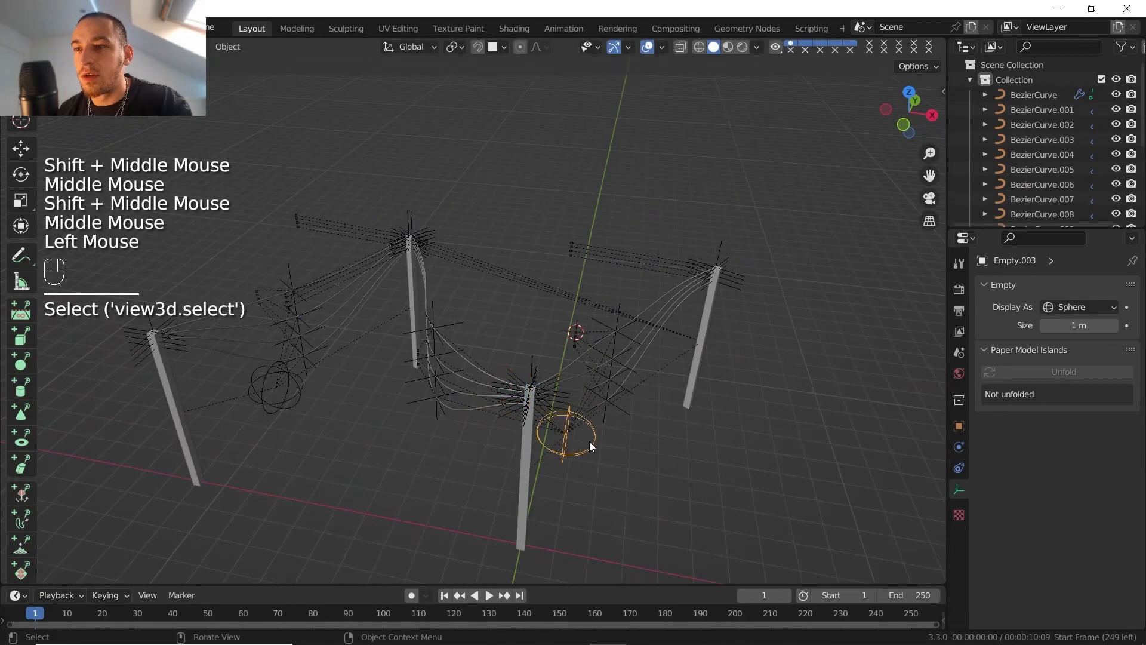
key("g")
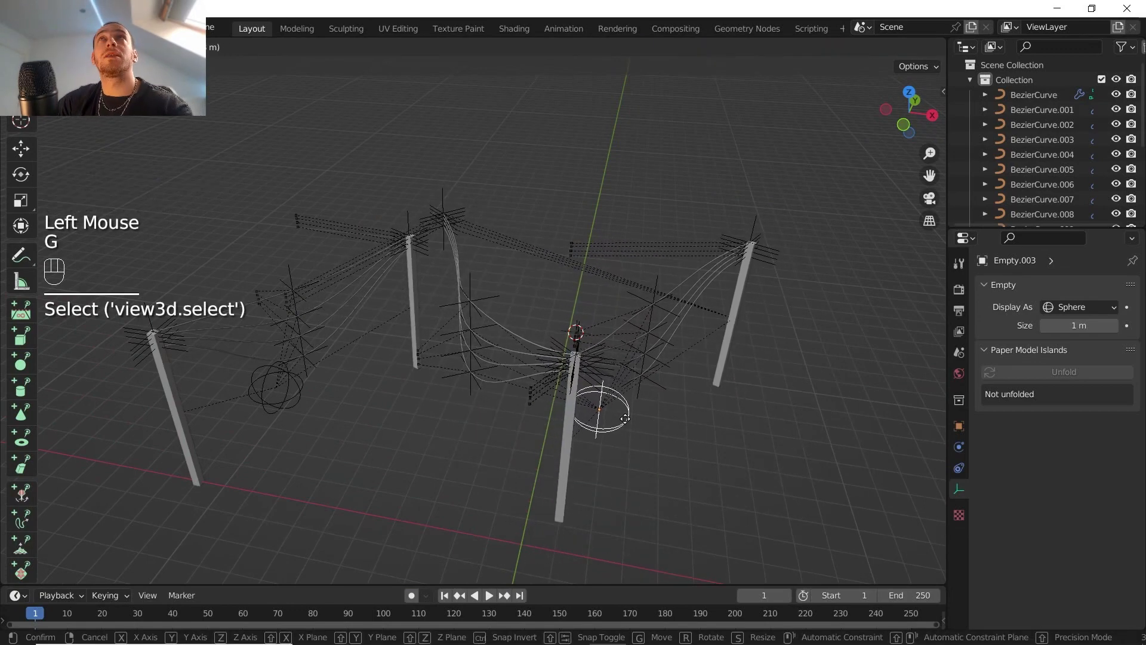
right_click(624, 420)
- Select the connecting cables' end empties at the copied assembly's back post, adding that post as the active object
middle_click_drag(478, 320, 514, 295, "shift")
scroll(513, 296, "up", 2)
middle_click_drag(513, 295, 524, 350, "shift")
scroll(524, 350, "up", 1)
scroll(524, 349, "up", 2)
mouse_move(651, 218)
left_mouse_down()
mouse_move(675, 353)
mouse_move(658, 313)
mouse_move(665, 335)
left_mouse_up()
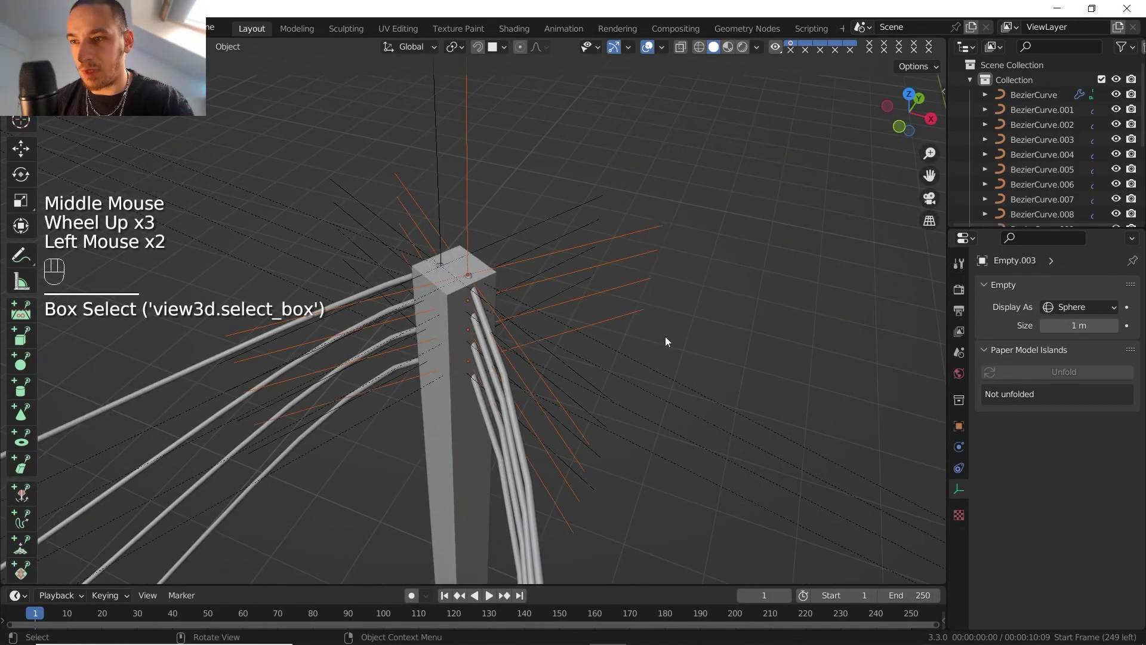
key("g")
right_click(718, 317)
scroll(543, 299, "down", 2)
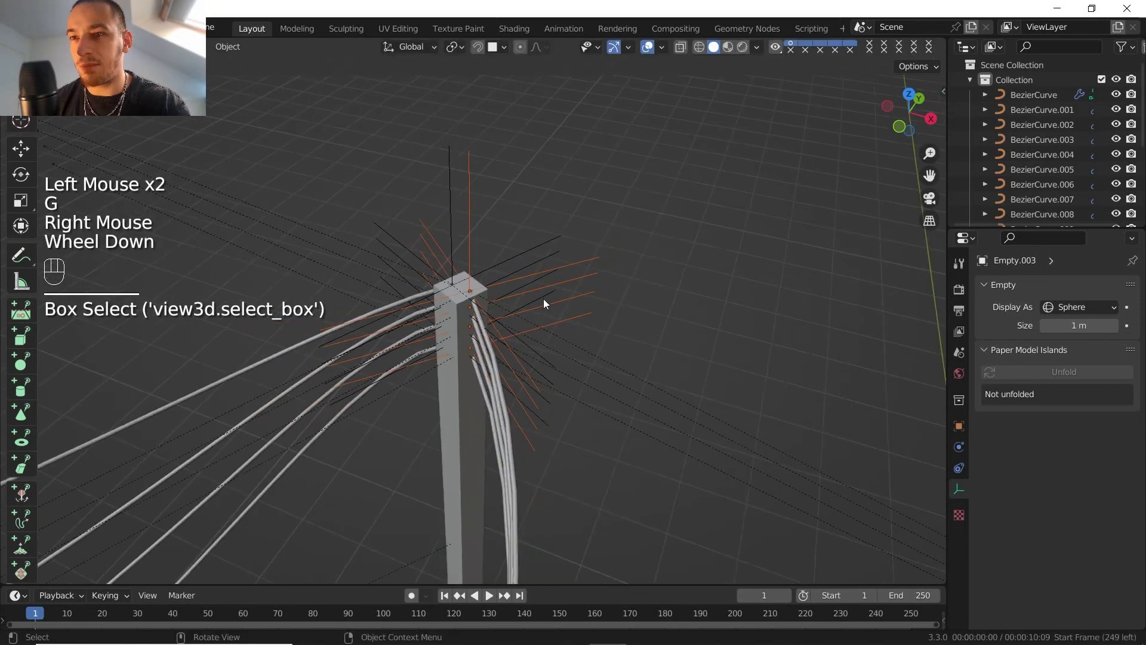
middle_click_drag(544, 298, 498, 248, "shift")
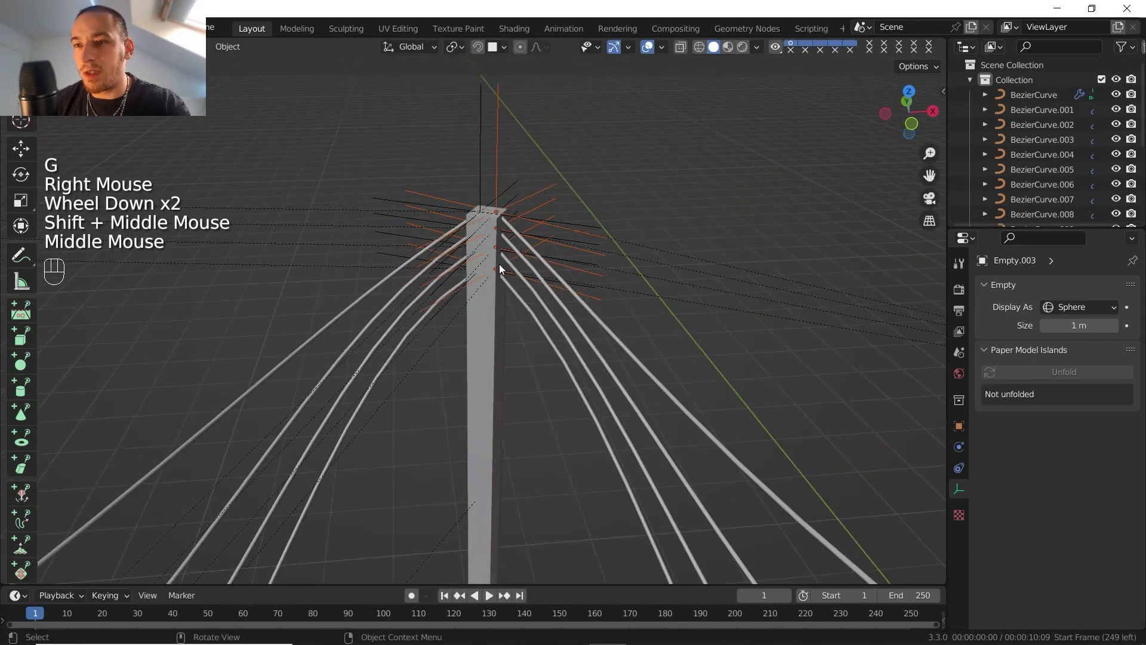
left_click(492, 445, "shift")
- Try parenting the selected end empties to the post with the Object option, and undo it
key("ctrl+p")
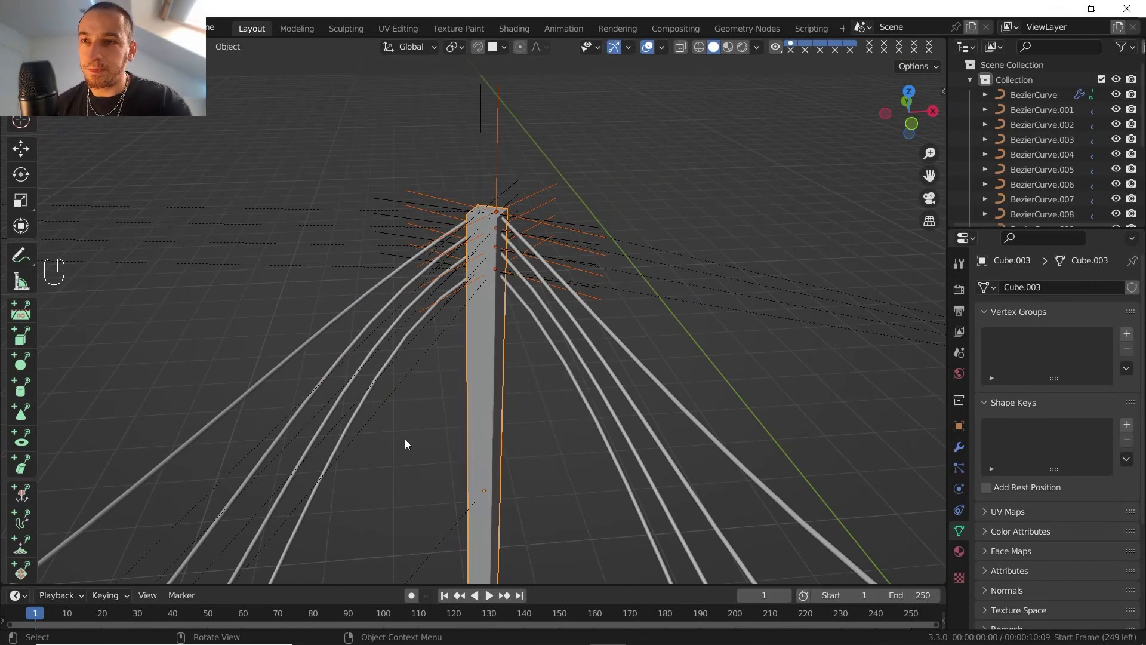
key("ctrl+p")
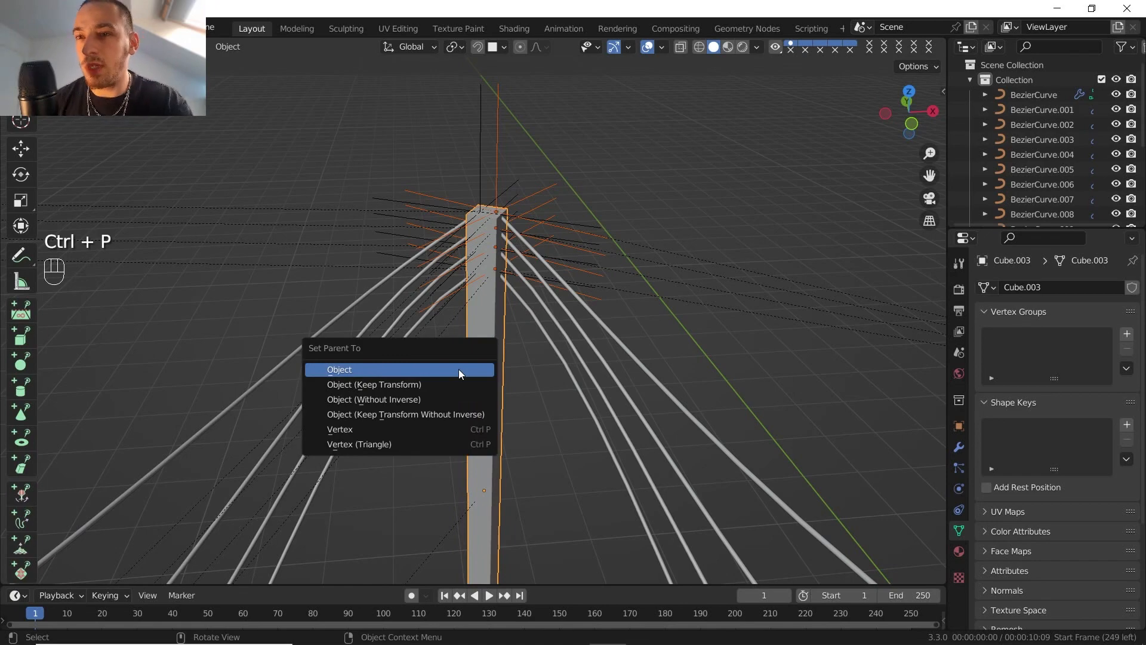
left_click(458, 369)
scroll(532, 334, "down", 4)
middle_click_drag(532, 334, 556, 370, "shift")
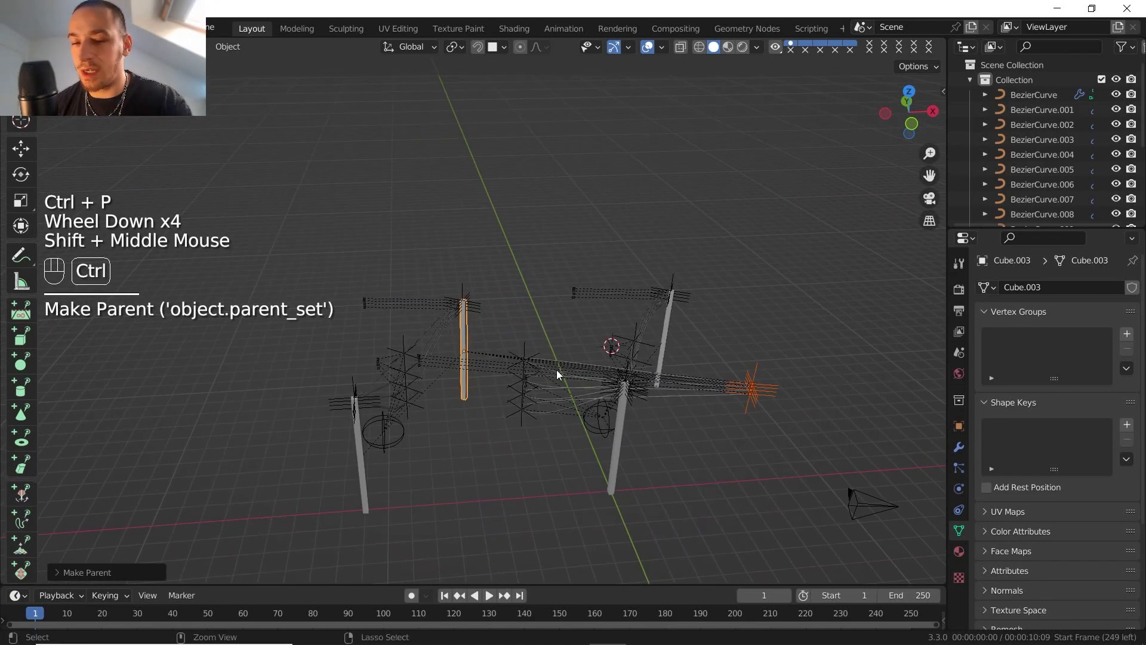
key("ctrl+z")
- Parent the selected end empties to the copied back post while keeping them in place
scroll(483, 356, "up", 6)
key("ctrl+p")
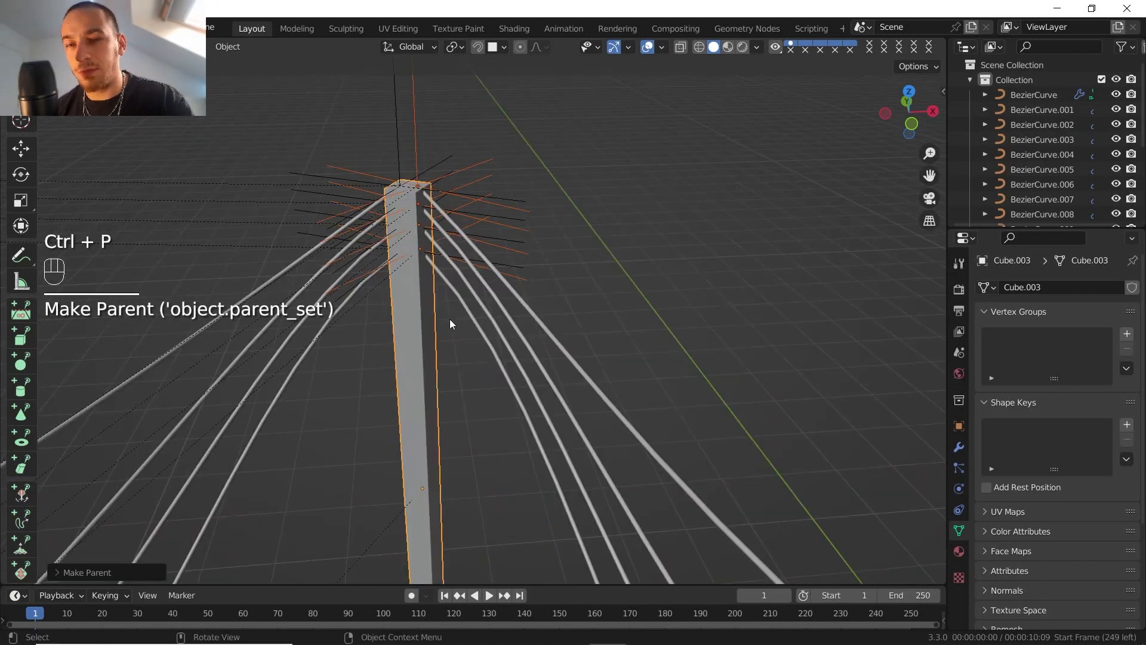
scroll(484, 272, "down", 5)
- Test-move the copied assembly's sphere control and cancel, checking that the connecting cables follow
middle_click_drag(491, 284, 453, 299)
middle_click_drag(453, 298, 436, 298, "shift")
left_click(350, 402)
key("g")
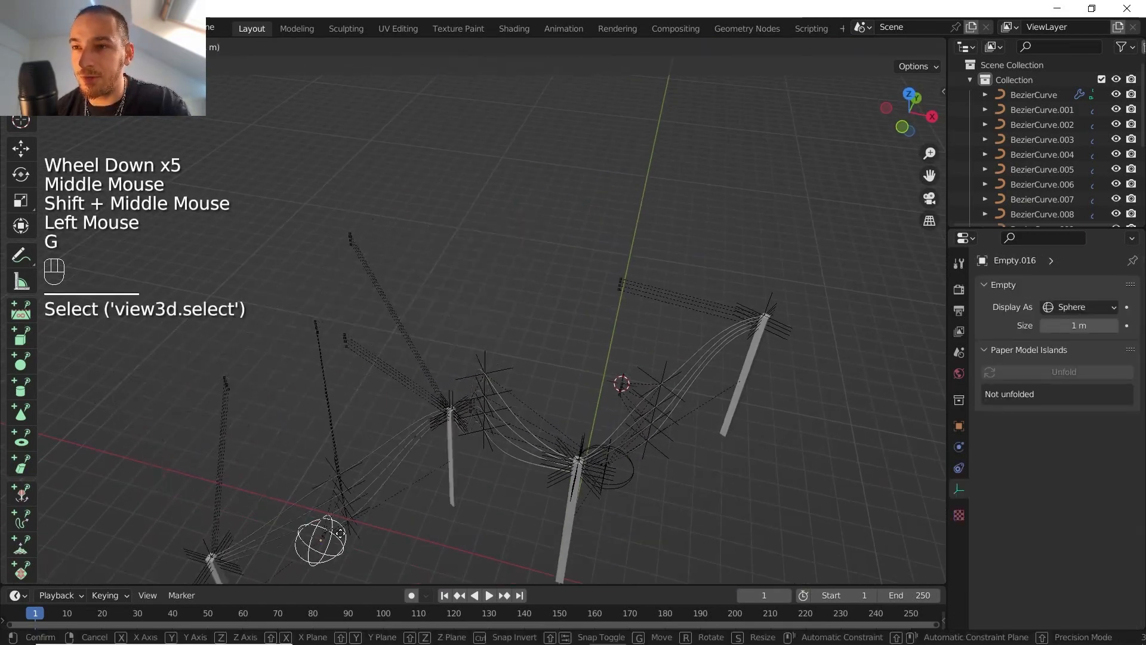
right_click(356, 375)
- Test-move individual posts, starting with the copied back post, to check how their attached cables respond
middle_click_drag(461, 385, 458, 366, "shift")
left_click(338, 320)
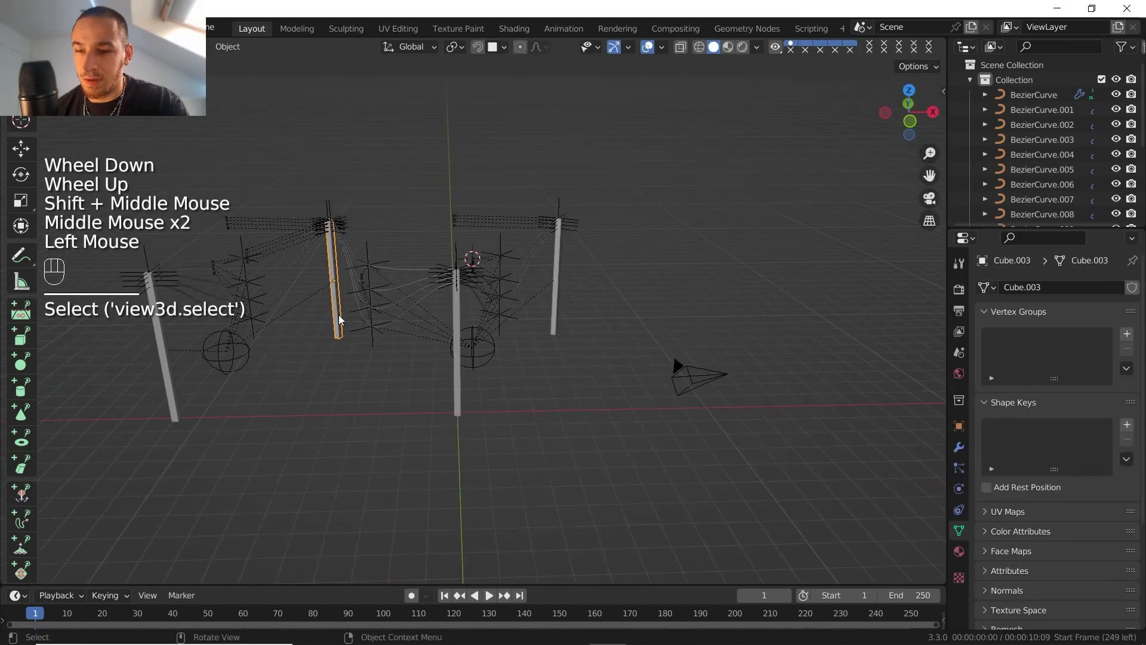
middle_click_drag(338, 319, 342, 380)
key("g")
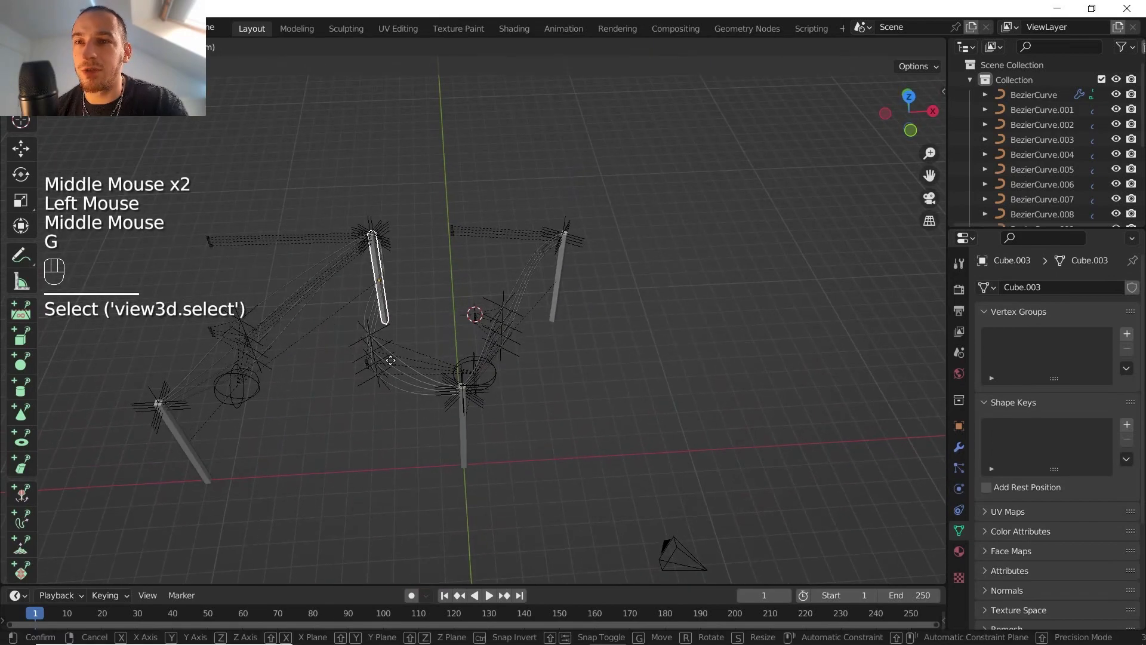
right_click(407, 399)
left_click_drag(381, 309, 410, 388)
middle_click_drag(382, 382, 320, 370)
left_click_drag(320, 370, 341, 432)
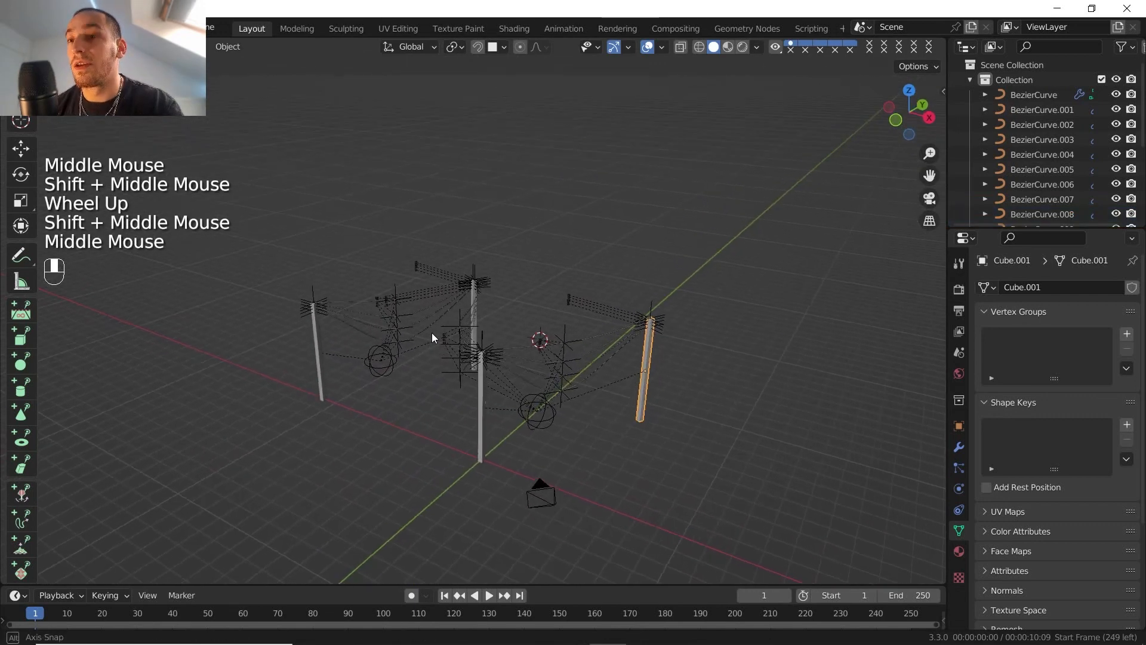
middle_click_drag(432, 331, 431, 329)
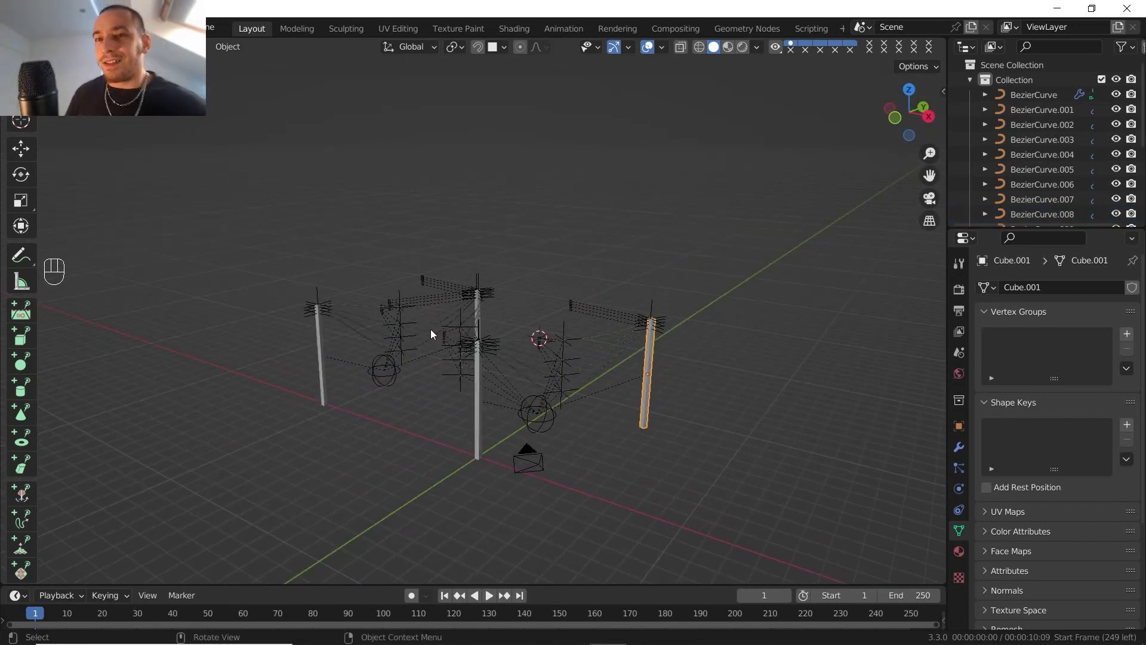
- Save the scene in the cabluri project folder as cables 2.blend
left_click(30, 29)
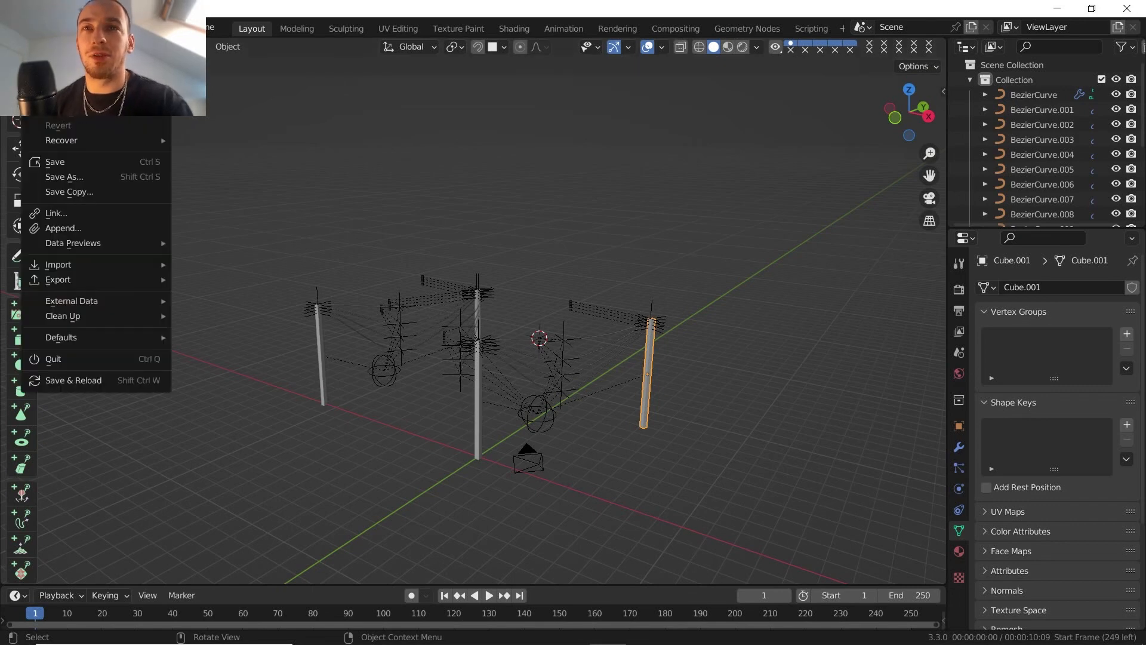
left_click(69, 187)
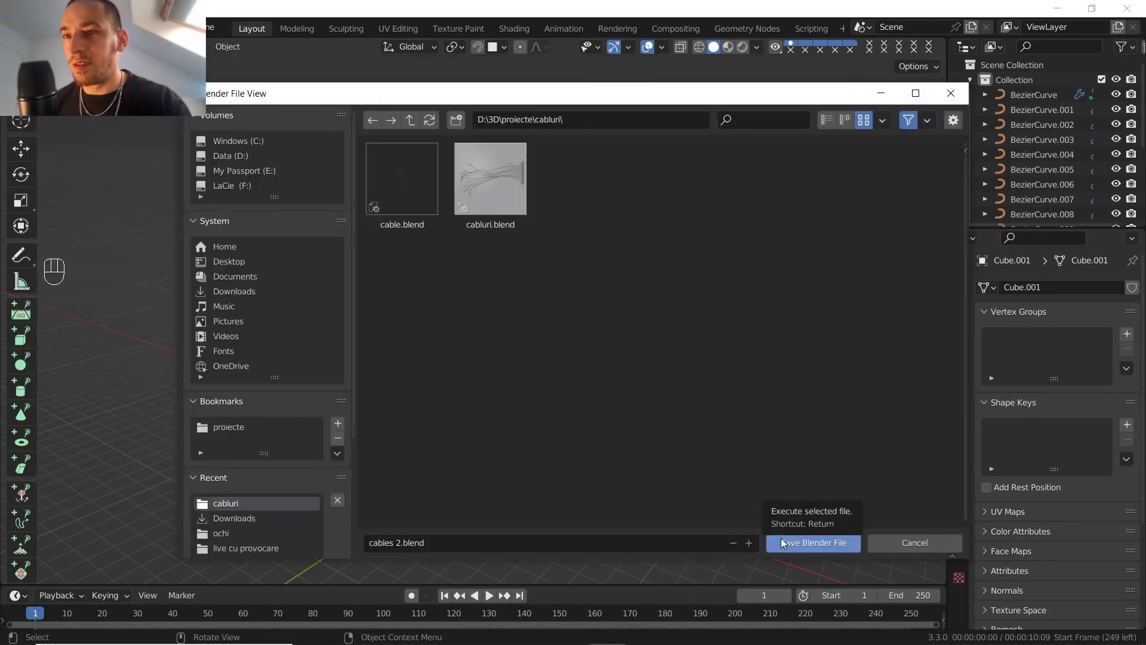
left_click(780, 538)
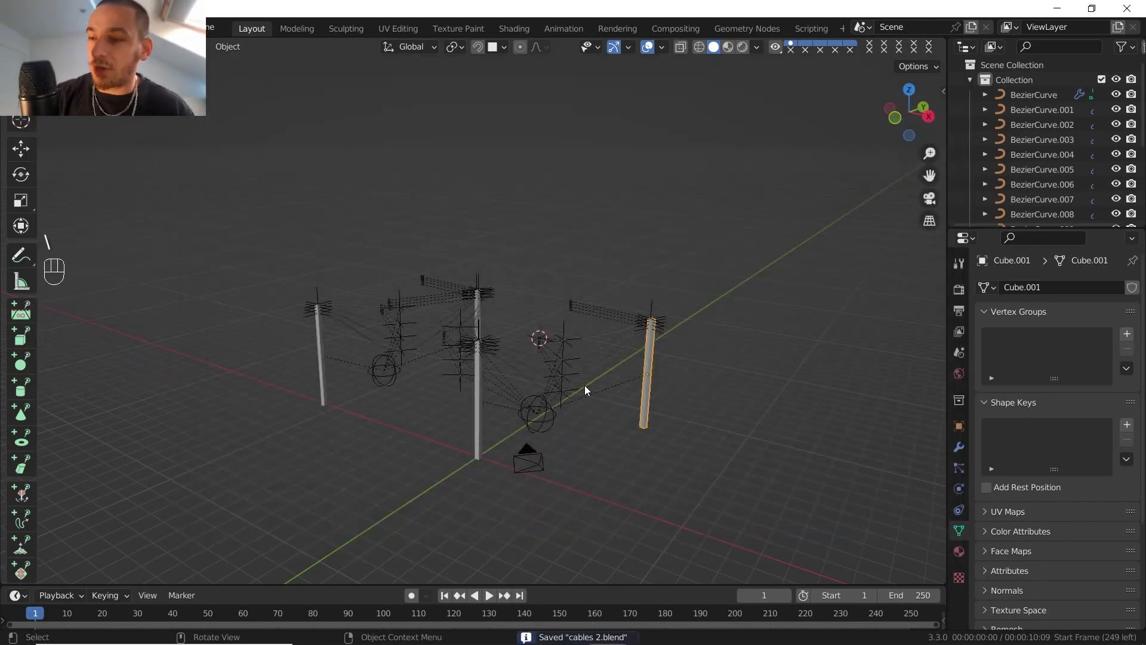